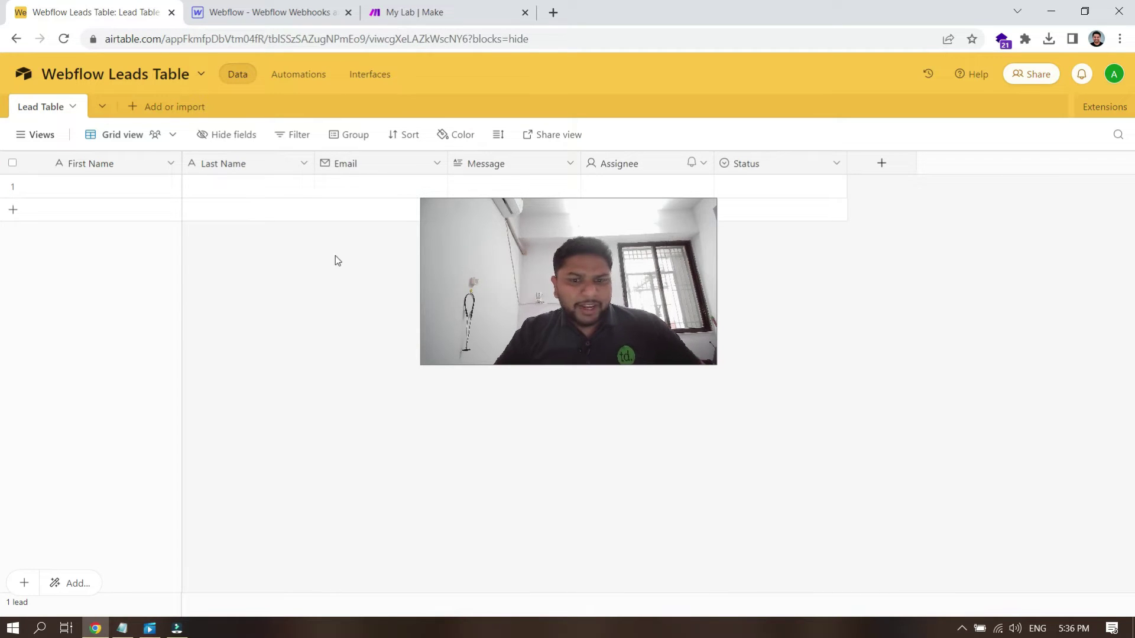
Step: Bring the browser forward and switch to the Webflow Designer showing the lead form
left_click_drag(570, 254, 974, 488)
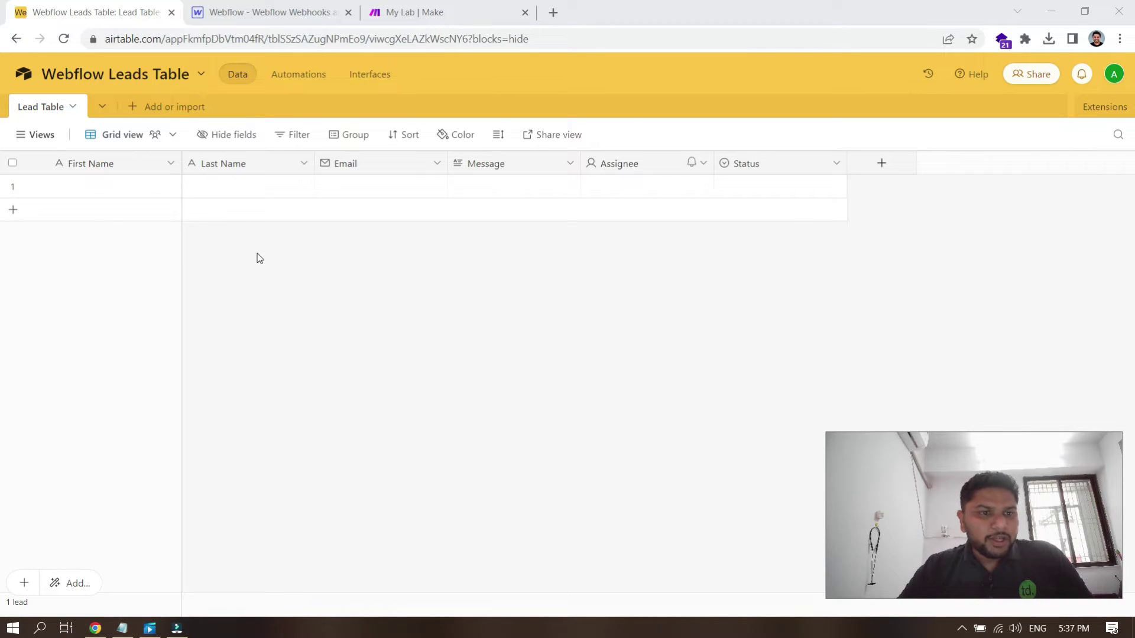
left_click(82, 8)
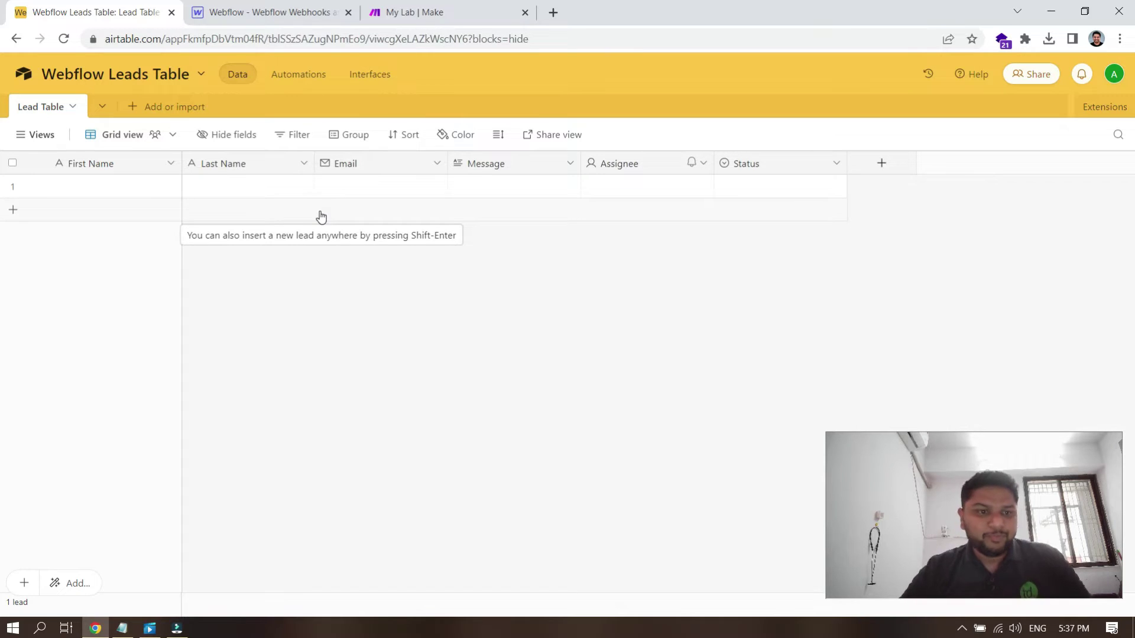
left_click(251, 12)
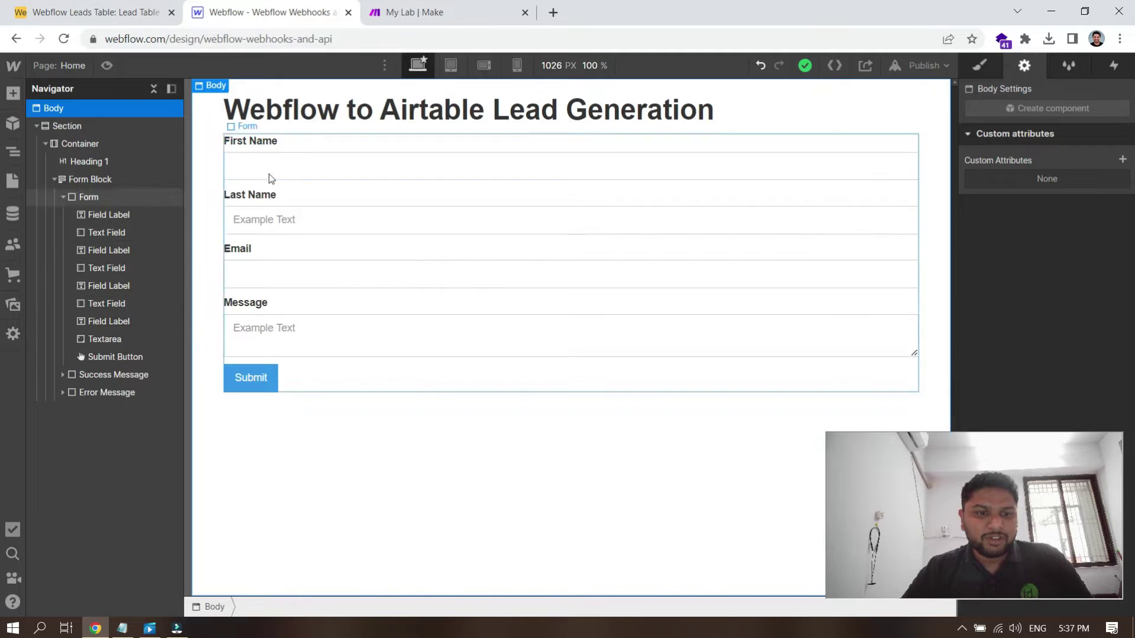
Step: Check the Email, Last Name, First Name and Message field settings, then return to Make
left_click(271, 276)
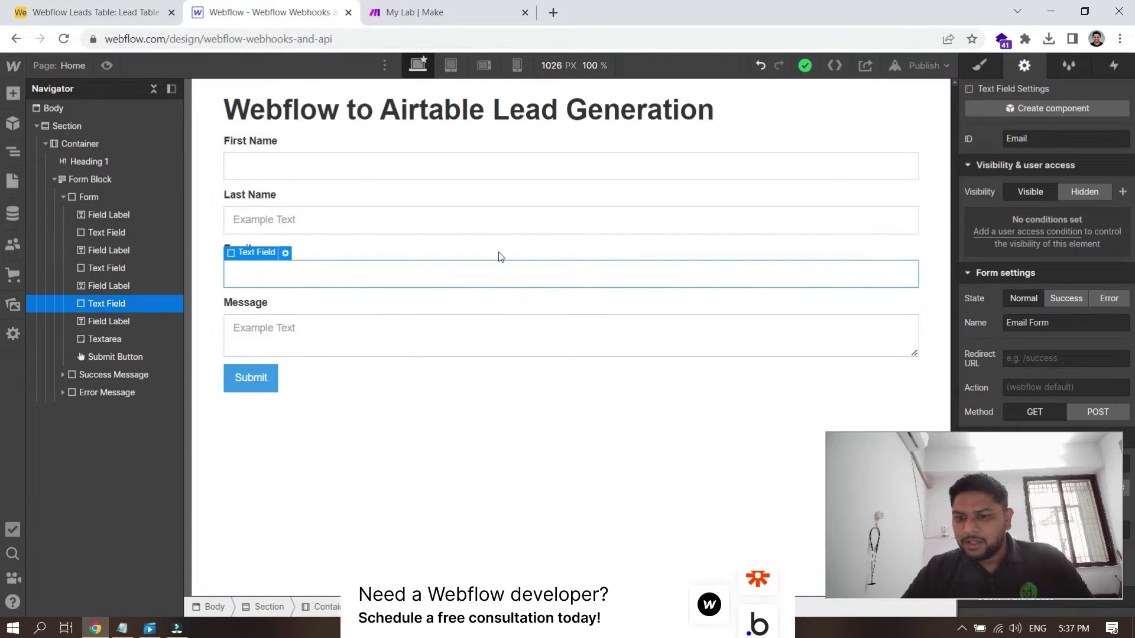
scroll(1043, 354, "down", 2)
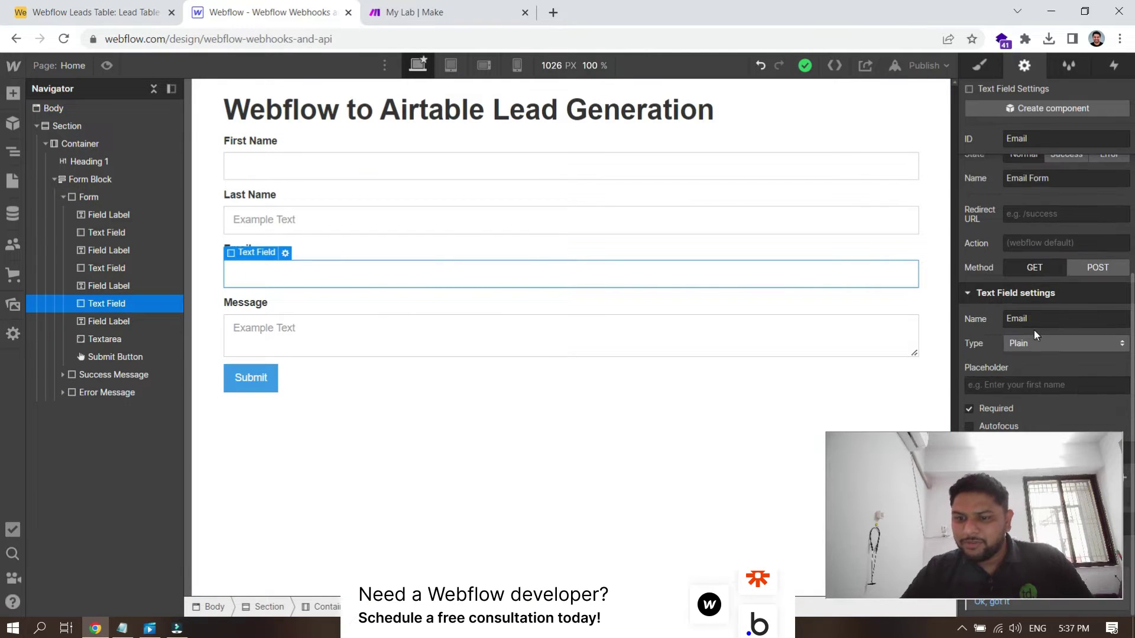
left_click(417, 220)
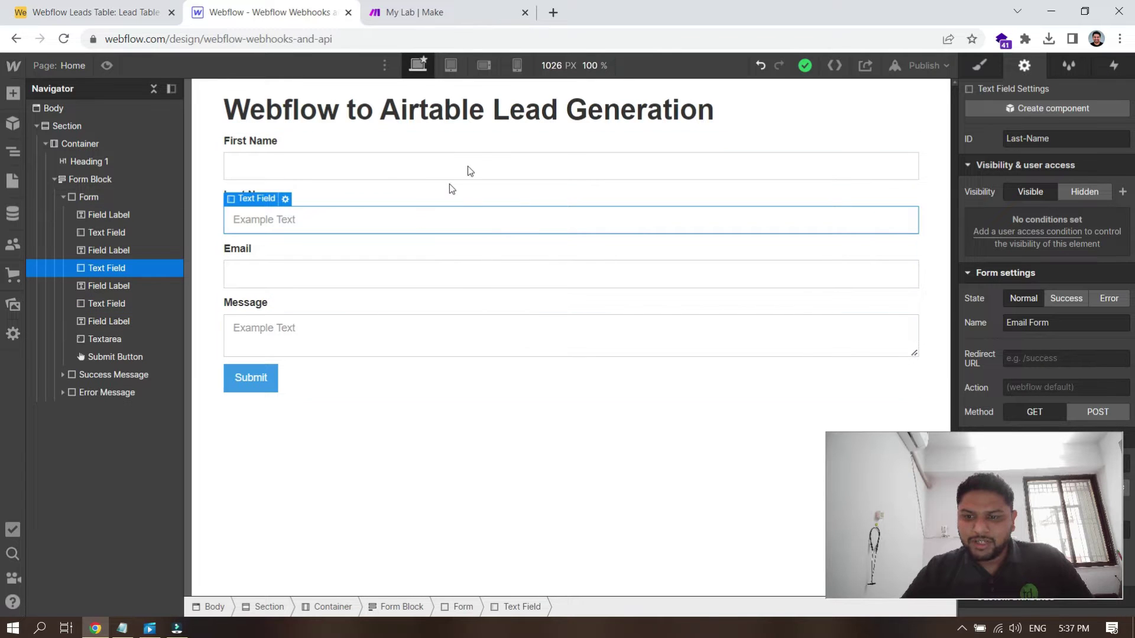
scroll(1052, 352, "down", 2)
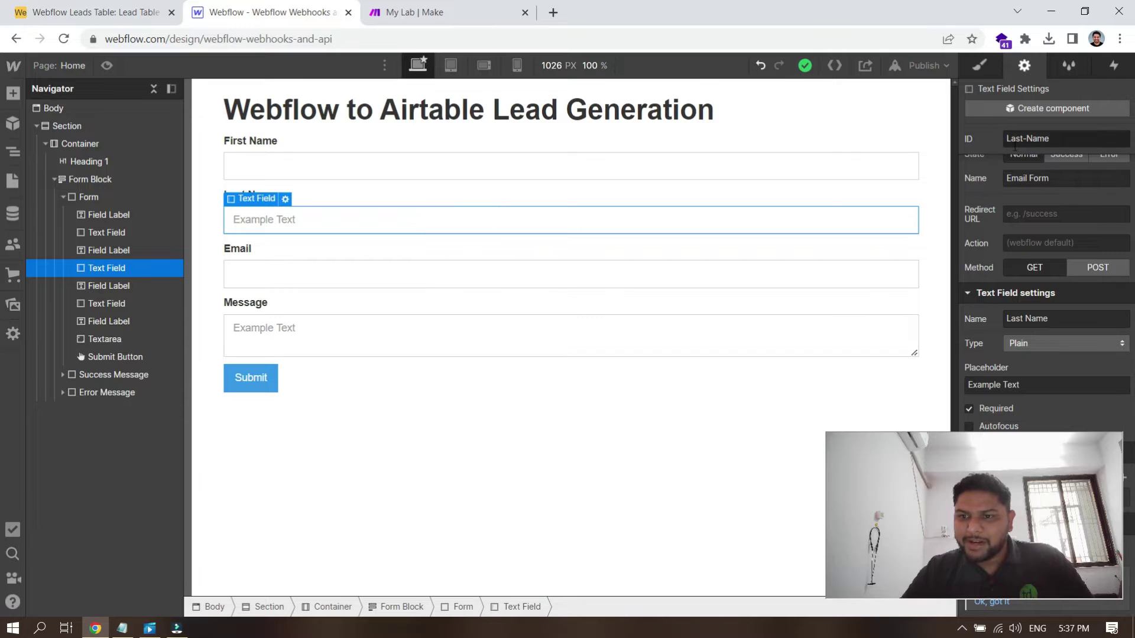
left_click(593, 165)
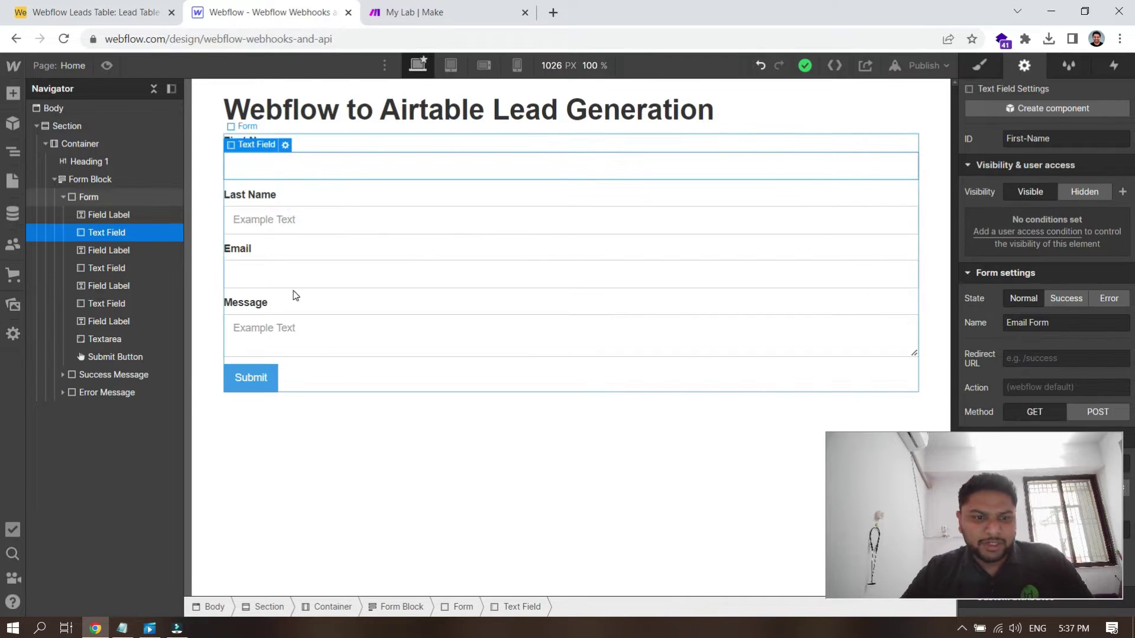
left_click(307, 327)
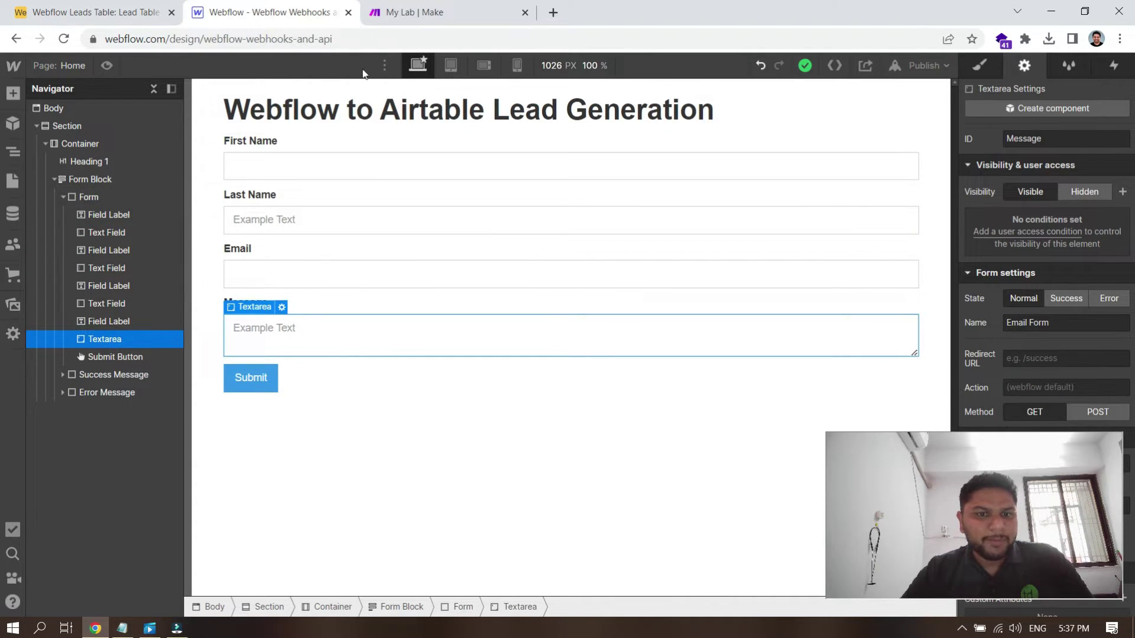
left_click(423, 7)
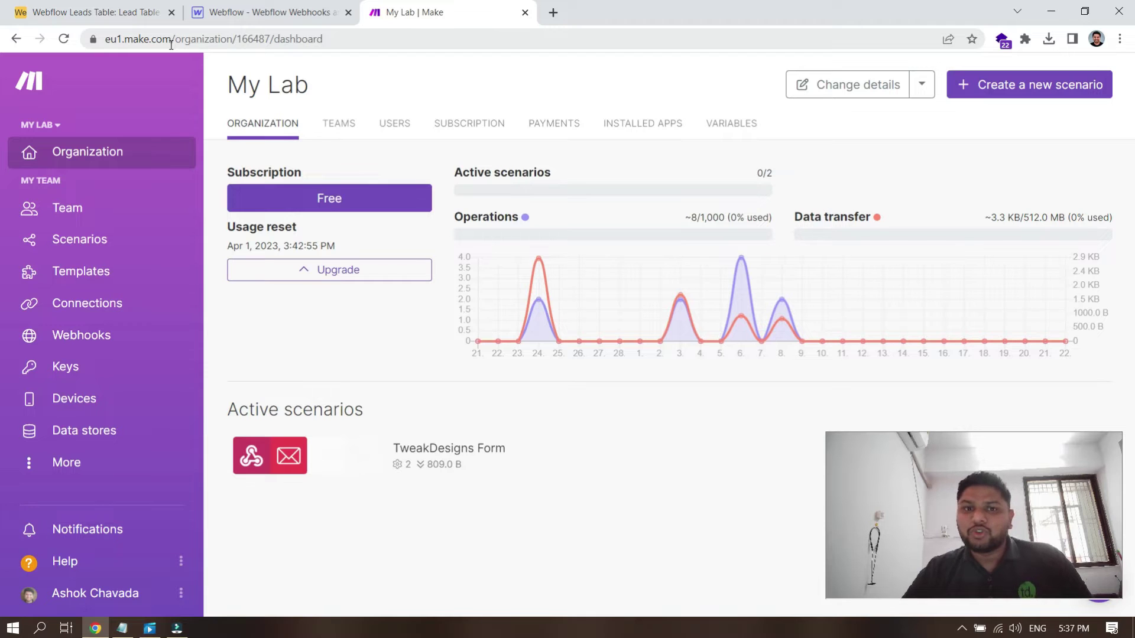
Step: From the Scenarios list, create a new scenario
left_click(86, 246)
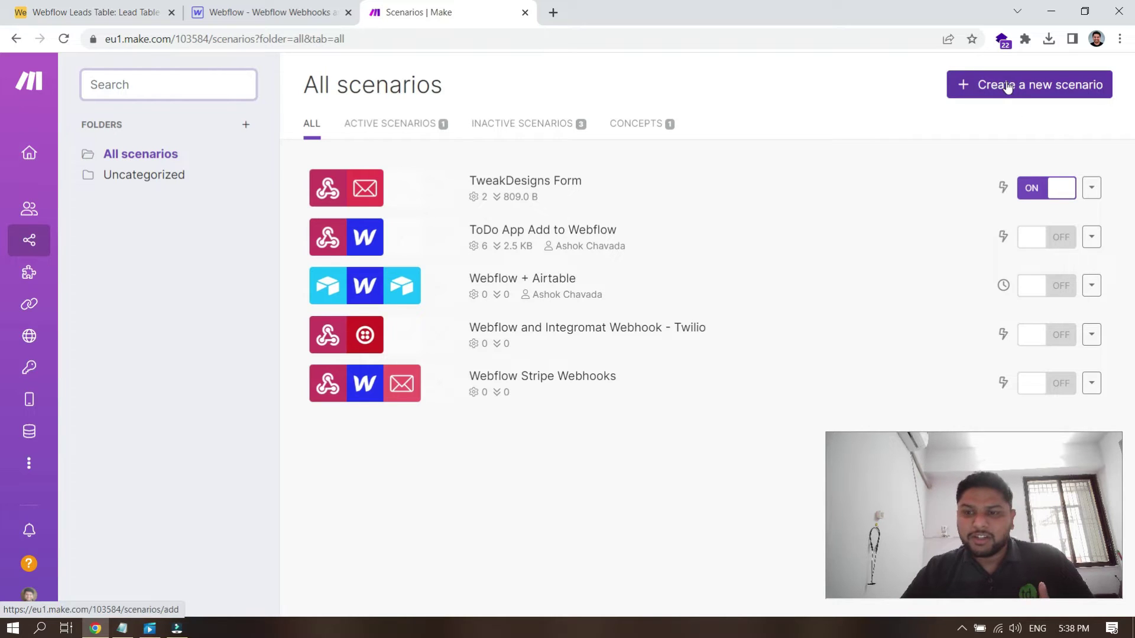
left_click(1032, 89)
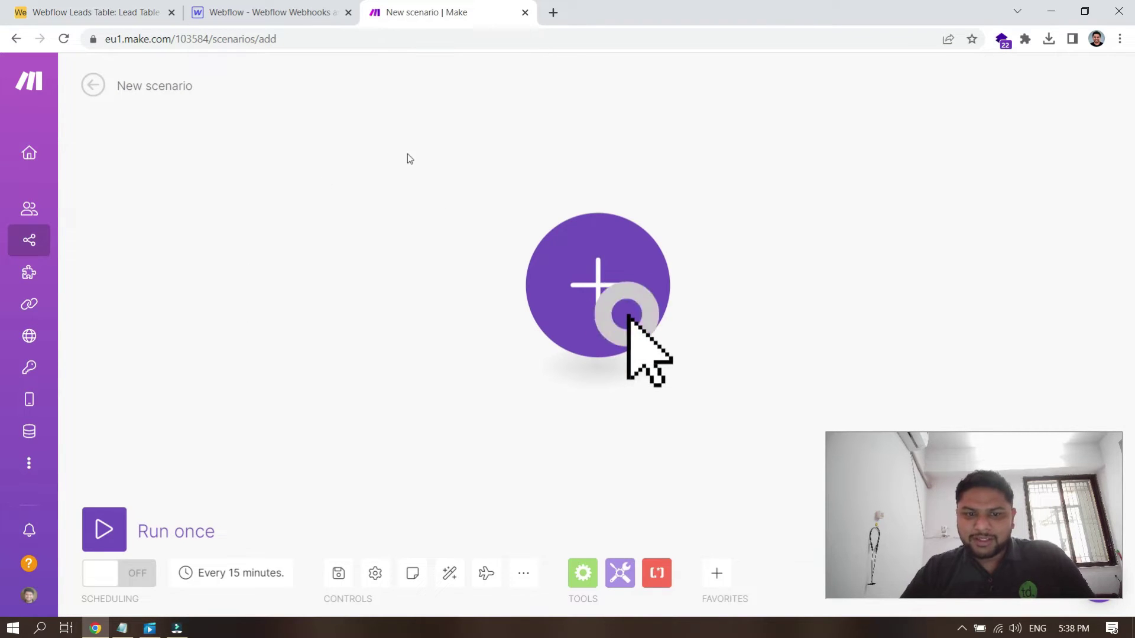
Step: In Webflow, check the First Name, Last Name, Email and Message fields and the Form element
left_click(307, 7)
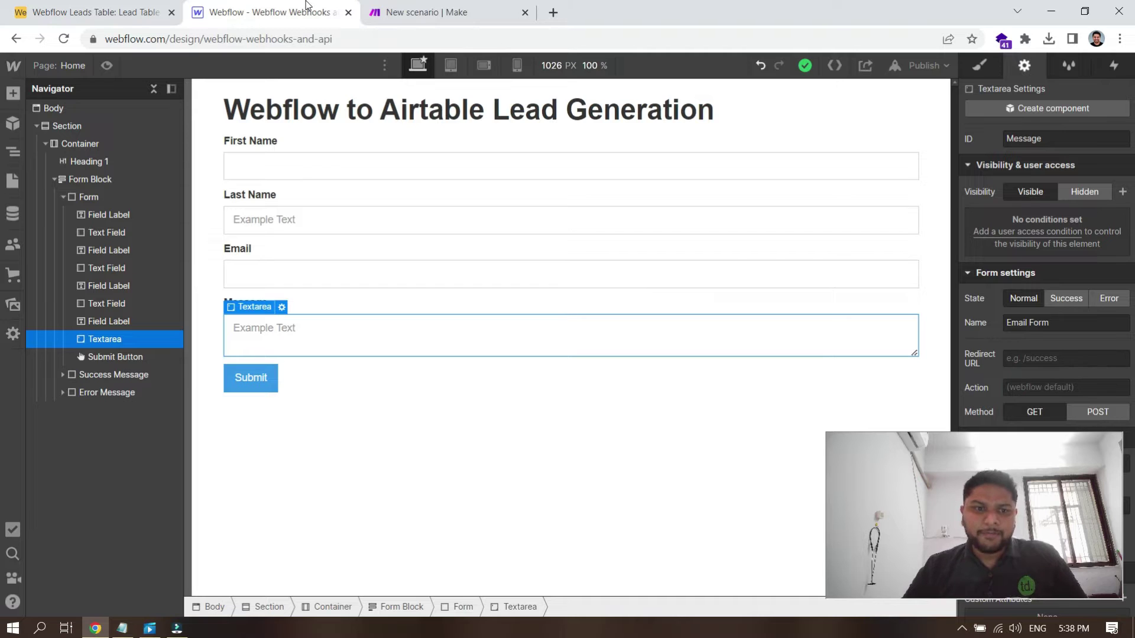
left_click(297, 177)
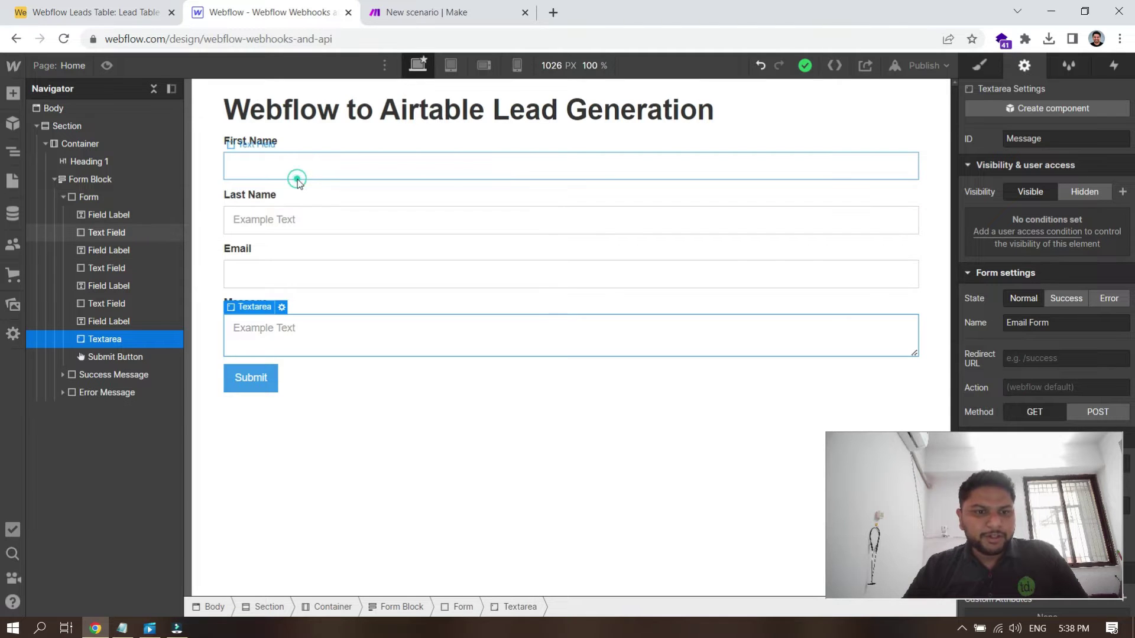
left_click(297, 233)
left_click(296, 262)
left_click(299, 339)
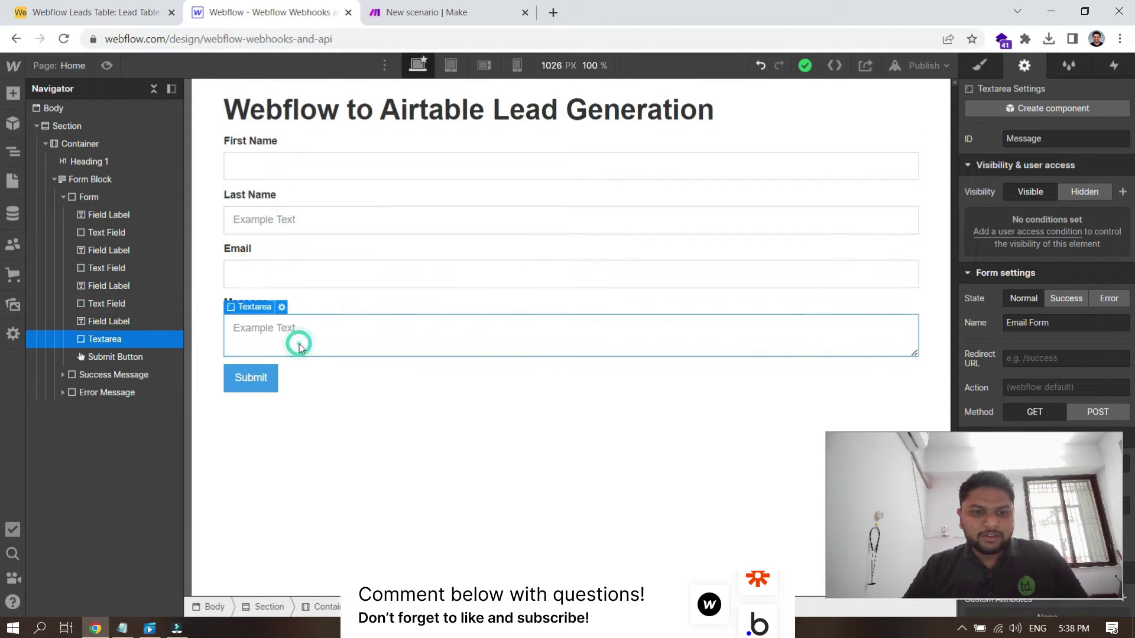
left_click(307, 387)
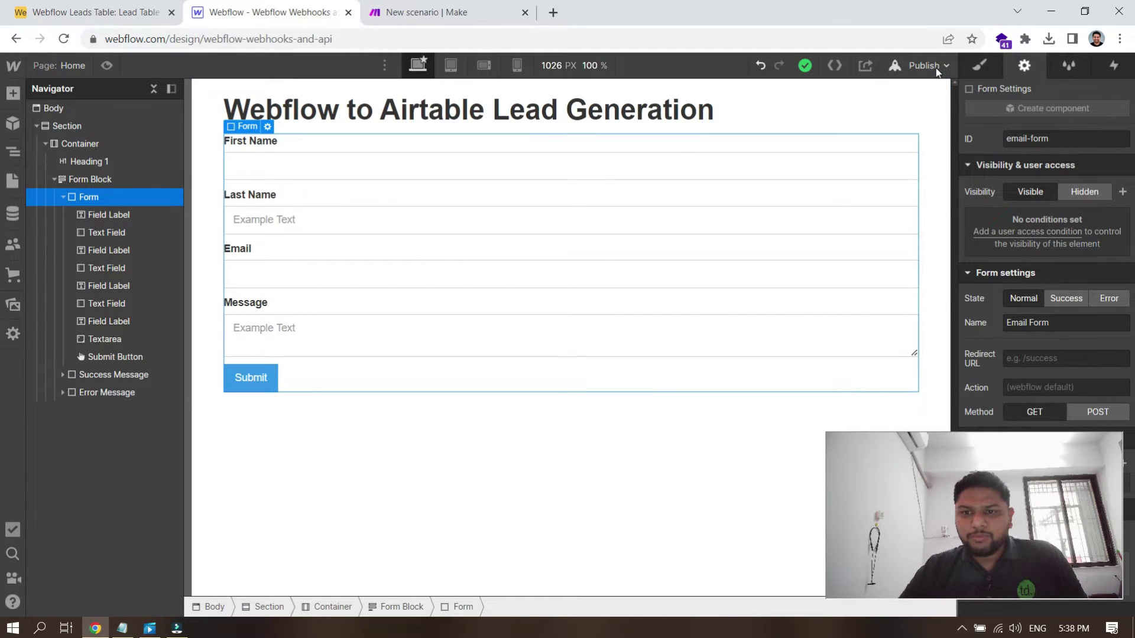
Step: Publish the site to its webflow.io domain
left_click(935, 68)
left_click(834, 256)
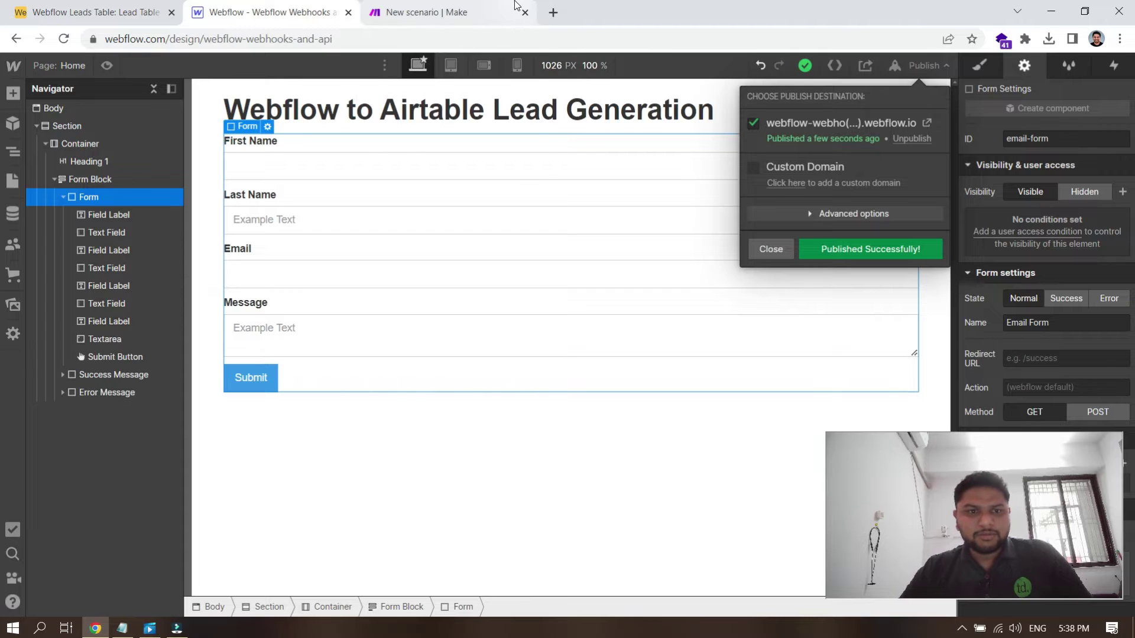
mouse_move(514, 4)
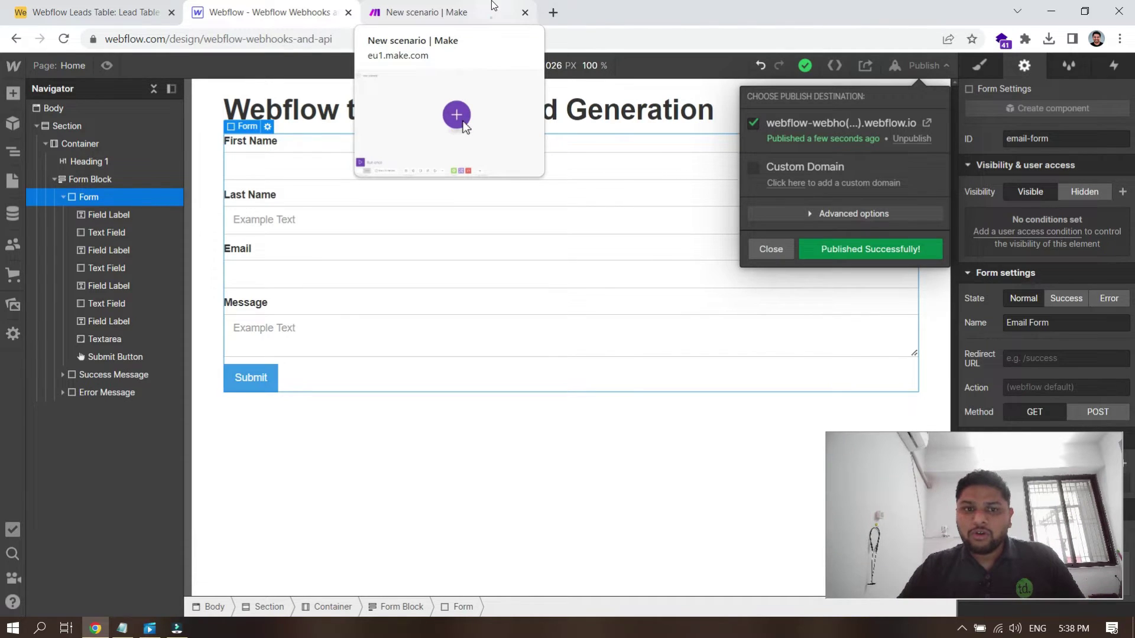
Step: Look over the Airtable lead table before returning to the new Make scenario
left_click(515, 7)
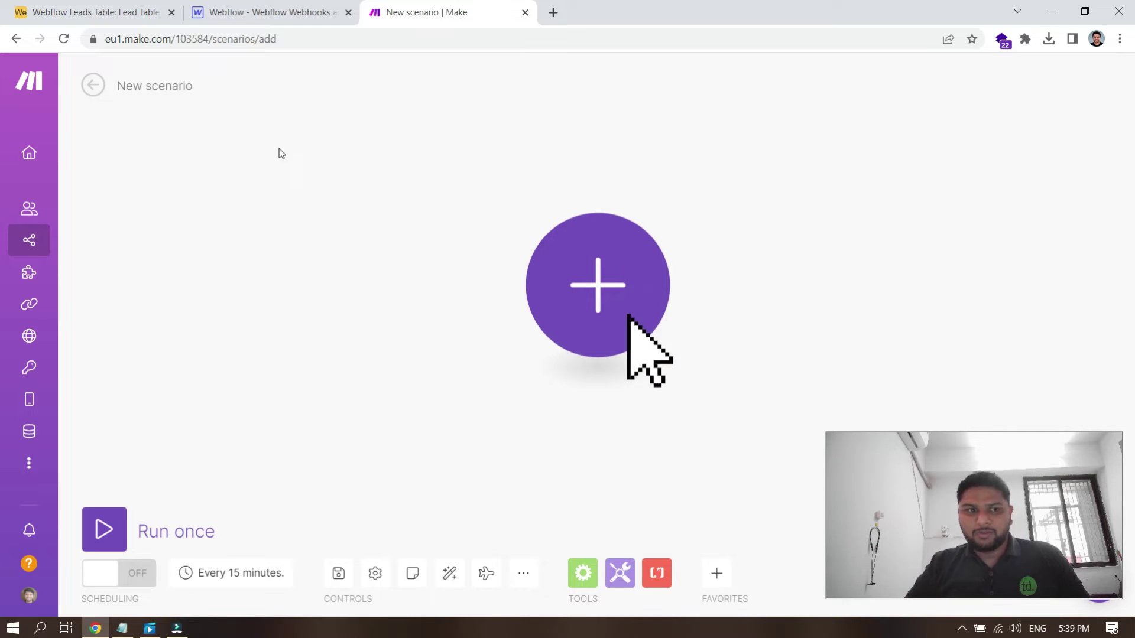
left_click(82, 7)
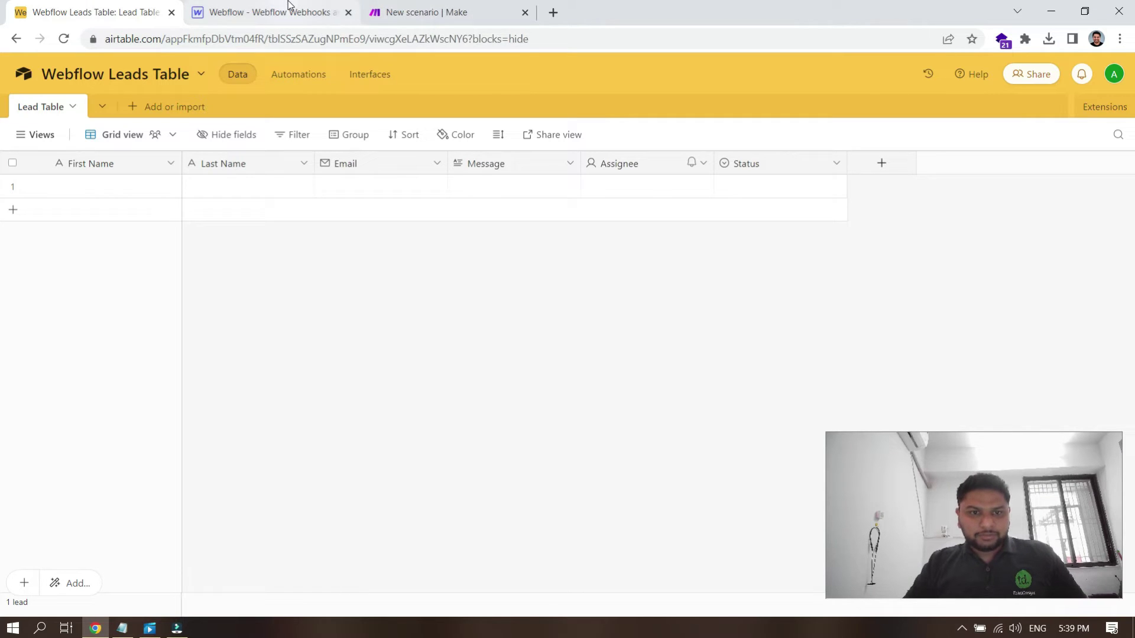
left_click(372, 7)
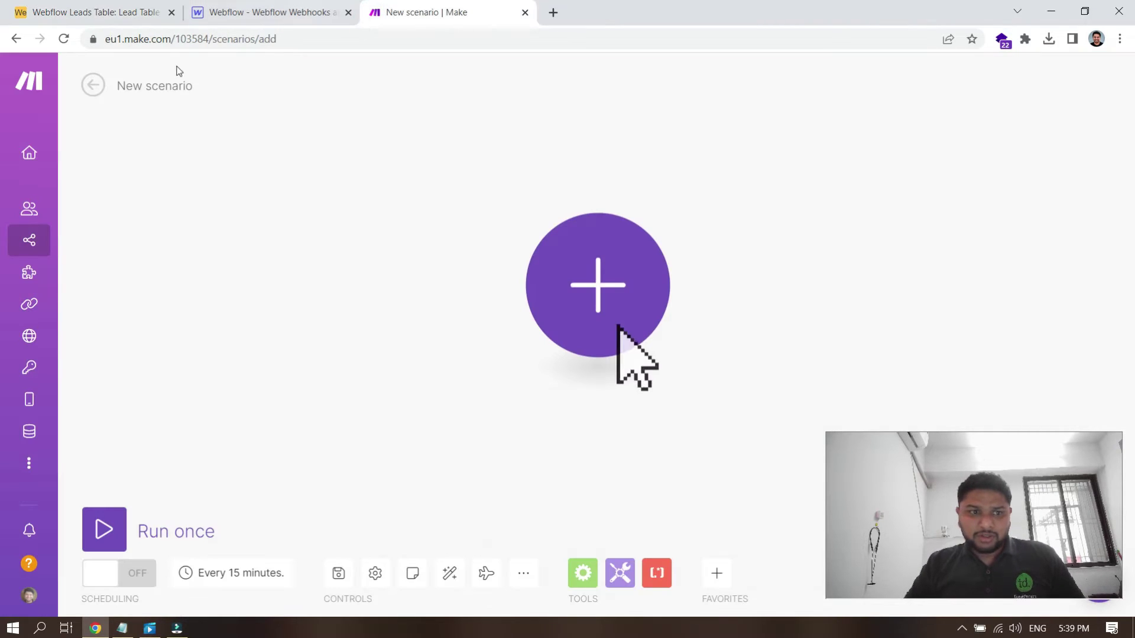
Step: Change the scenario title from New scenario to 'webflow to airtable v1'
left_click(171, 86)
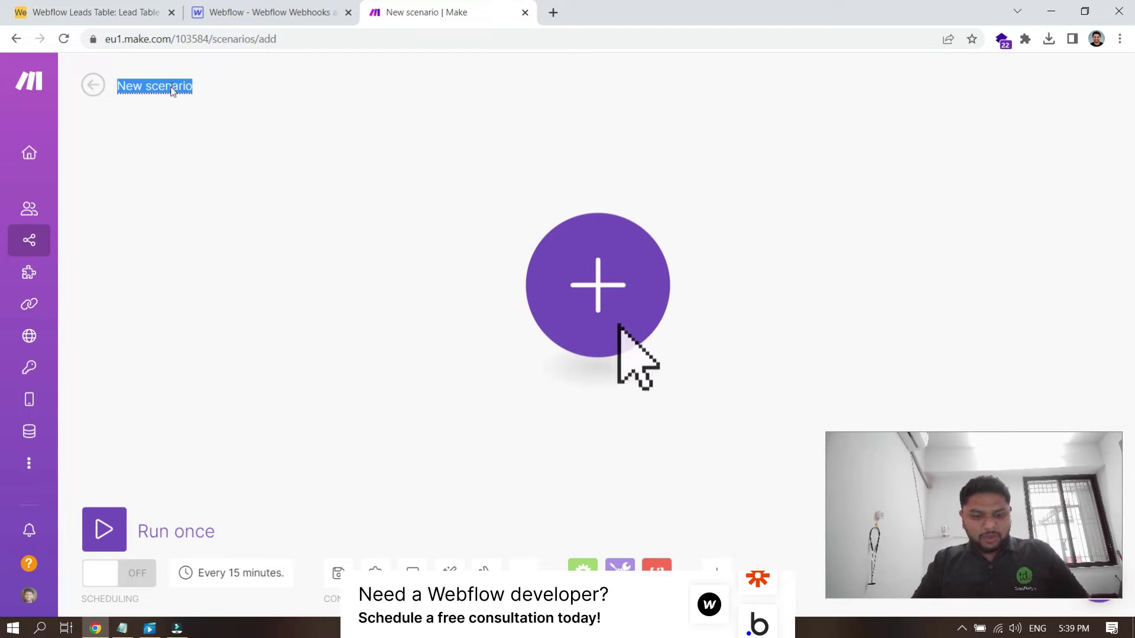
type("webflow to ")
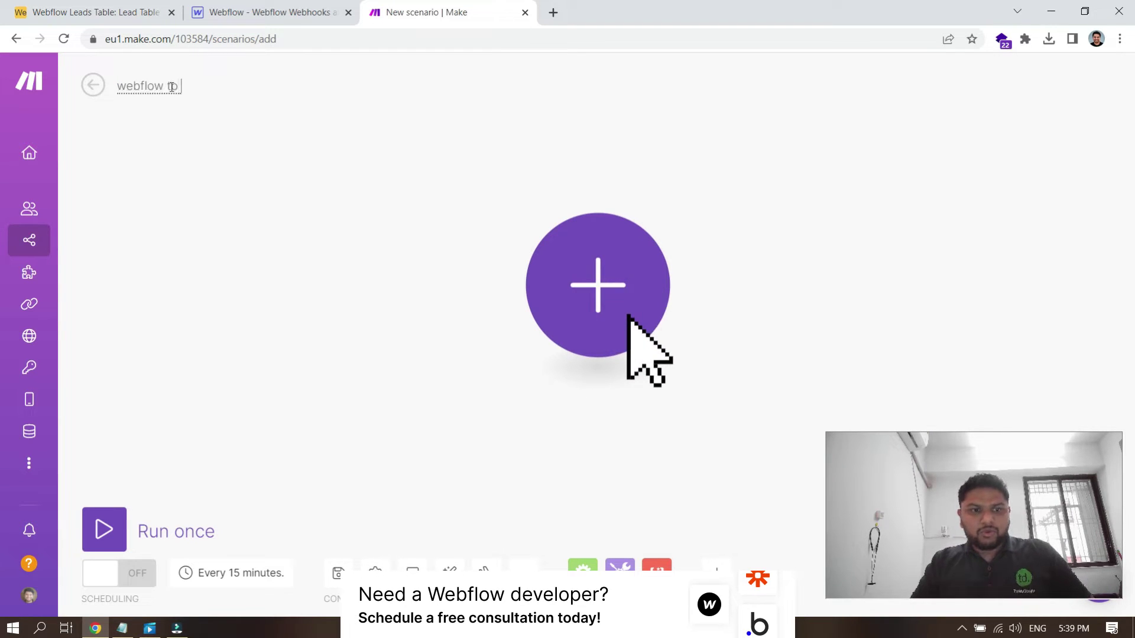
type("airtable")
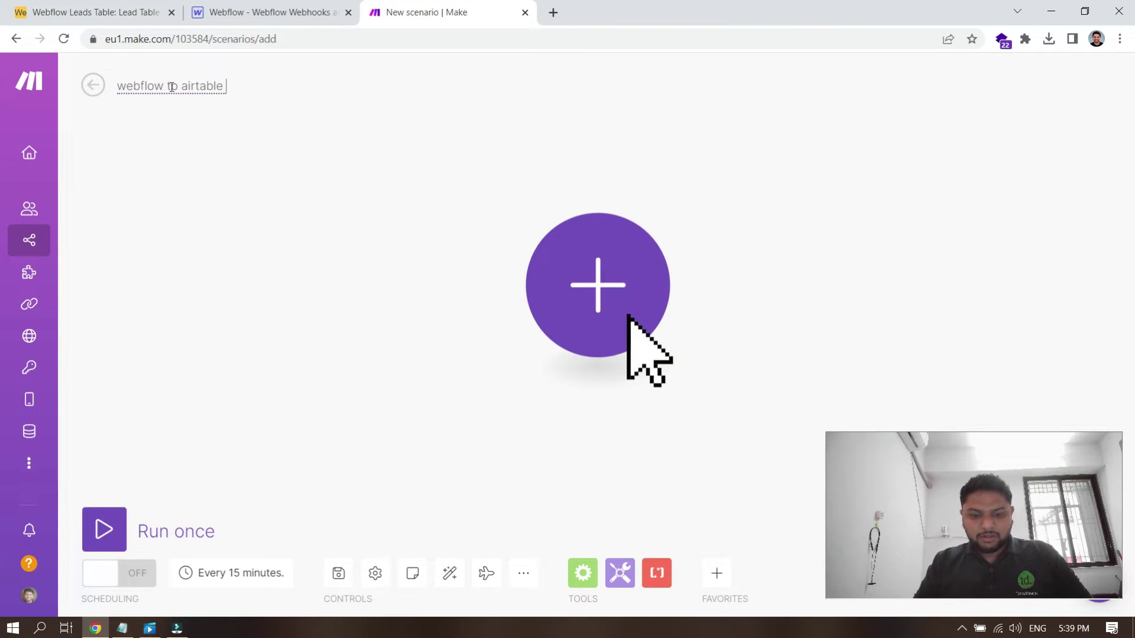
left_click(628, 316)
type("v1")
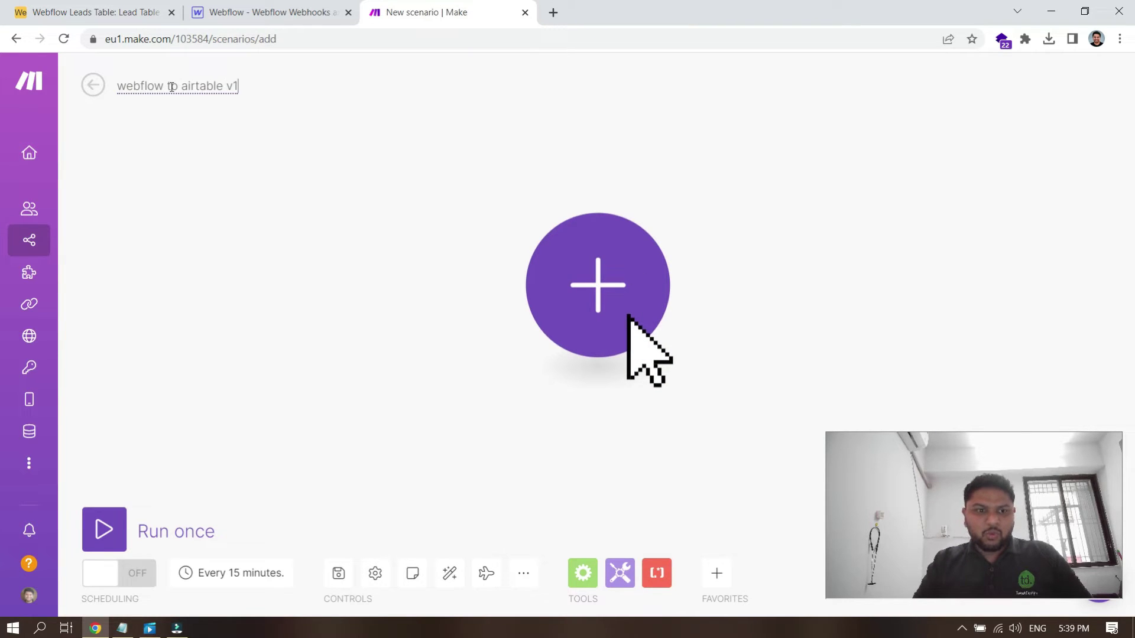
left_click(321, 260)
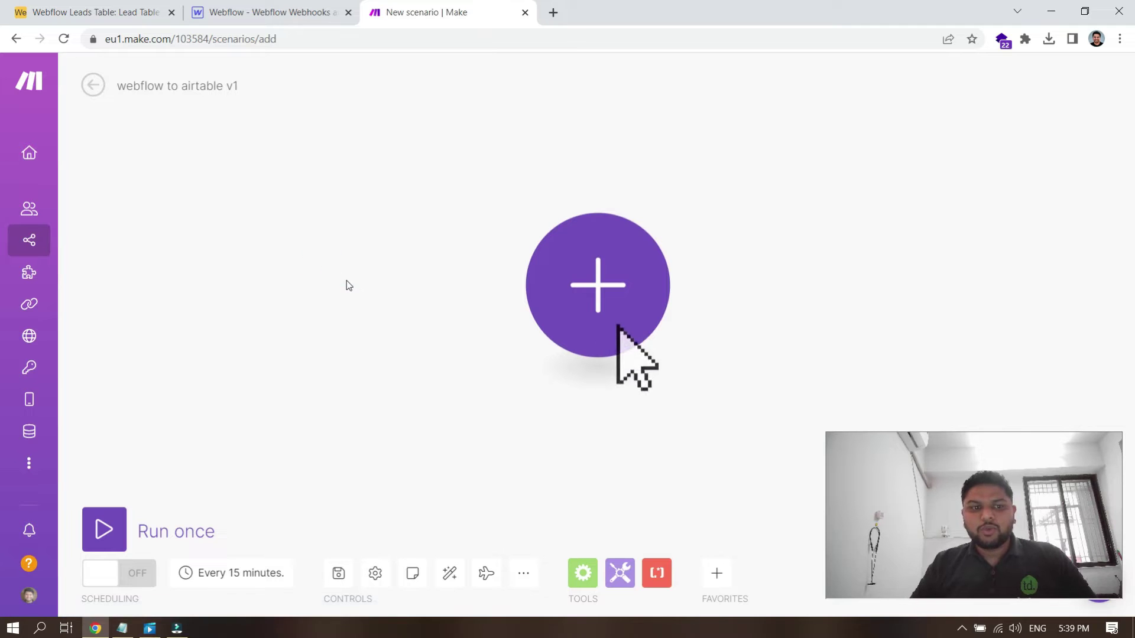
Step: Search for the Webhooks app and add its Custom webhook trigger as the first module
left_click(627, 296)
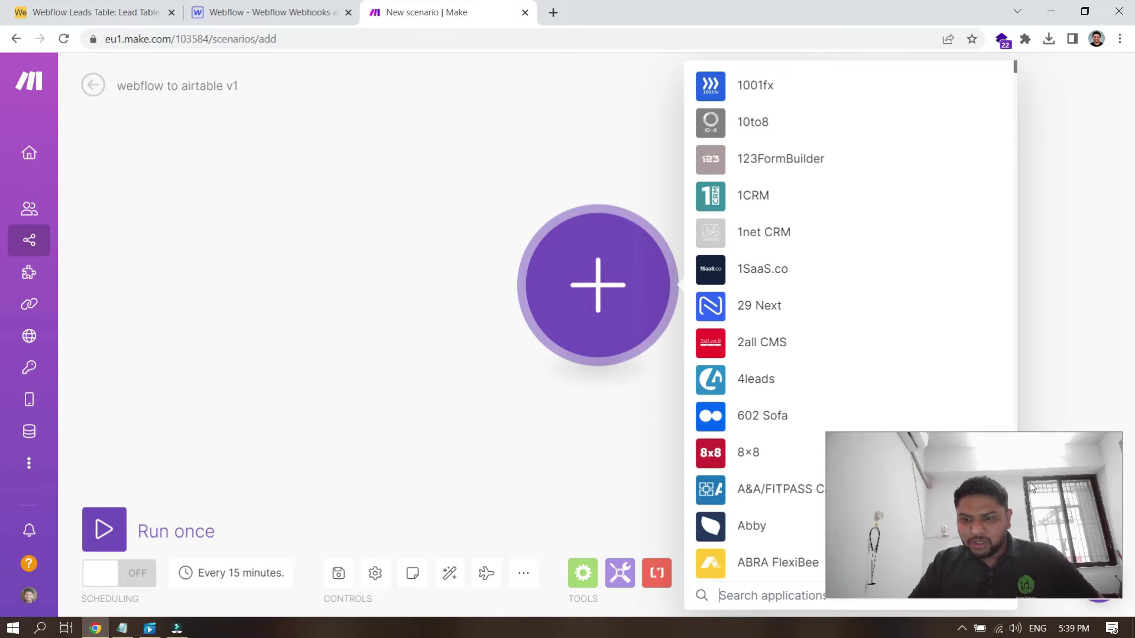
left_click_drag(198, 501, 218, 497)
left_click(832, 595)
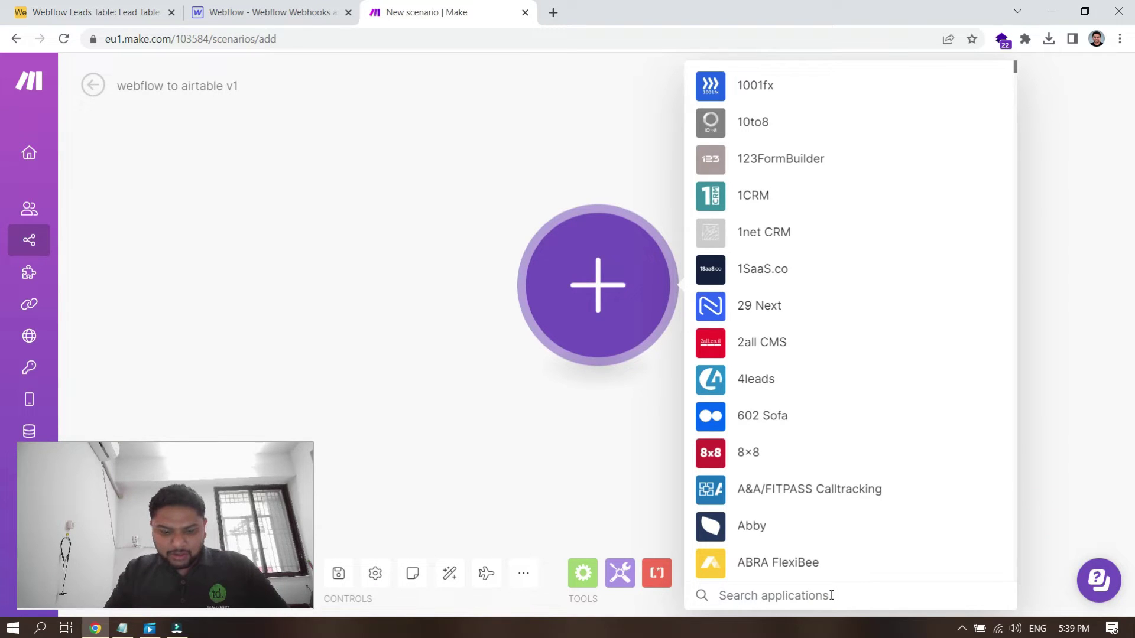
type("webhooks")
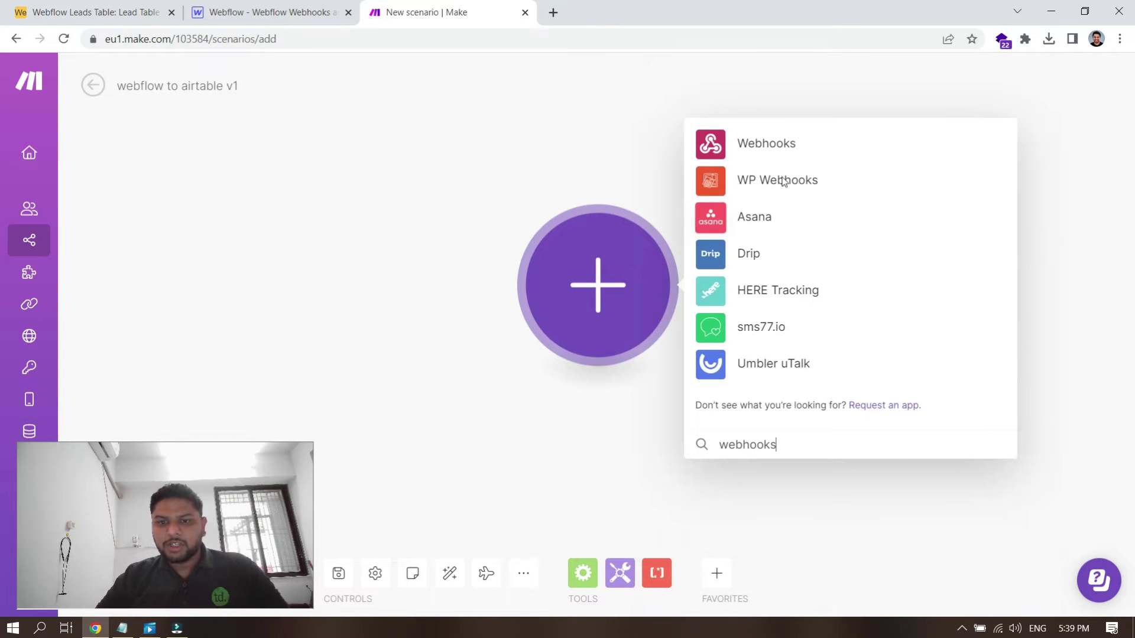
left_click(763, 148)
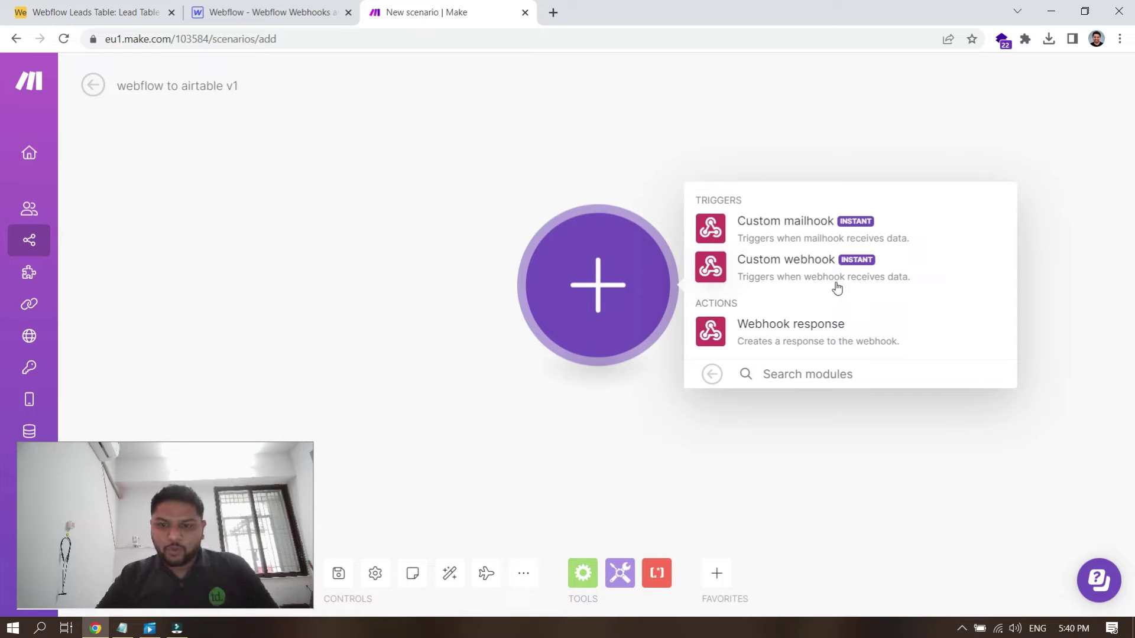
left_click(808, 279)
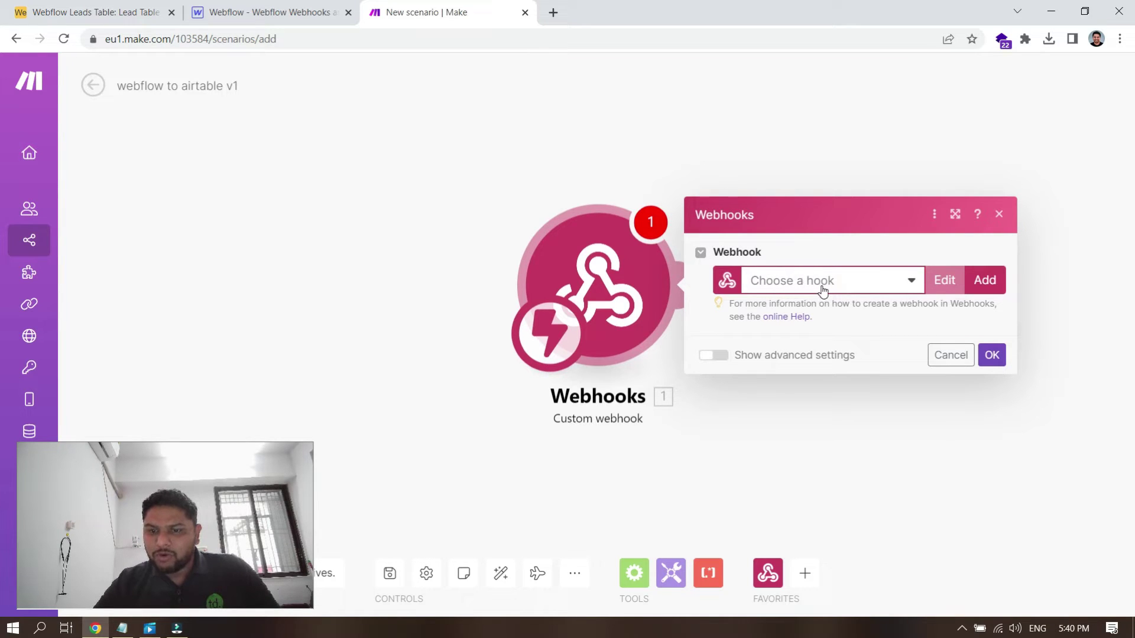
Step: Add and save a new hook named 'Webflow to Airtable Lead Webhook' for the trigger
left_click(822, 281)
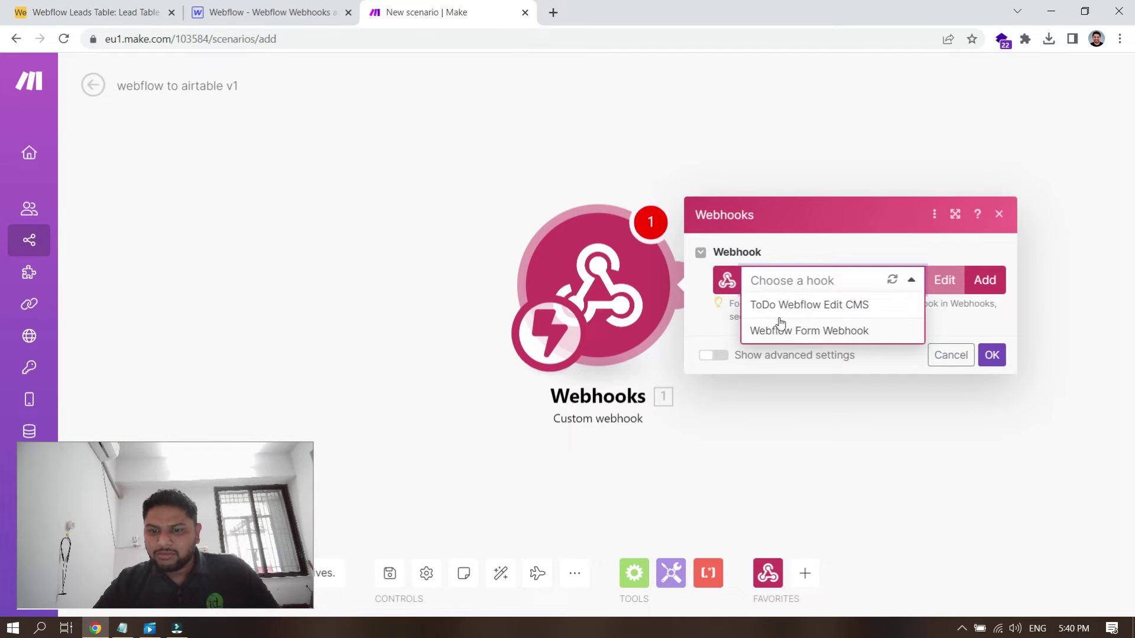
left_click(717, 318)
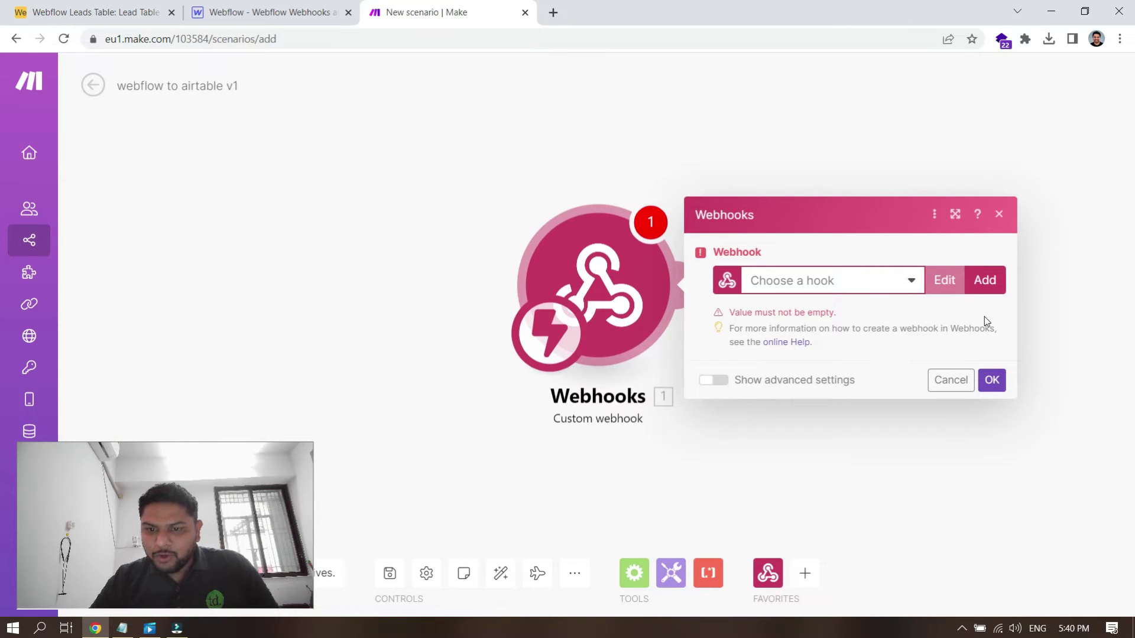
left_click(985, 280)
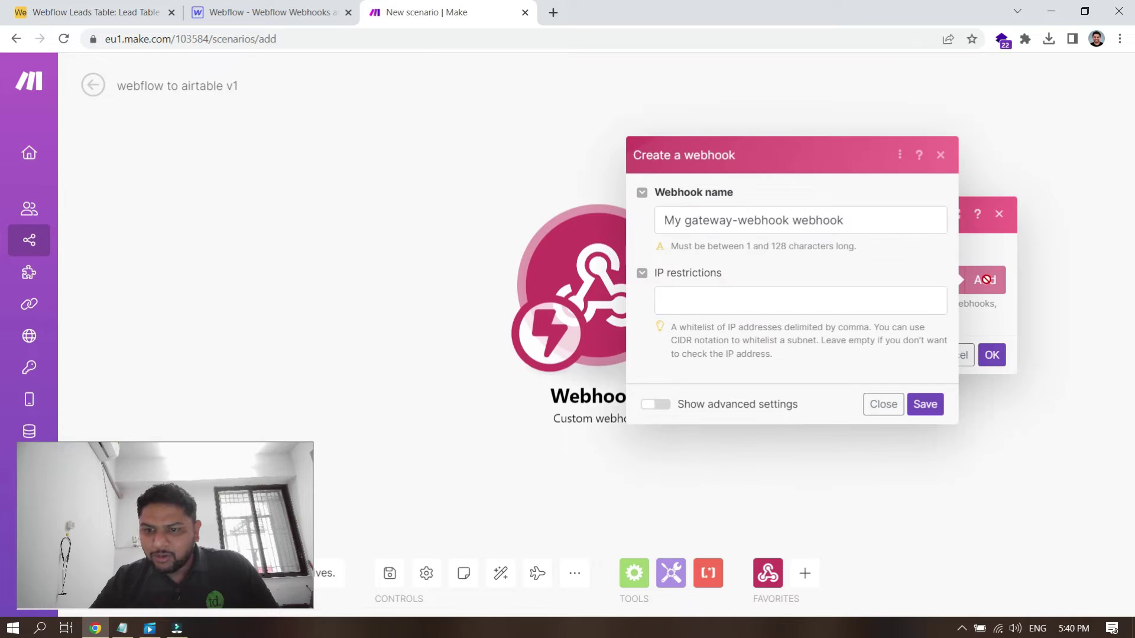
left_click(876, 232)
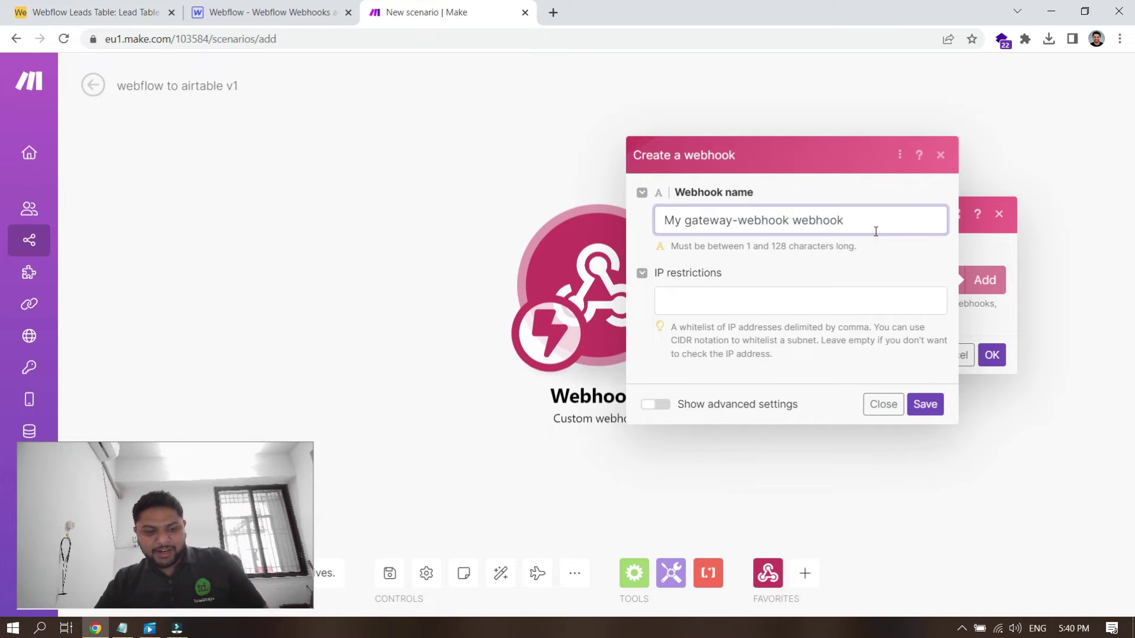
key("ctrl+a")
type("Webflow to ")
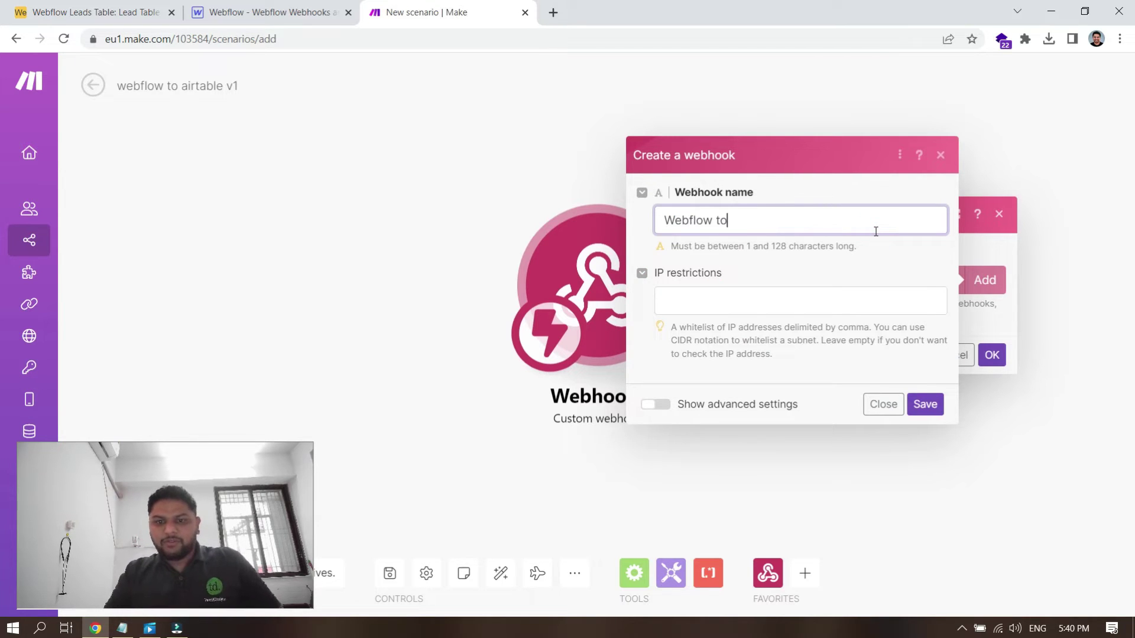
type("Airtable")
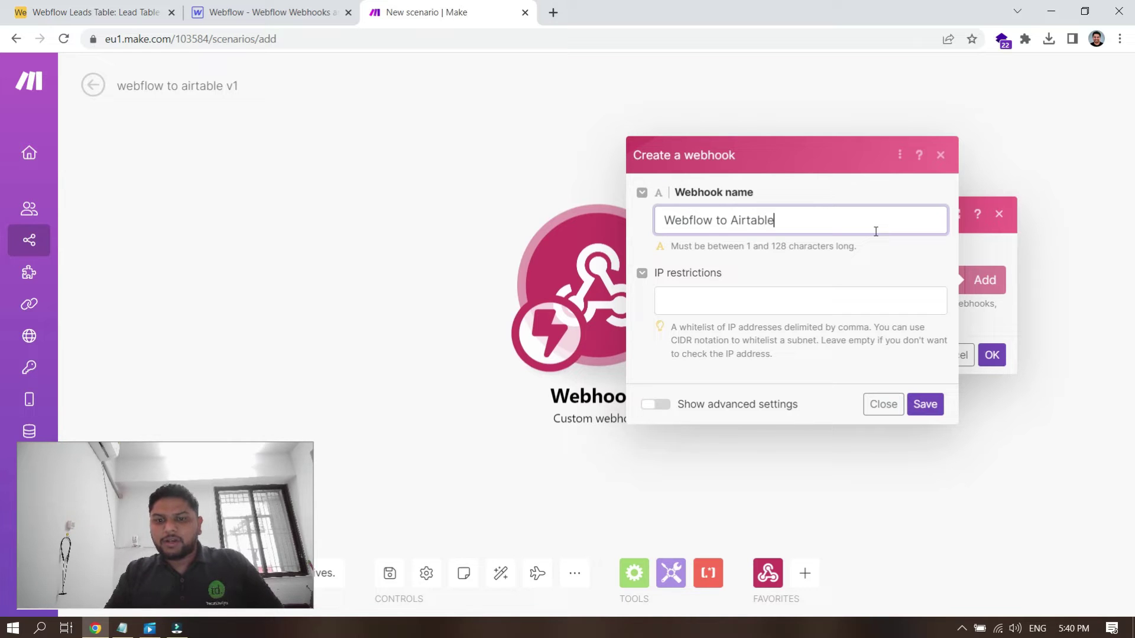
type(" Lead Webhook")
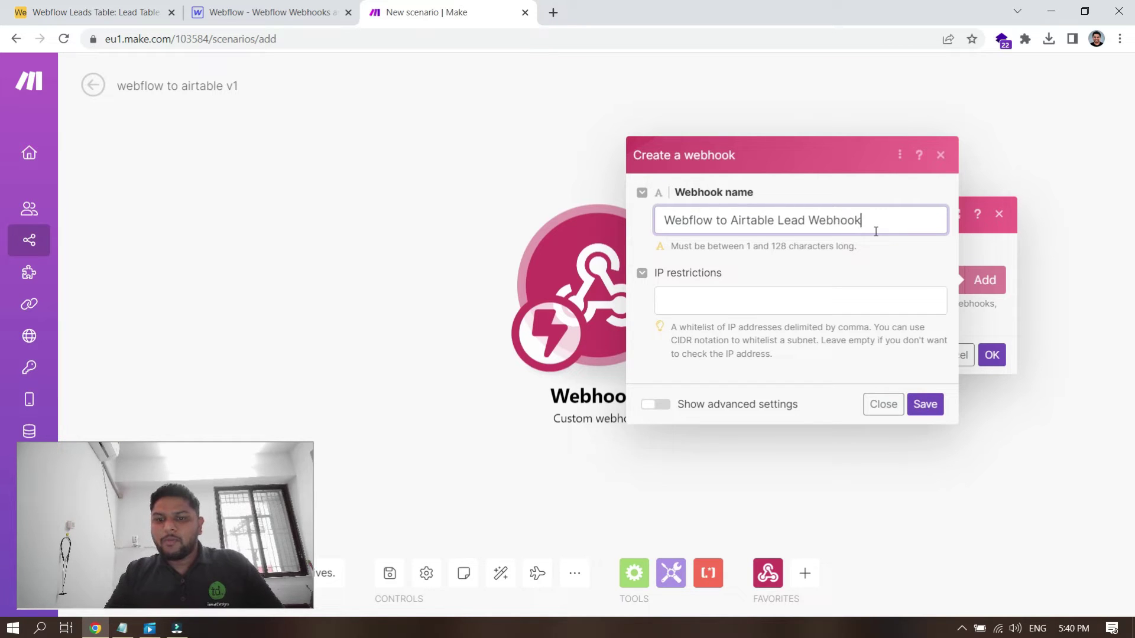
left_click(828, 263)
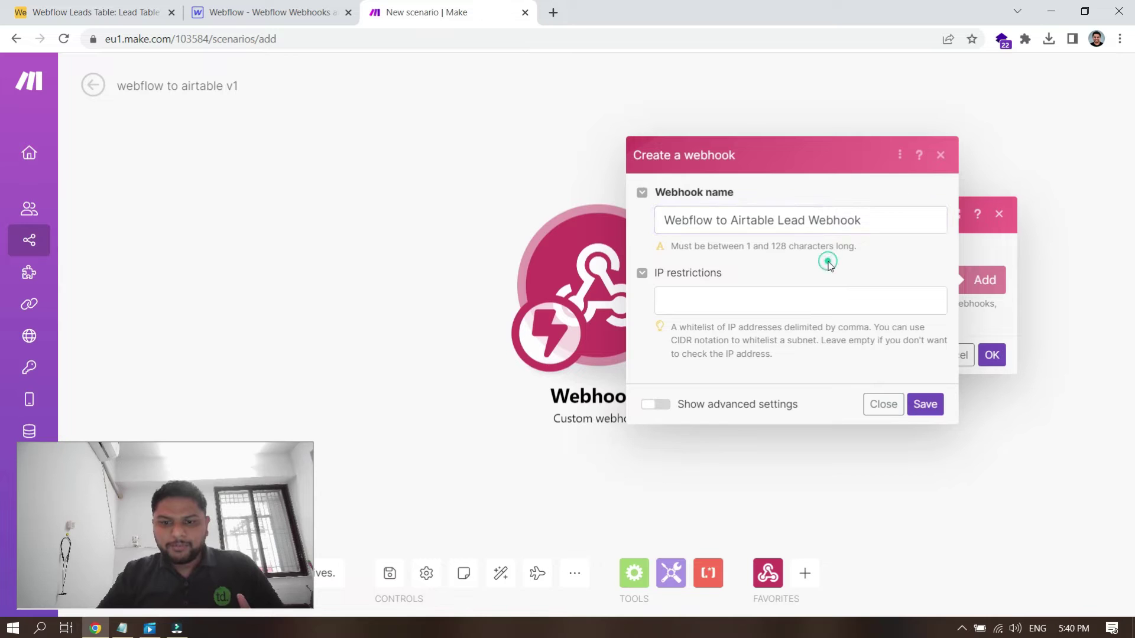
left_click(926, 403)
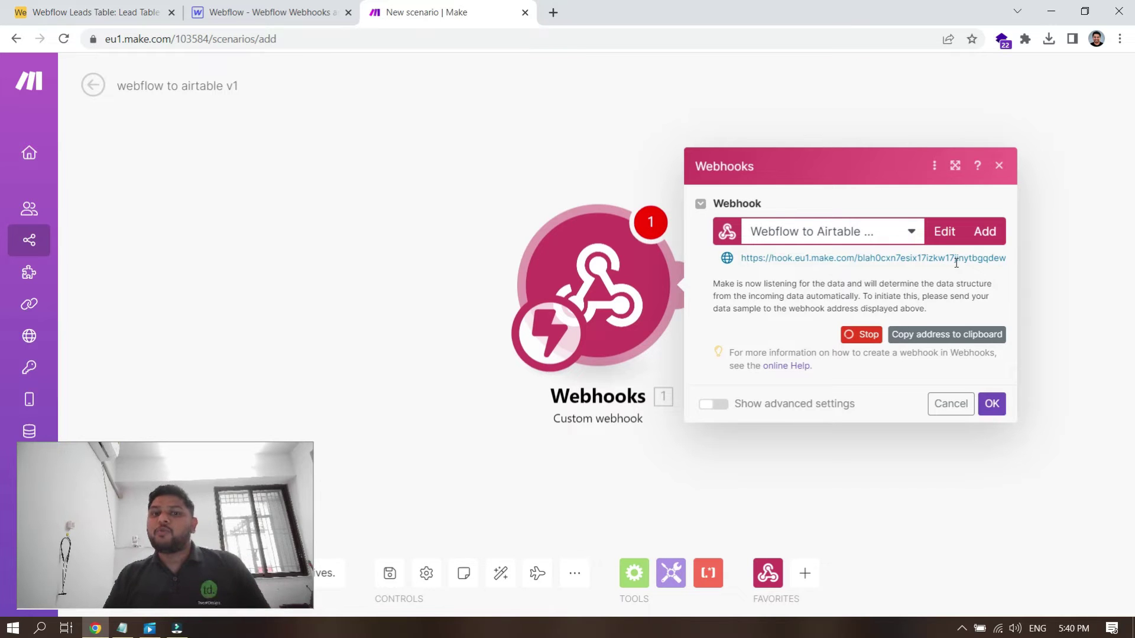
Step: Back in Webflow, close the publish panel and open the site's Project Settings
left_click(329, 5)
left_click(424, 431)
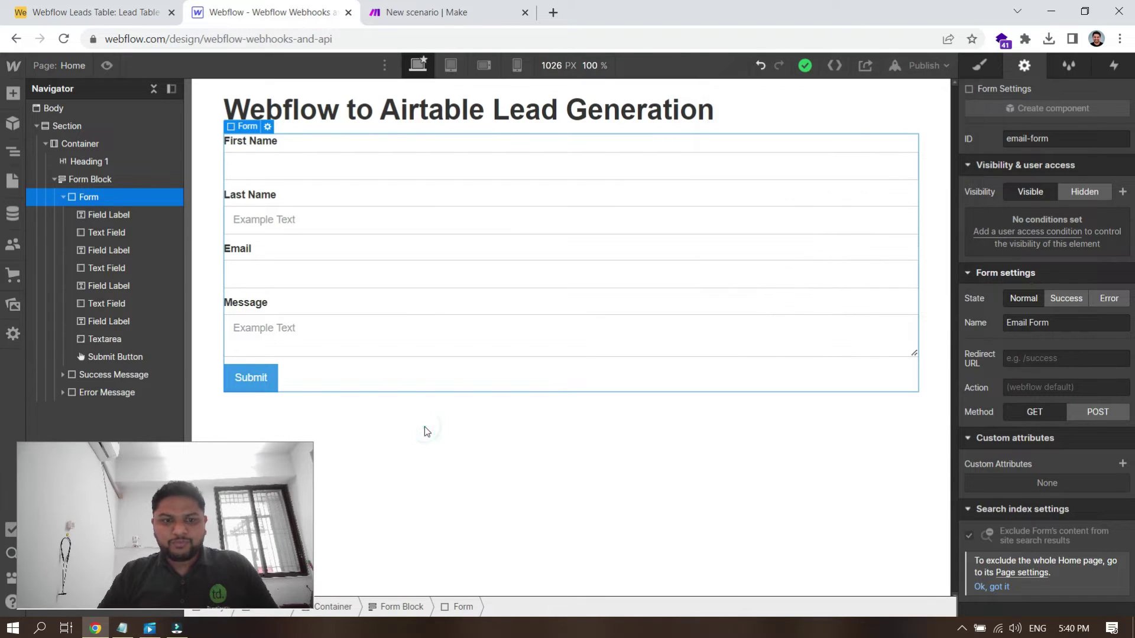
mouse_move(15, 65)
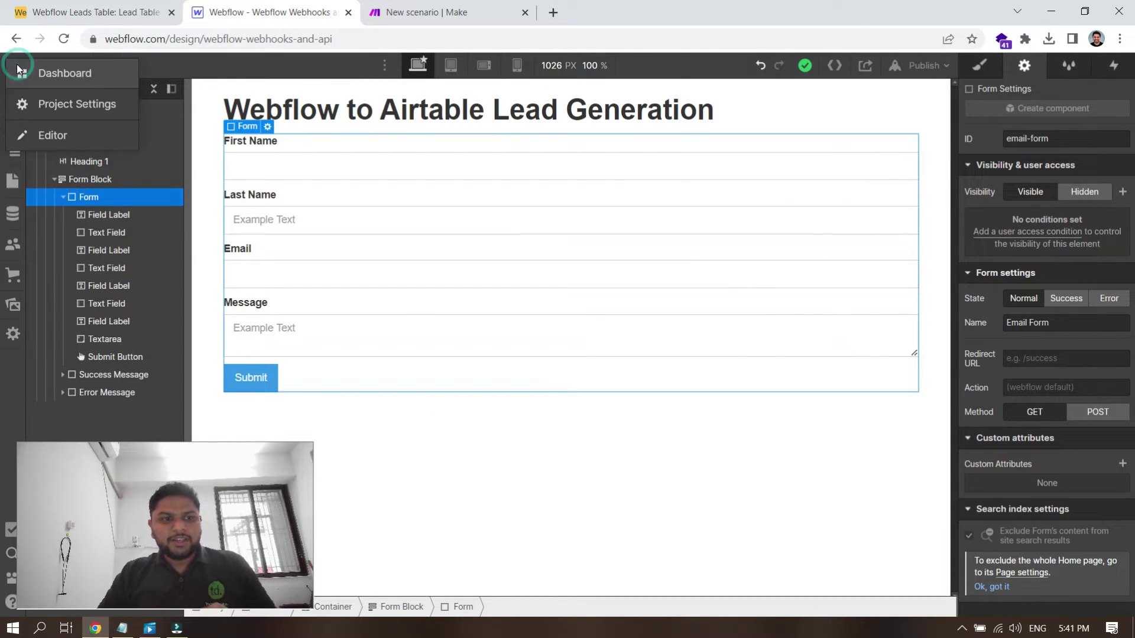
left_click(68, 109)
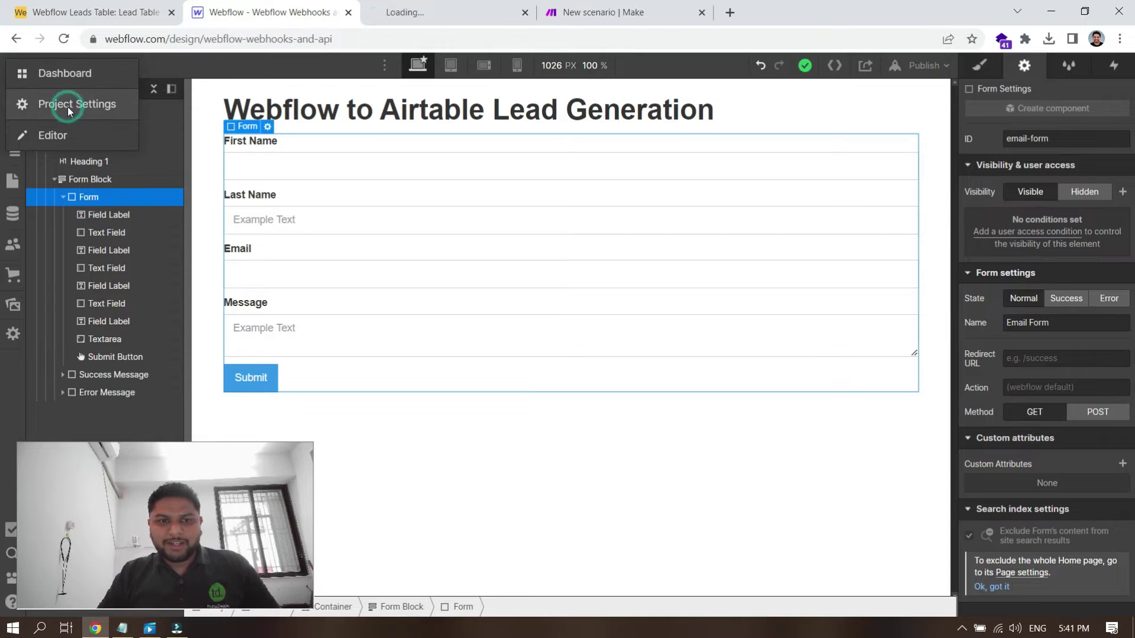
left_click(440, 7)
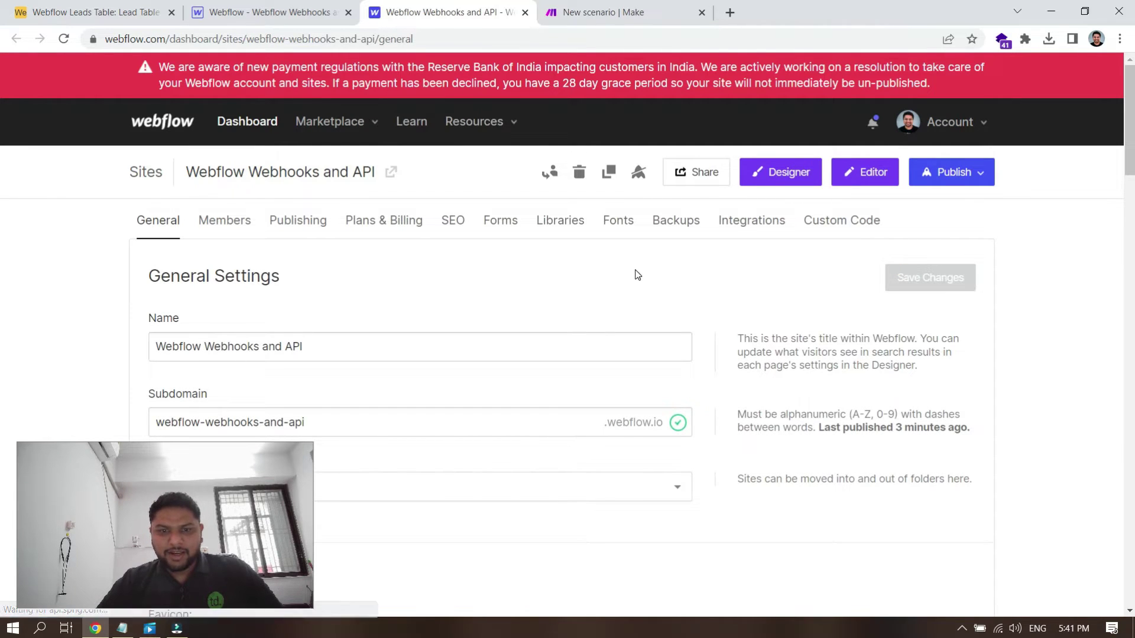
Step: In Integrations settings, scroll to the Webhooks section and start adding a webhook
left_click(750, 227)
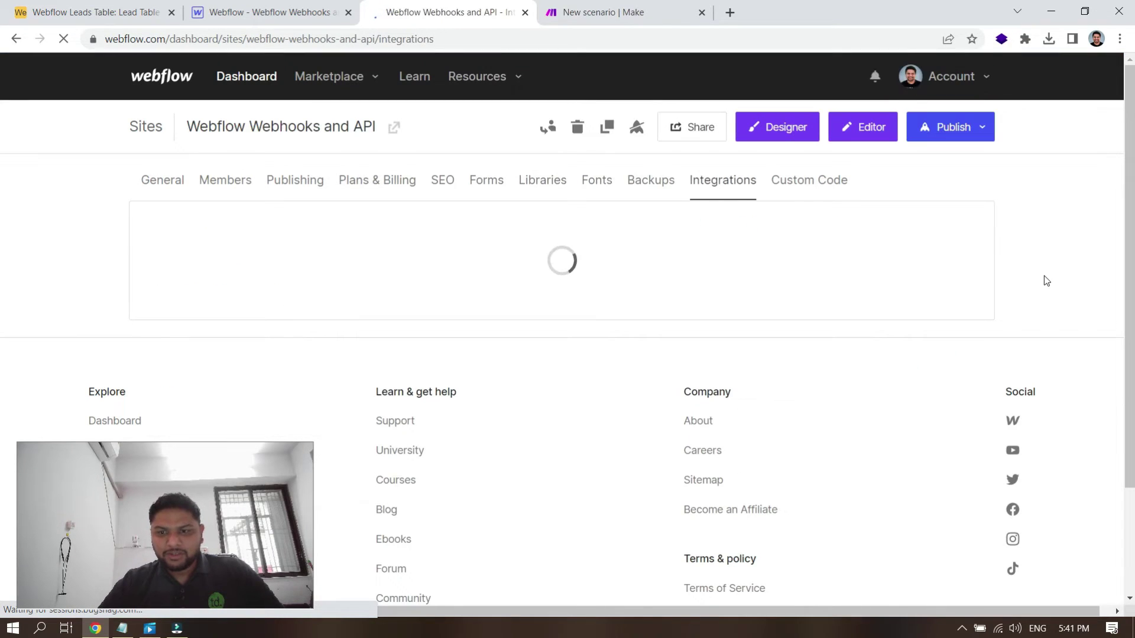
scroll(1045, 275, "down", 12)
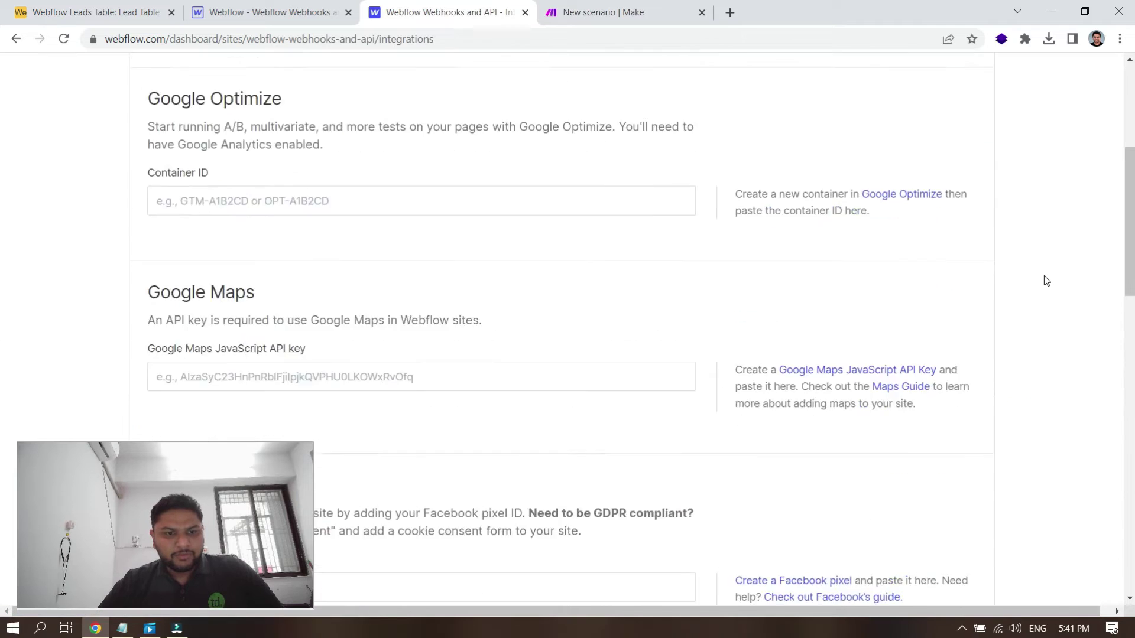
key("ctrl+a")
key("Home")
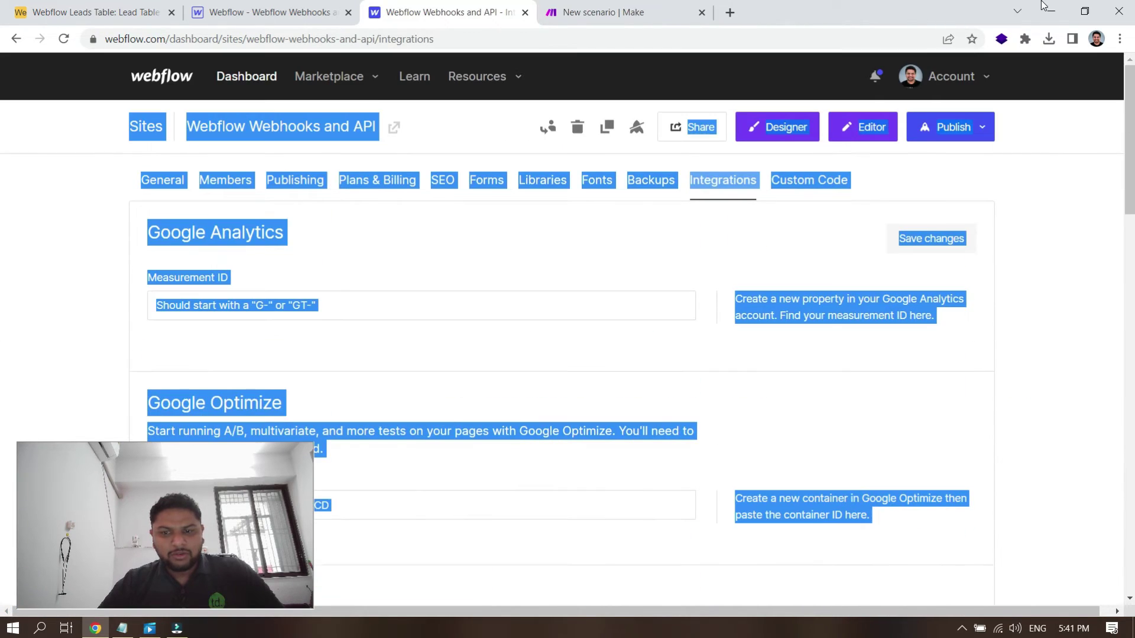
left_click(1076, 346)
scroll(1077, 351, "down", 1)
scroll(1076, 347, "down", 15)
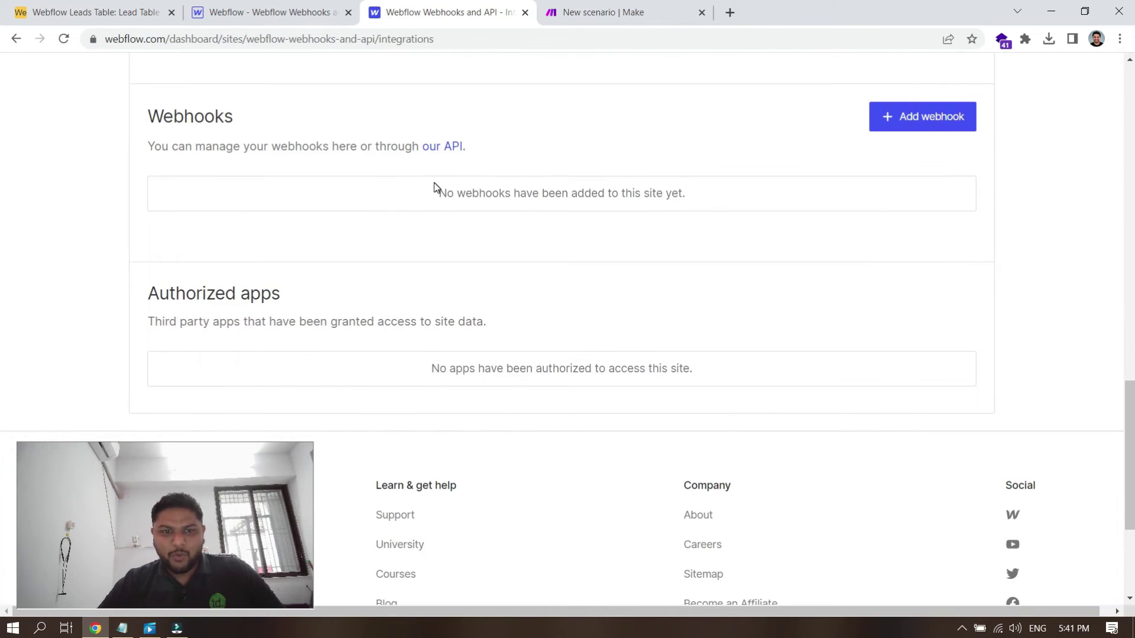
left_click_drag(158, 116, 297, 119)
left_click(297, 120)
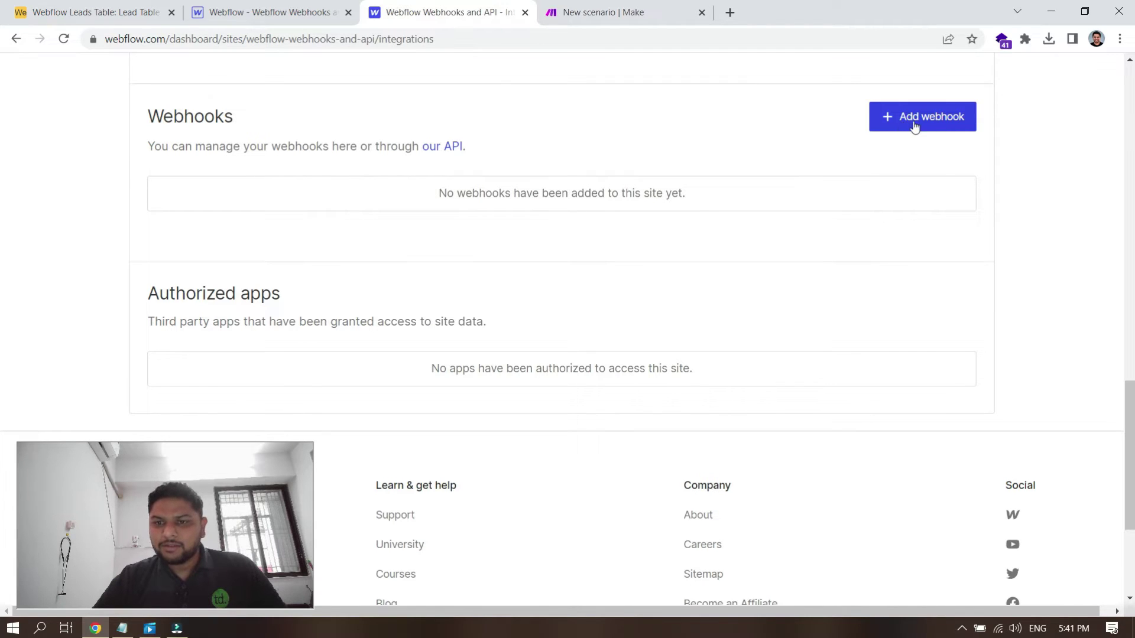
left_click(935, 124)
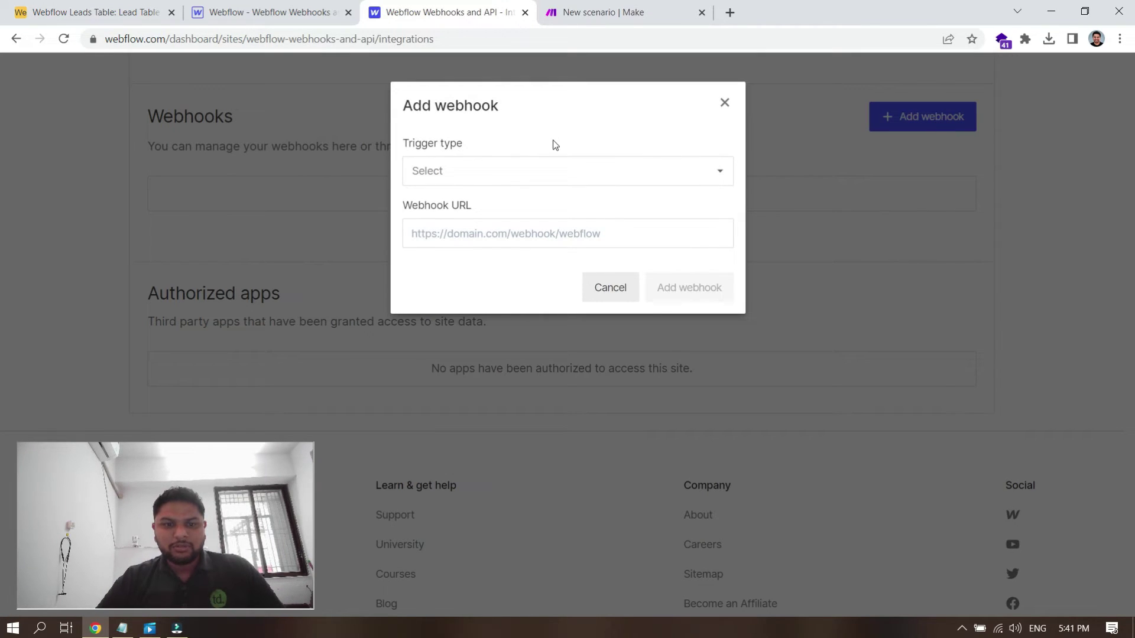
Step: Set the trigger type to Form submission and paste Make's webhook address as the URL
left_click(498, 180)
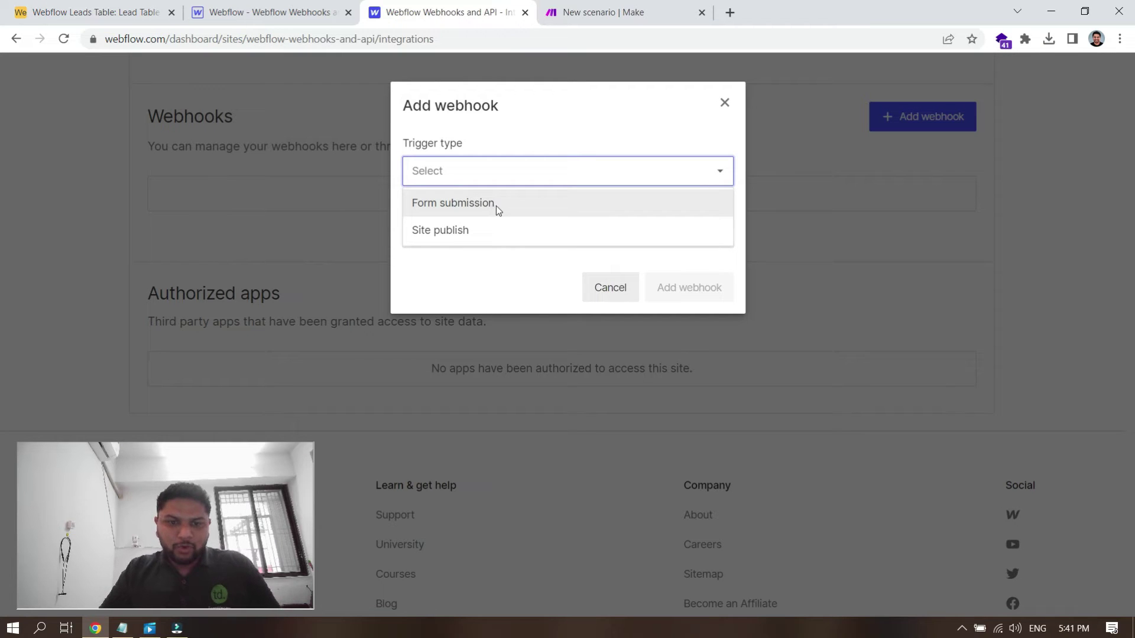
left_click(496, 208)
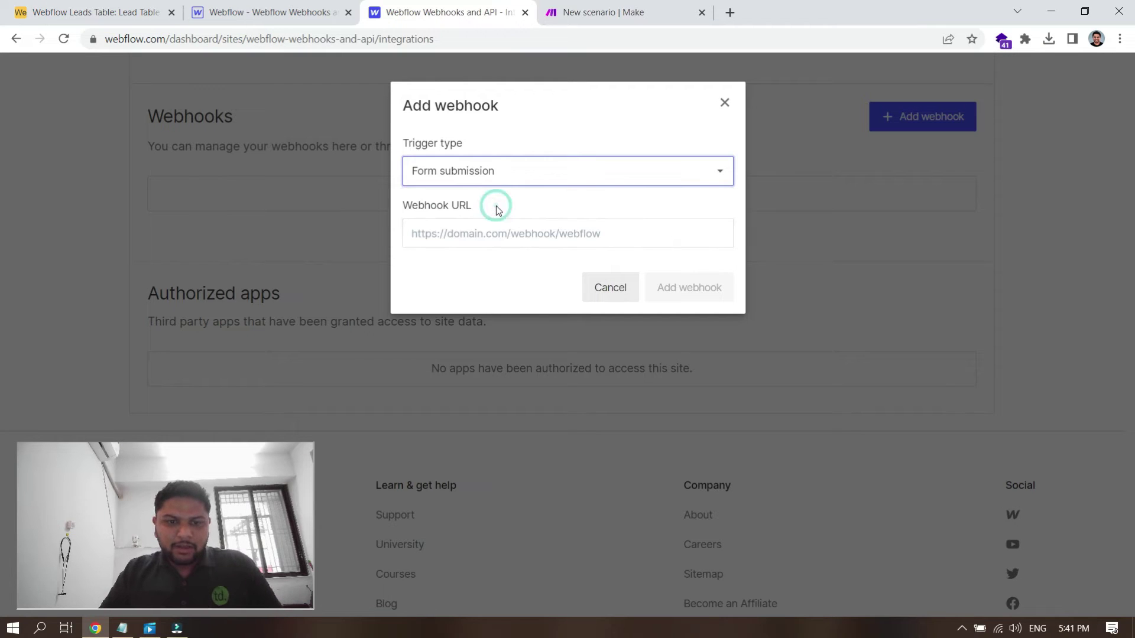
left_click(626, 5)
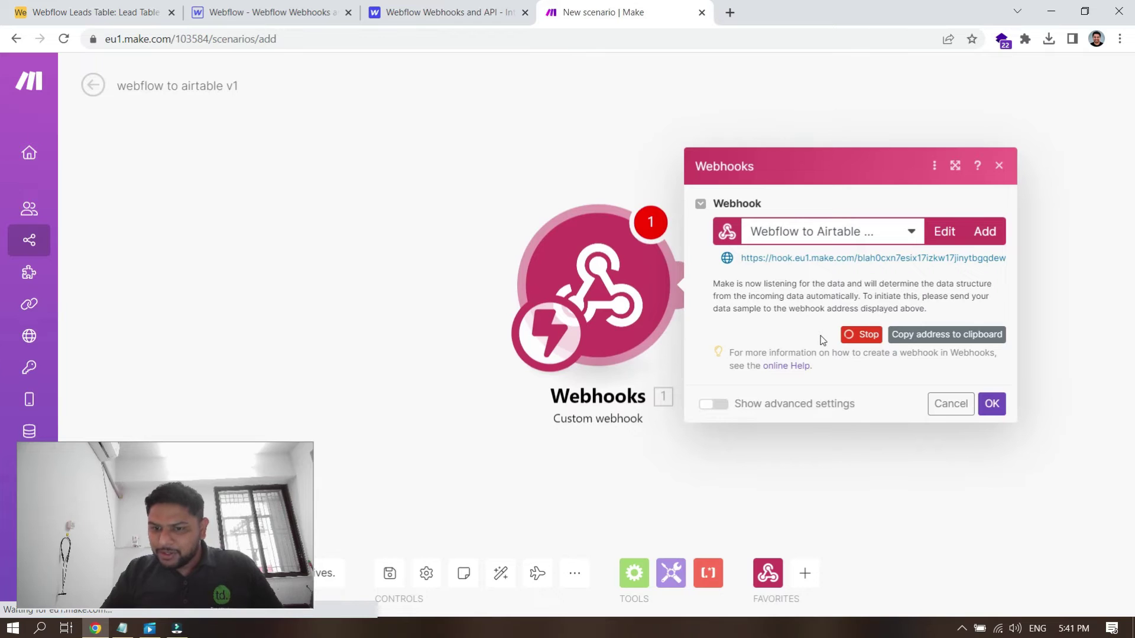
left_click(954, 335)
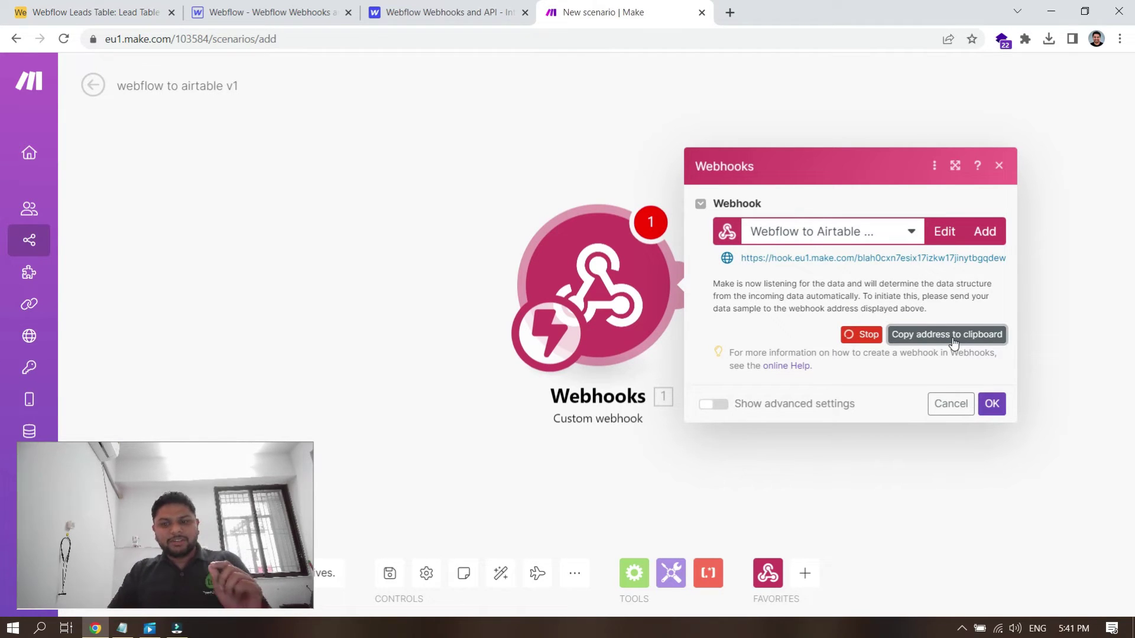
left_click(450, 12)
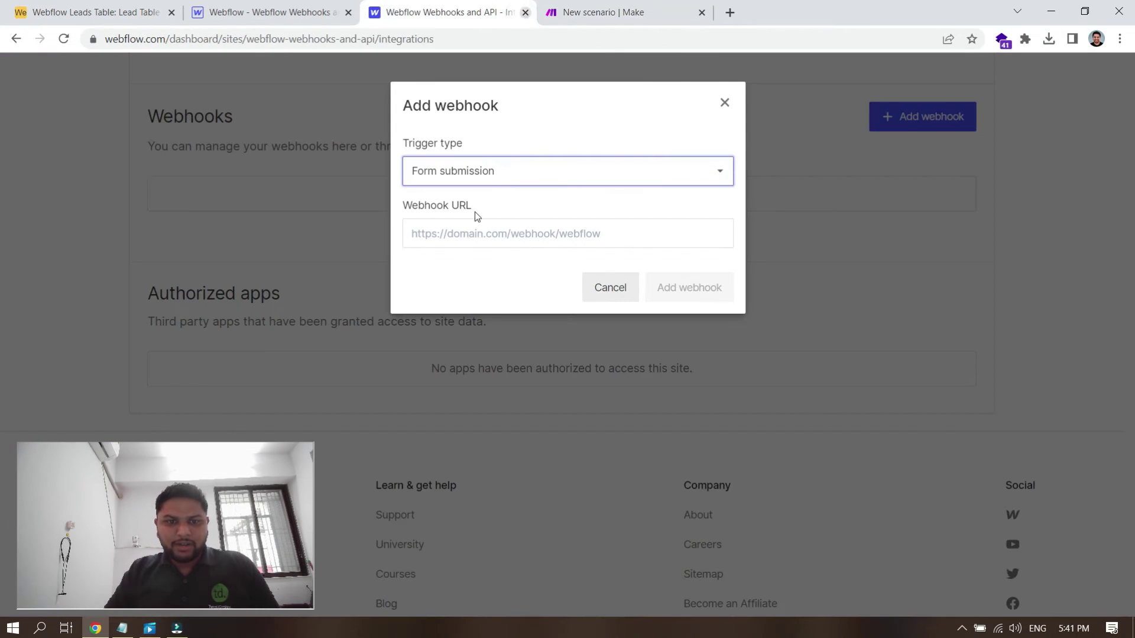
left_click(471, 241)
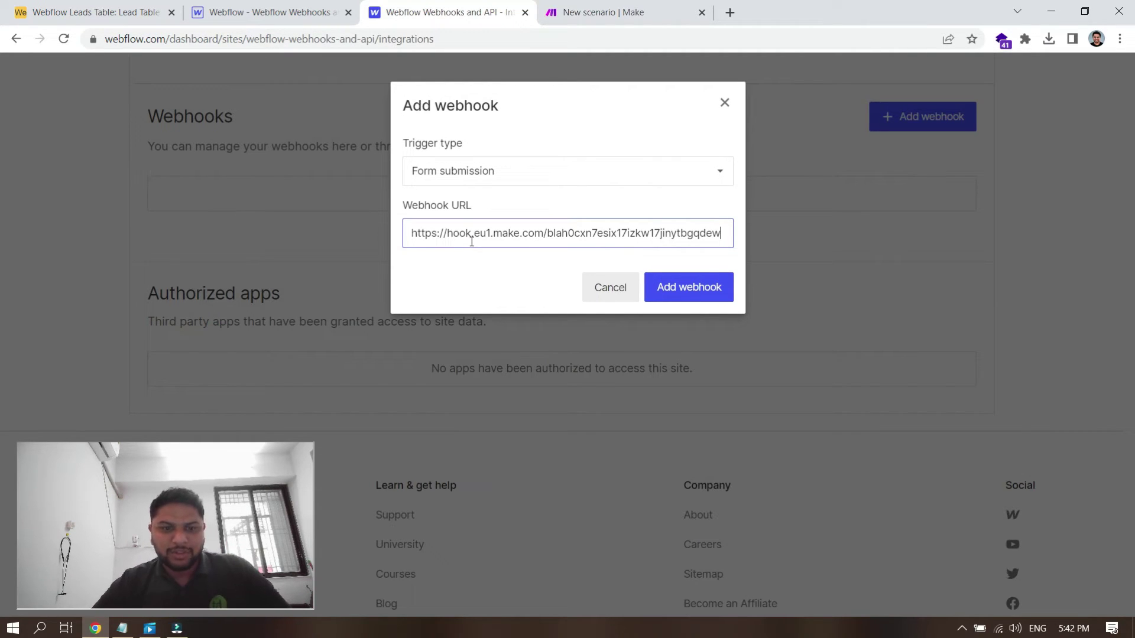
Step: Verify the pasted URL against Make's webhook address and add the webhook
left_click_drag(419, 206, 464, 206)
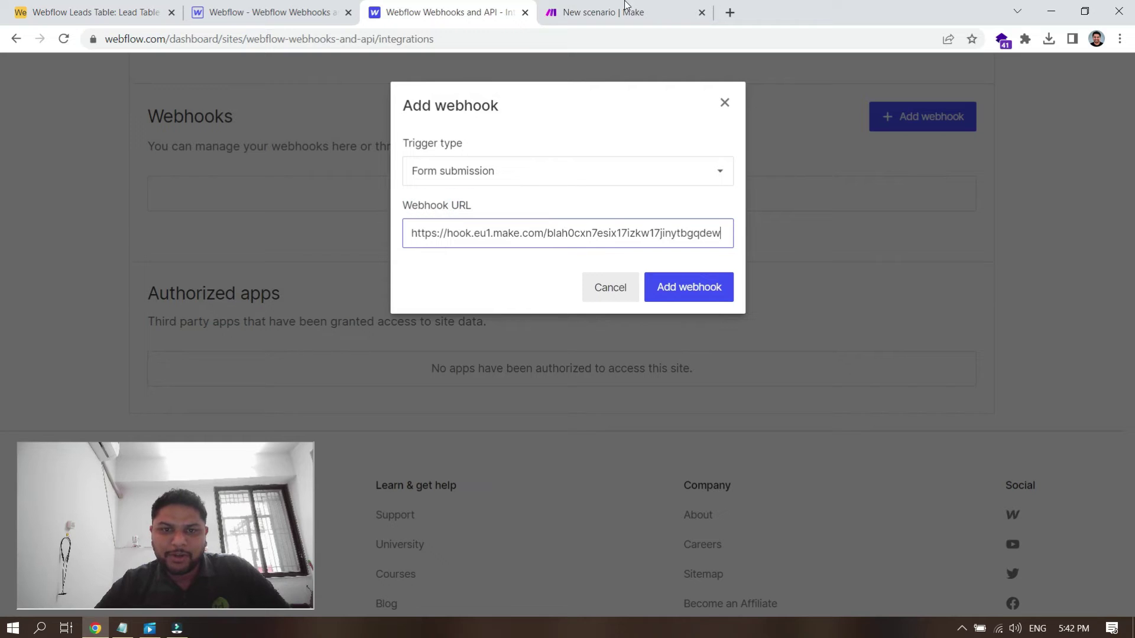
left_click(625, 7)
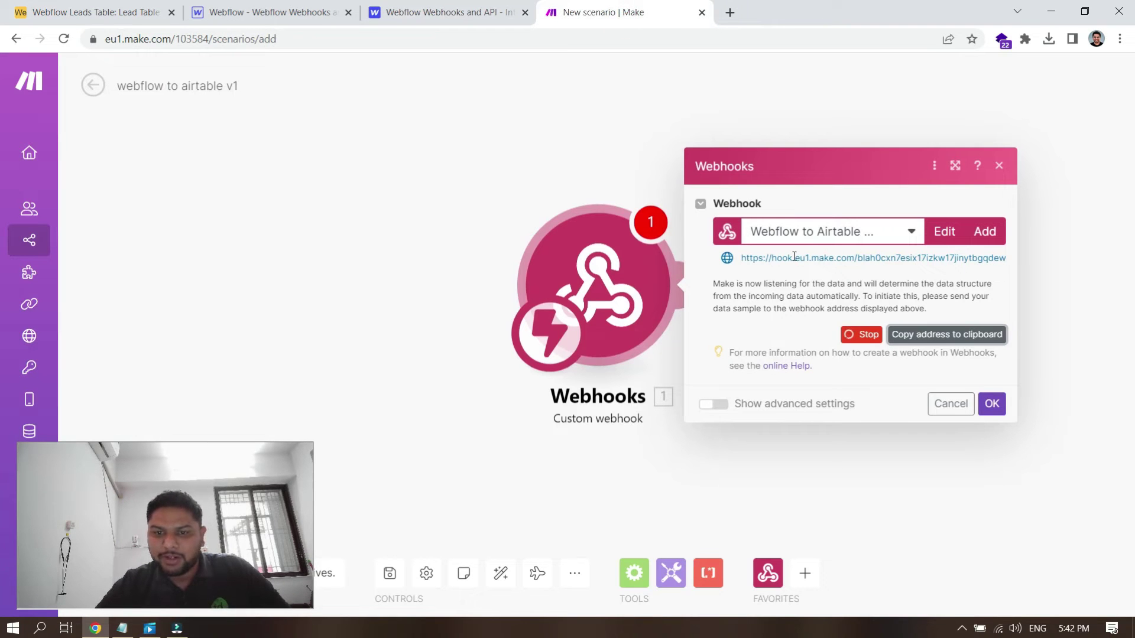
left_click(417, 12)
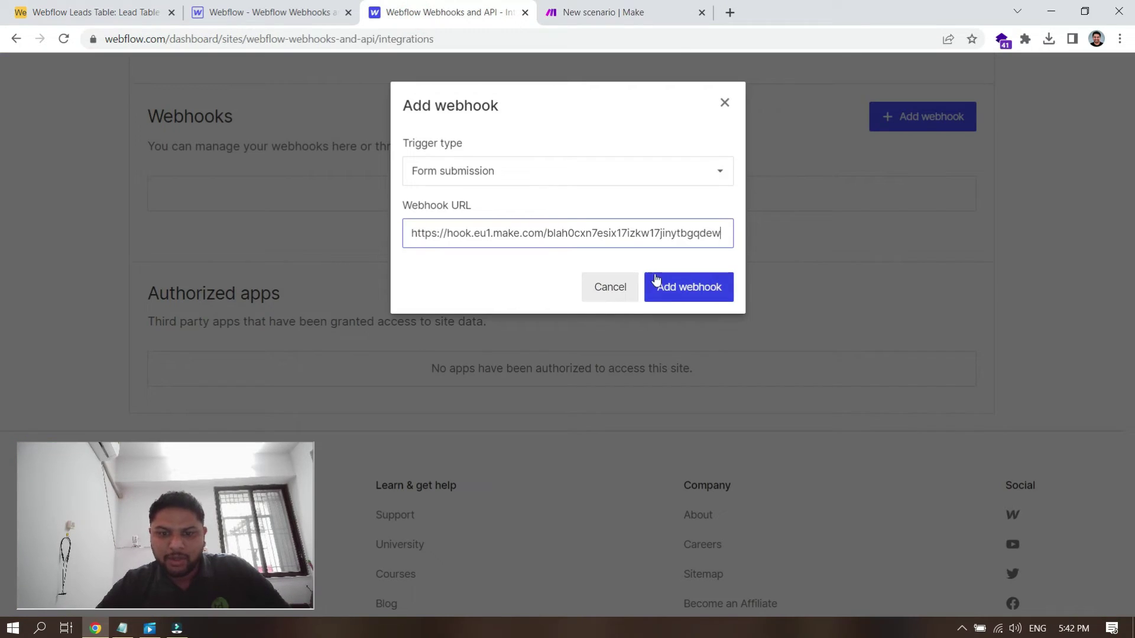
left_click(675, 292)
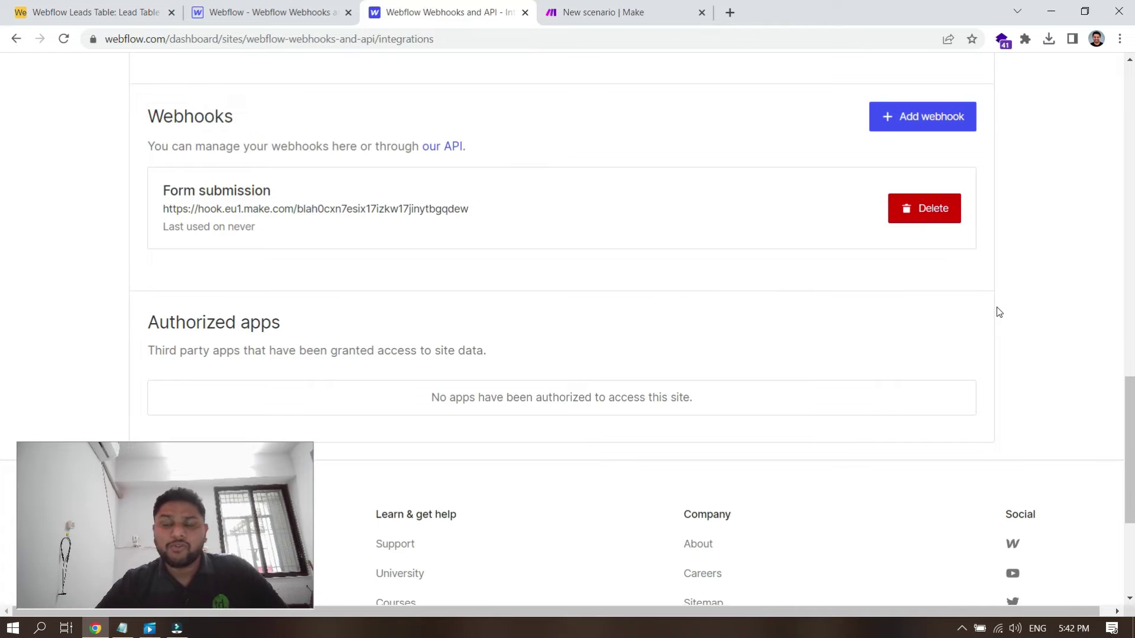
Step: Republish the site to its webflow.io domain and open the live Lead Generation page
scroll(998, 312, "up", 1)
scroll(998, 312, "up", 20)
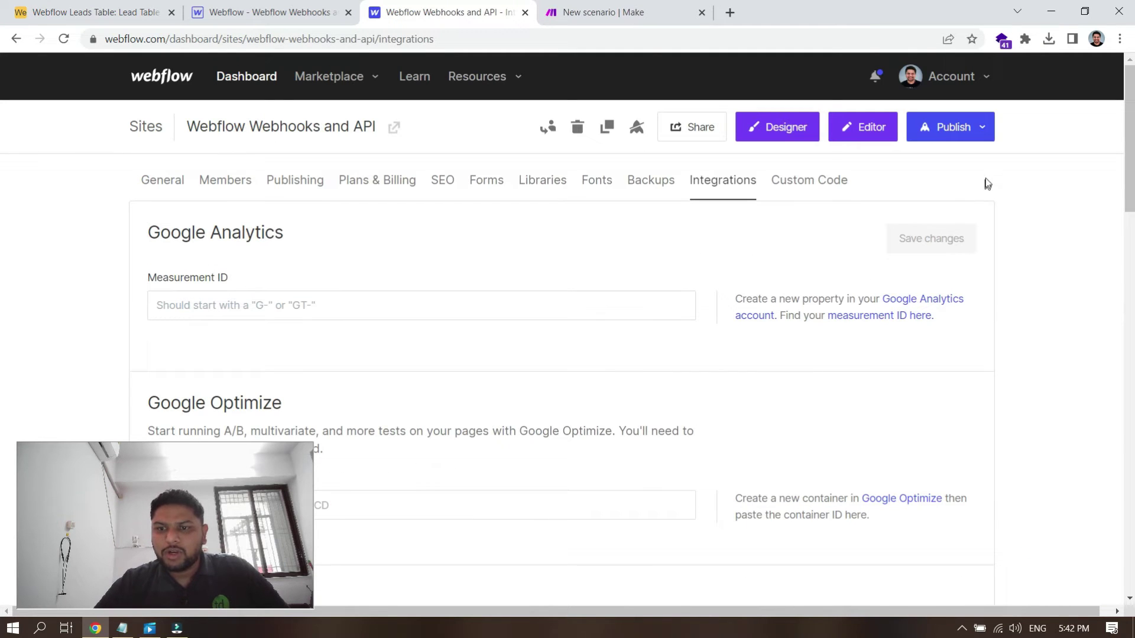
left_click(981, 143)
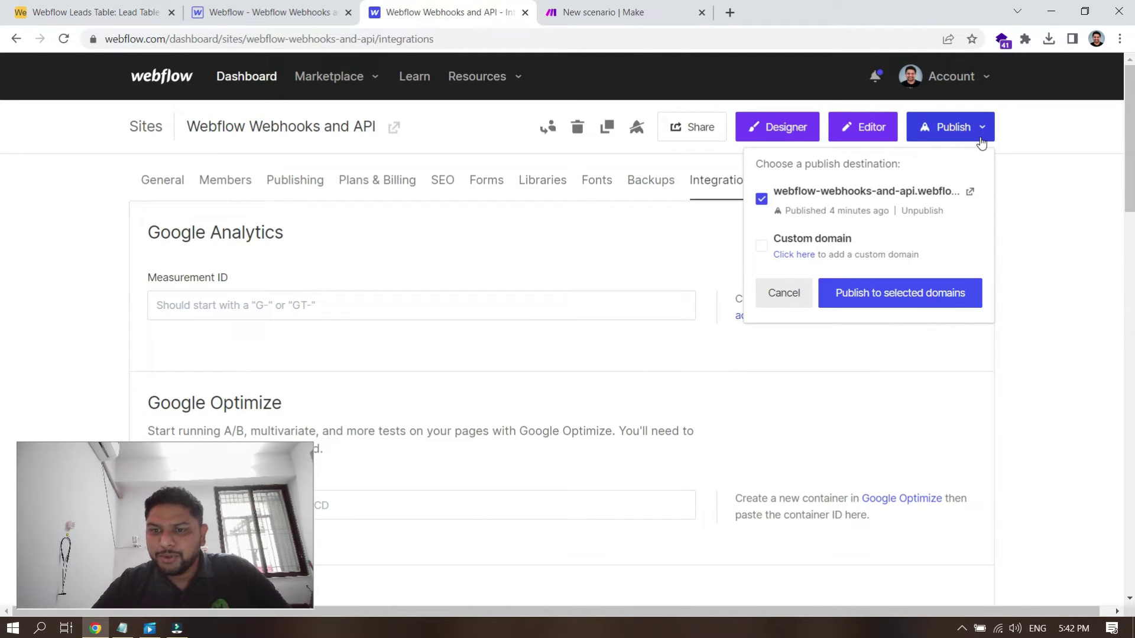
left_click(892, 300)
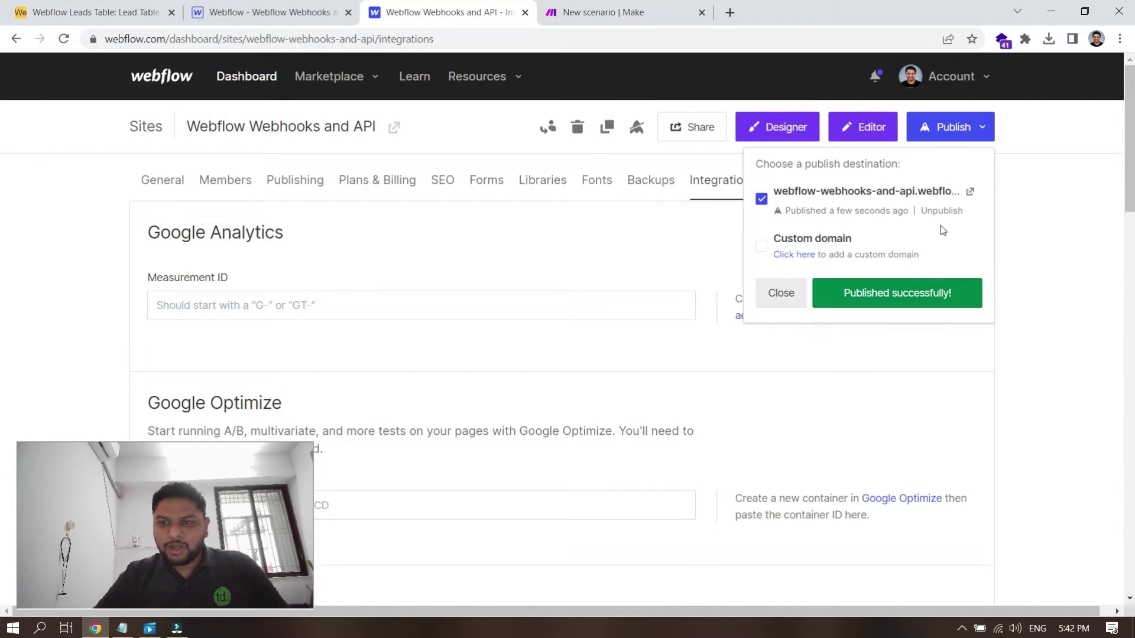
left_click(970, 191)
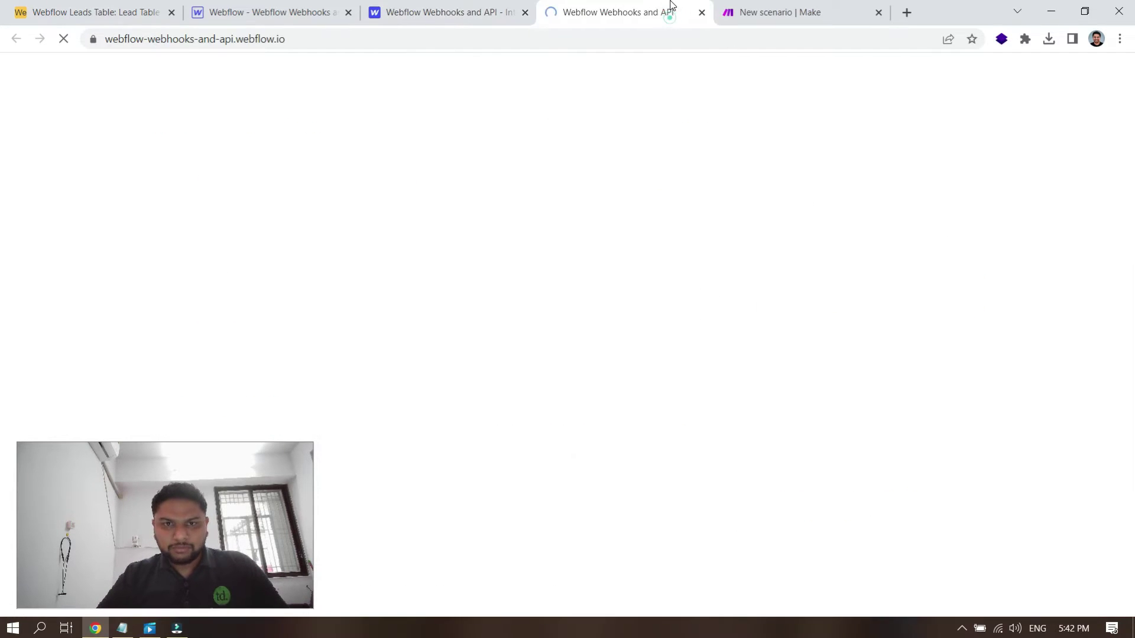
Step: Confirm Make is listening, then enter a sample lead's first and last name
left_click(763, 8)
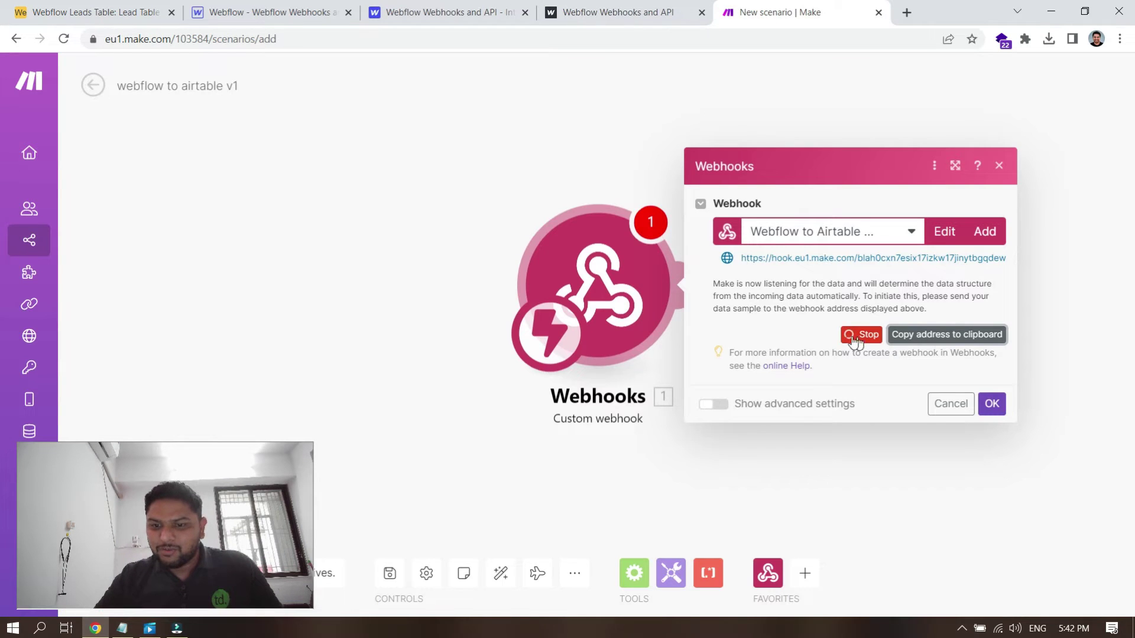
left_click(662, 15)
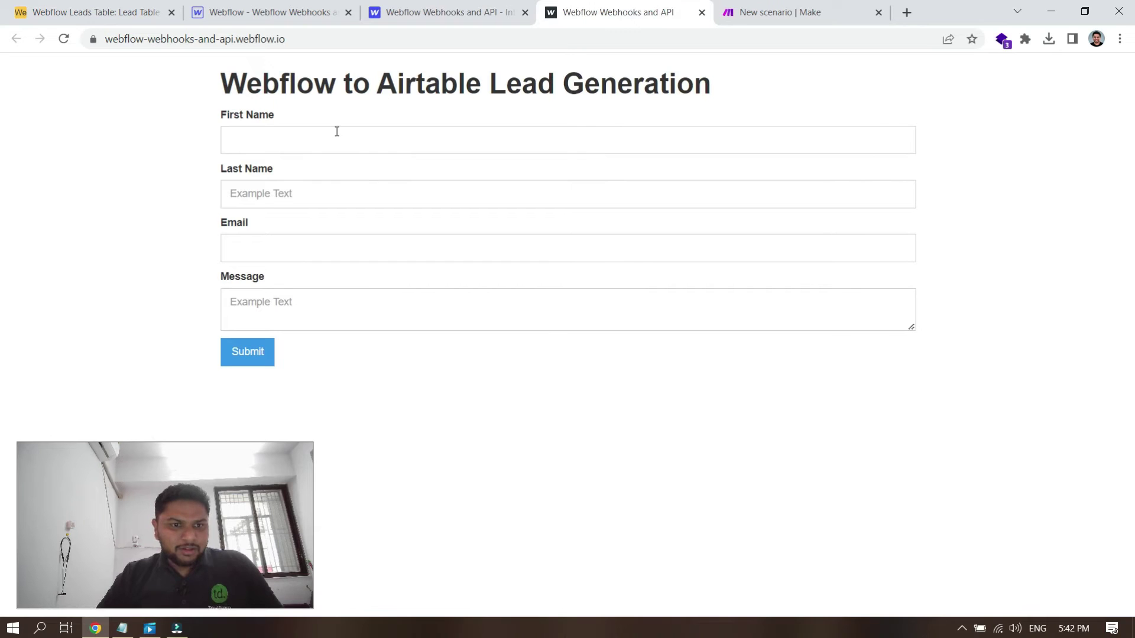
left_click(344, 144)
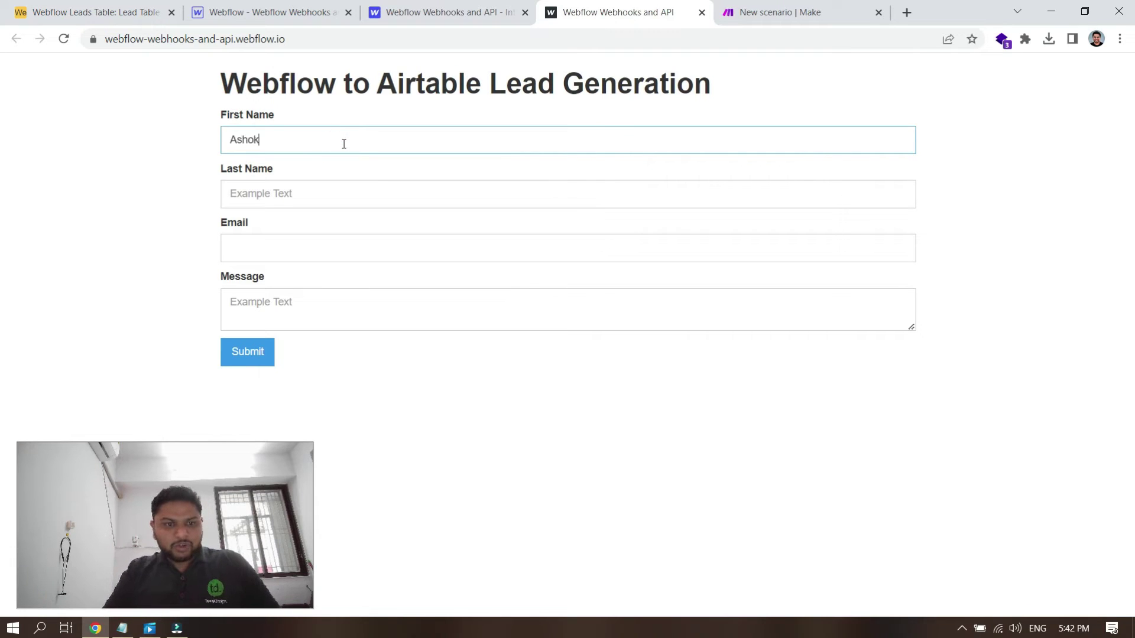
key("Tab")
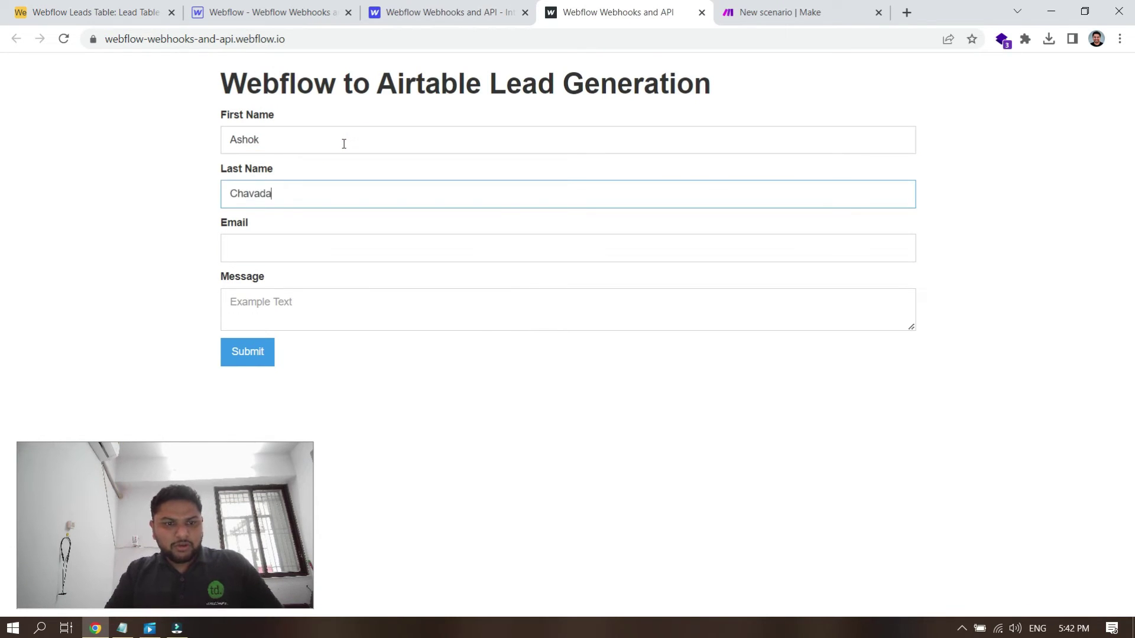
Step: Add the lead's e-mail and the message 'I'm looking to rebuild my Webflow website. Contact me asap!', then submit
key("Tab")
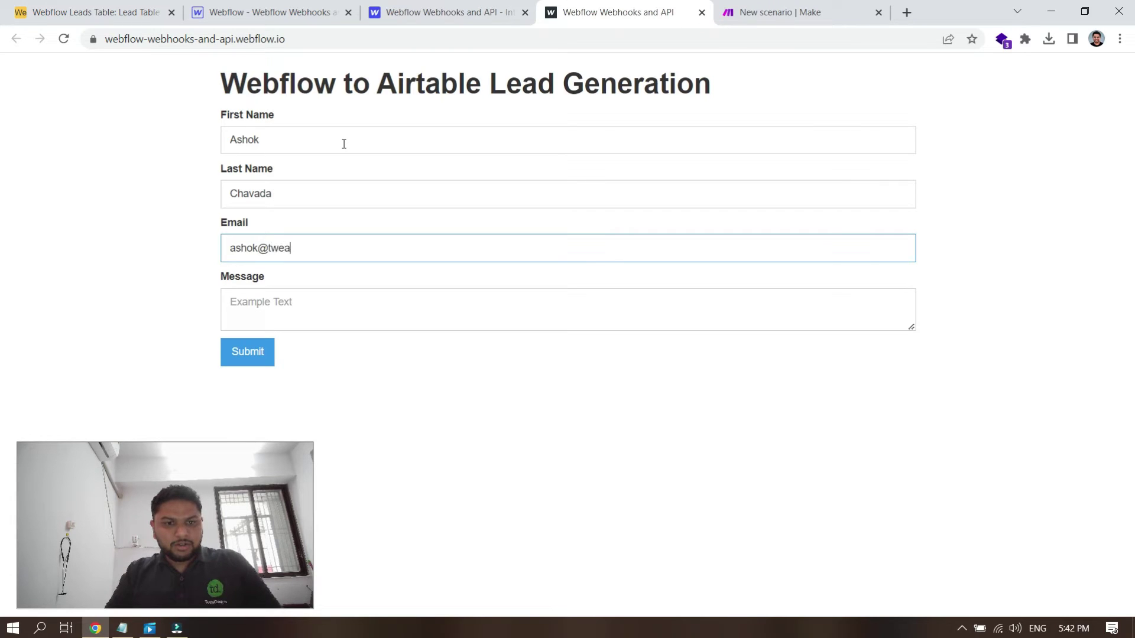
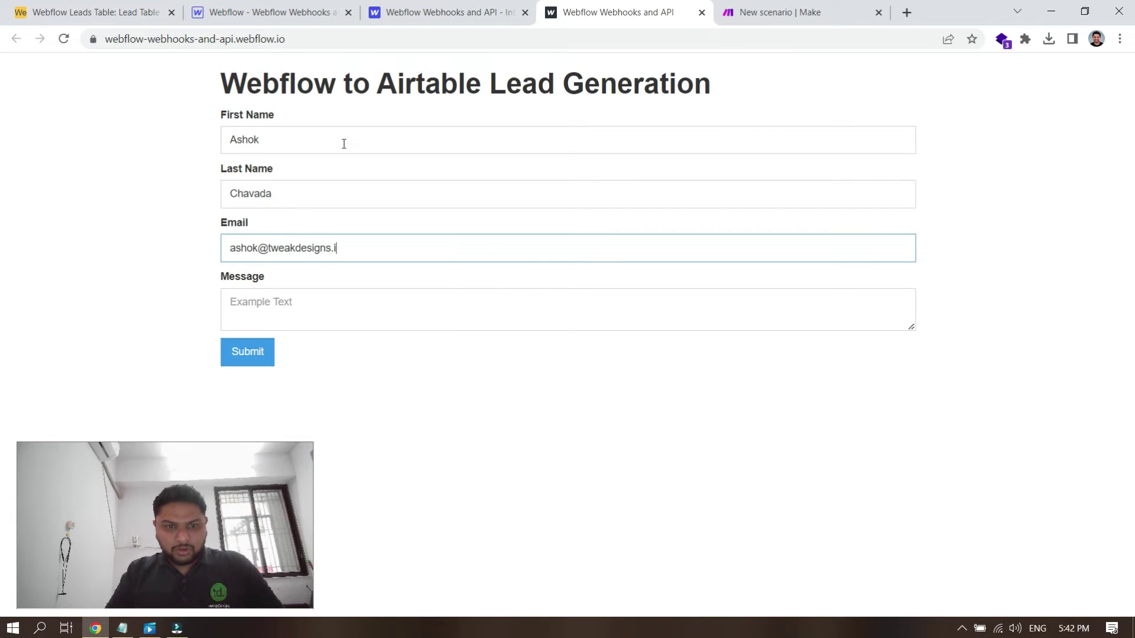
key("Tab")
type("I'")
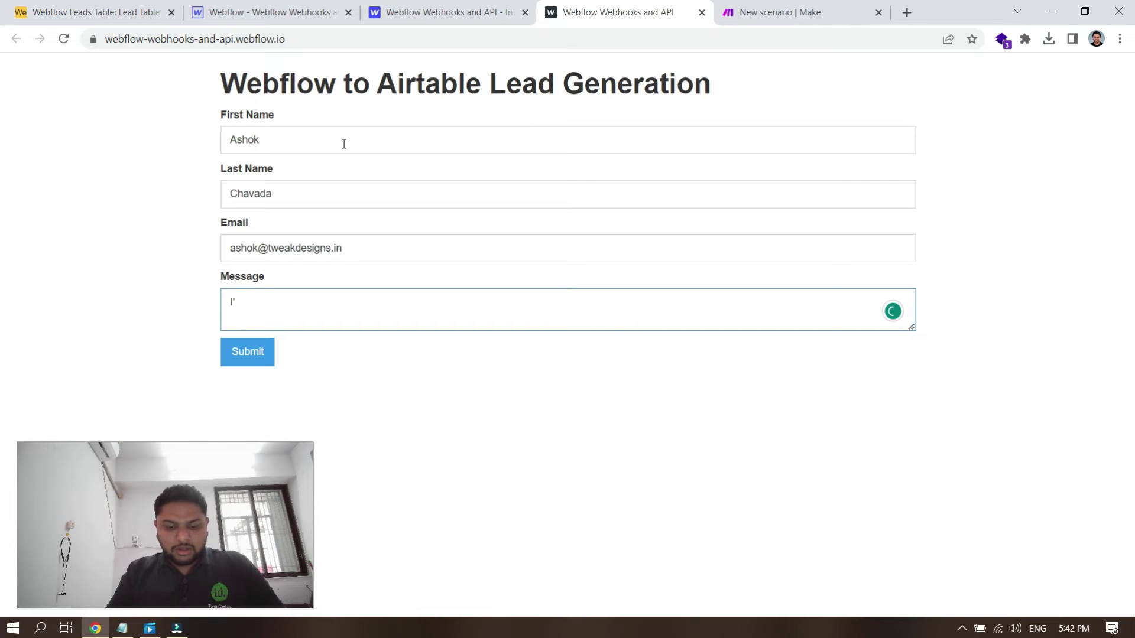
type("m looking")
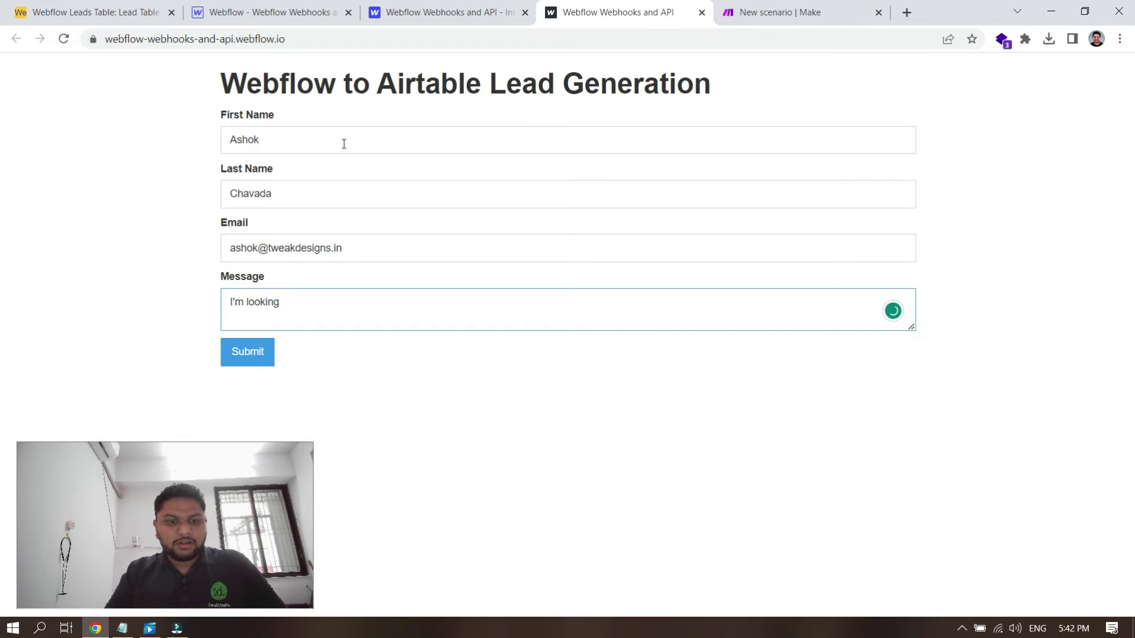
type(" to rebuild ")
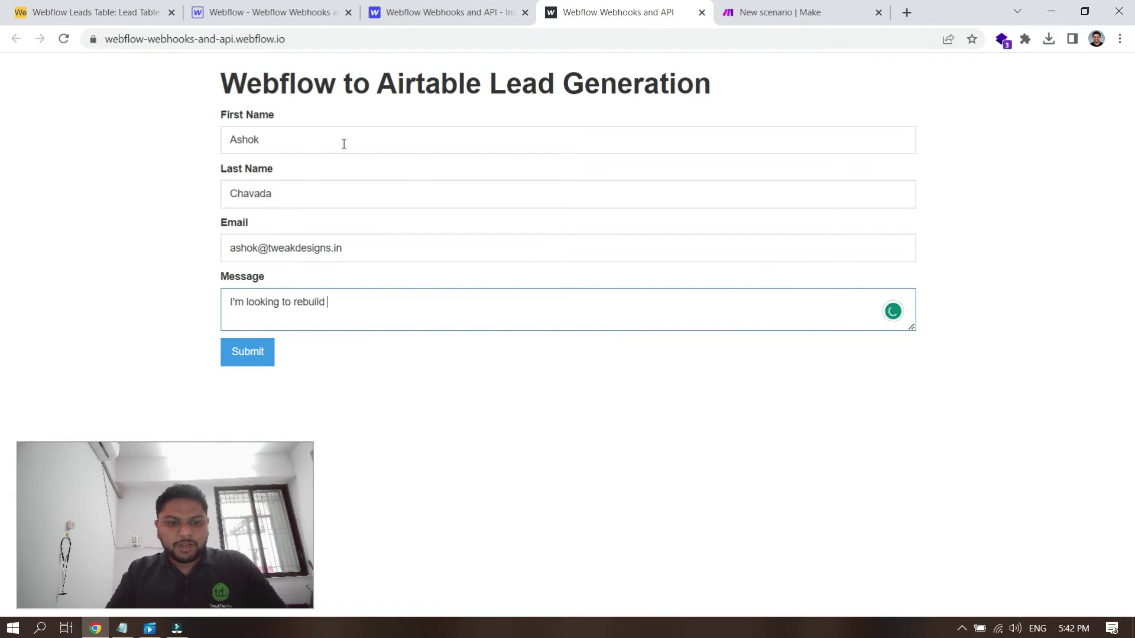
type("my Webflow web")
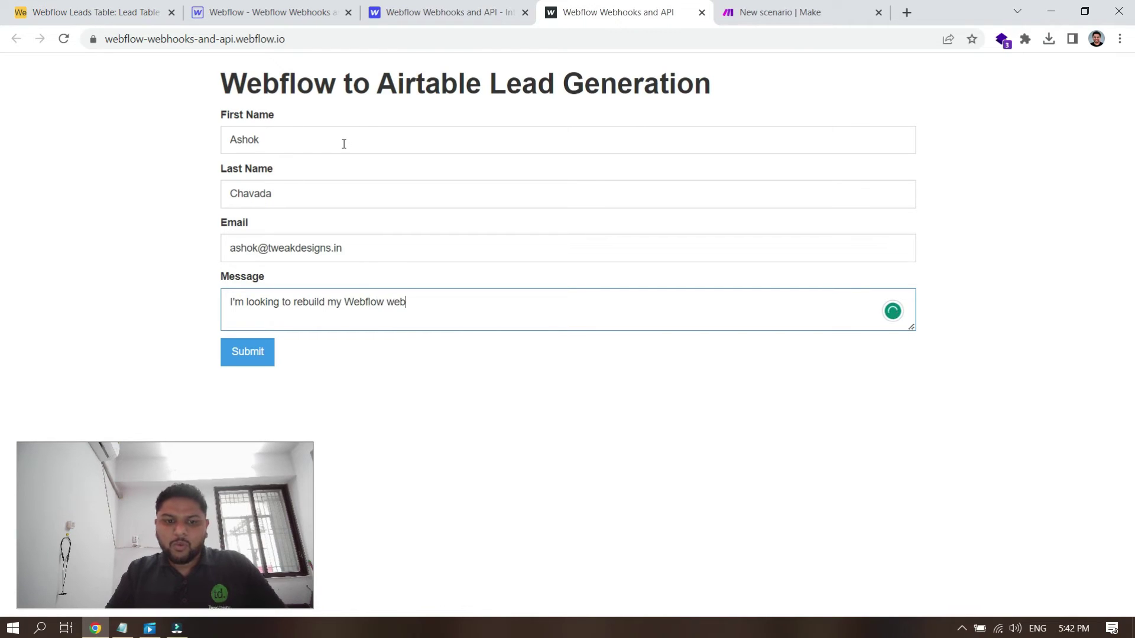
type("site. ")
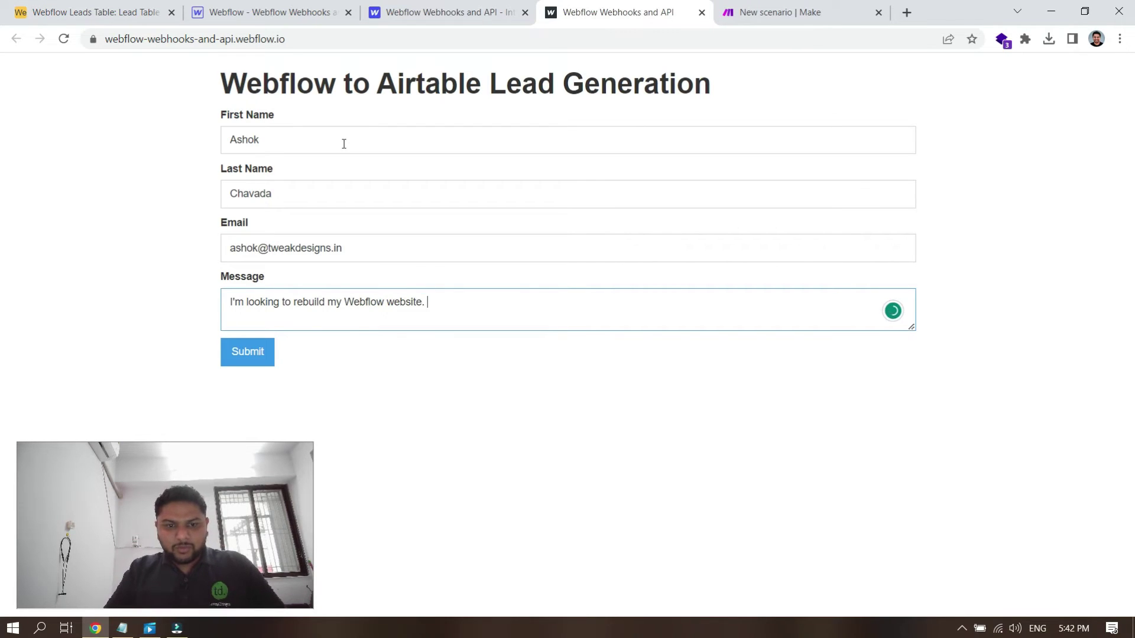
type("Contact ")
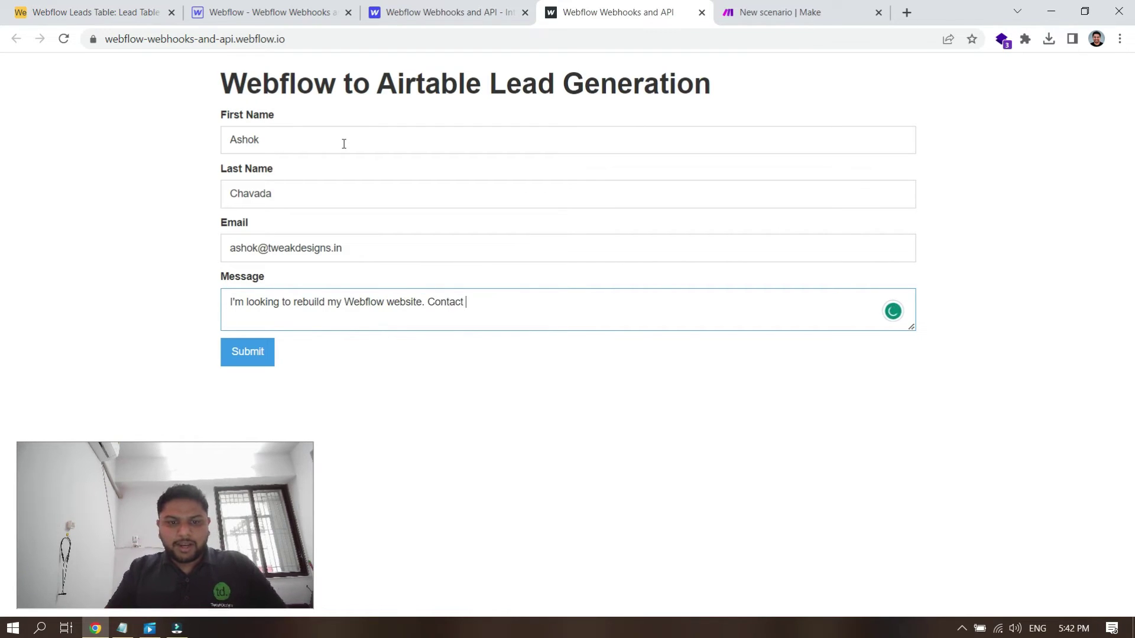
type("me asap!")
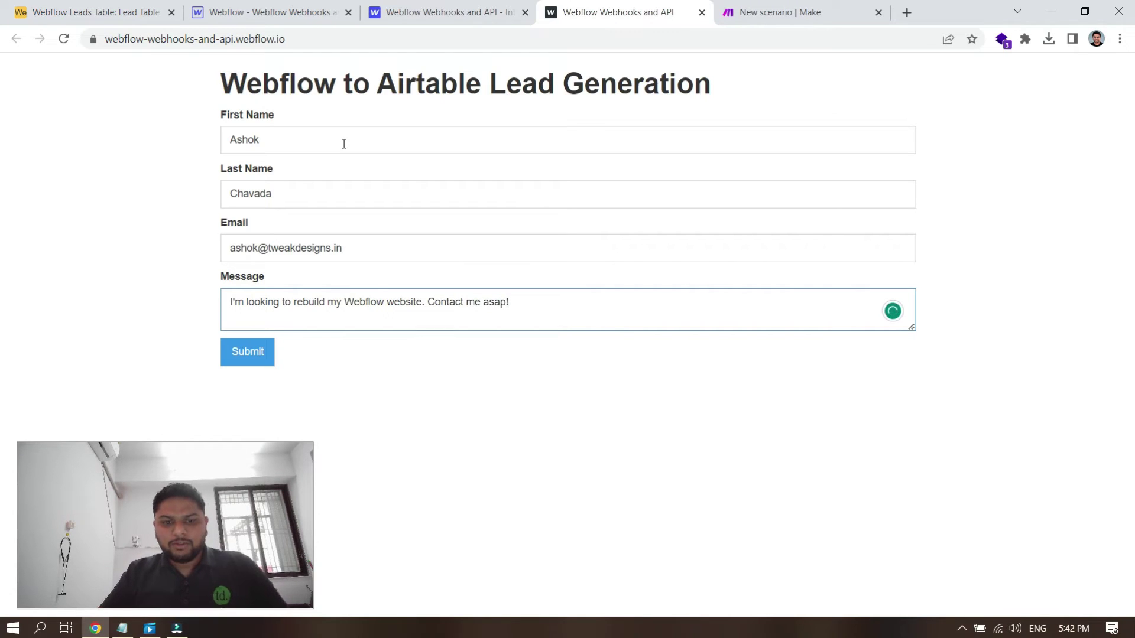
left_click(255, 356)
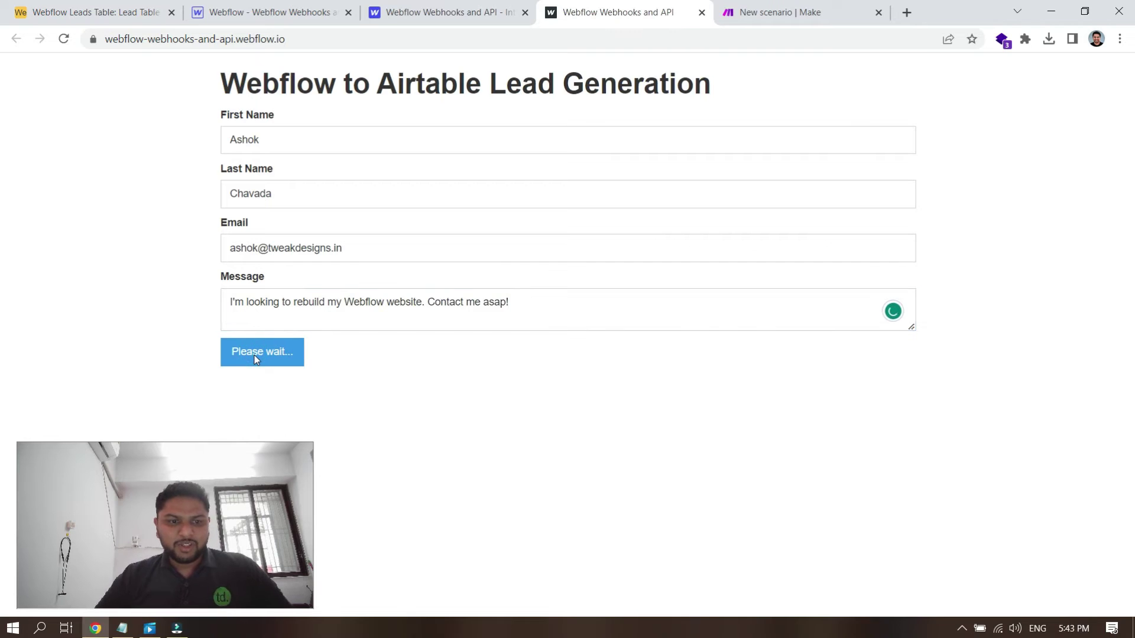
Step: Back in Make, accept the Custom webhook once its data structure shows Successfully determined
left_click(747, 9)
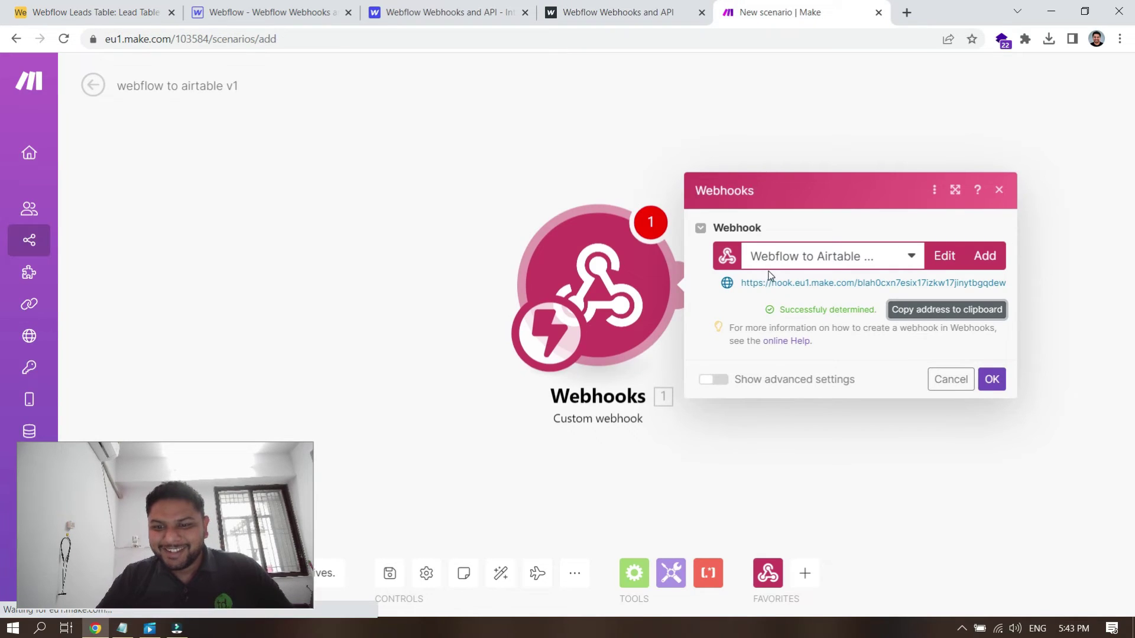
left_click_drag(790, 309, 837, 308)
left_click(839, 307)
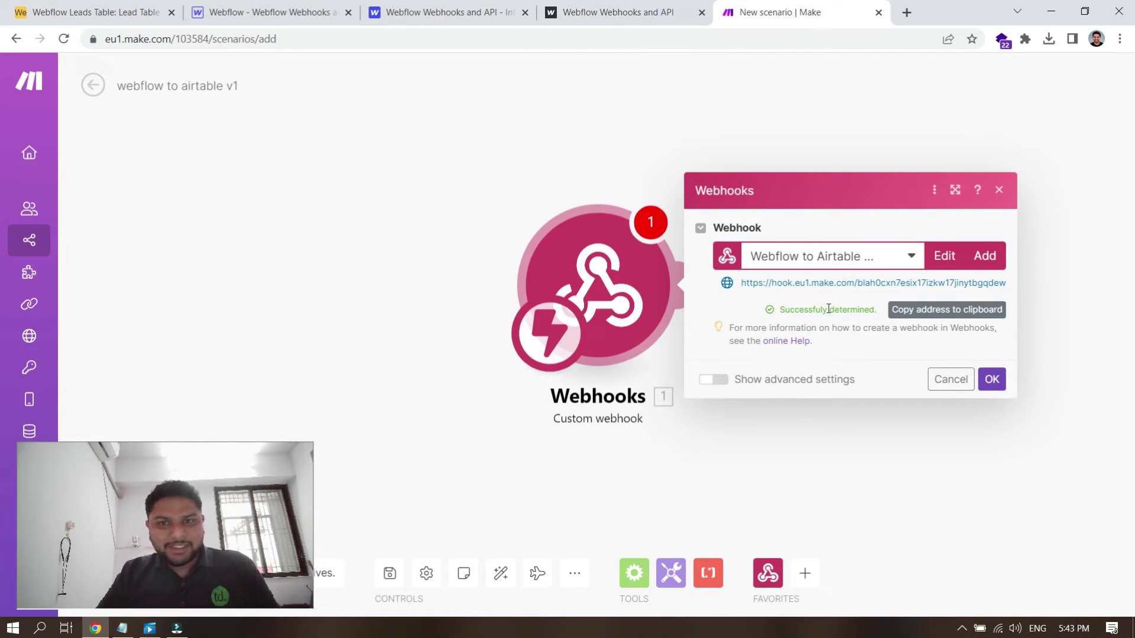
left_click(991, 379)
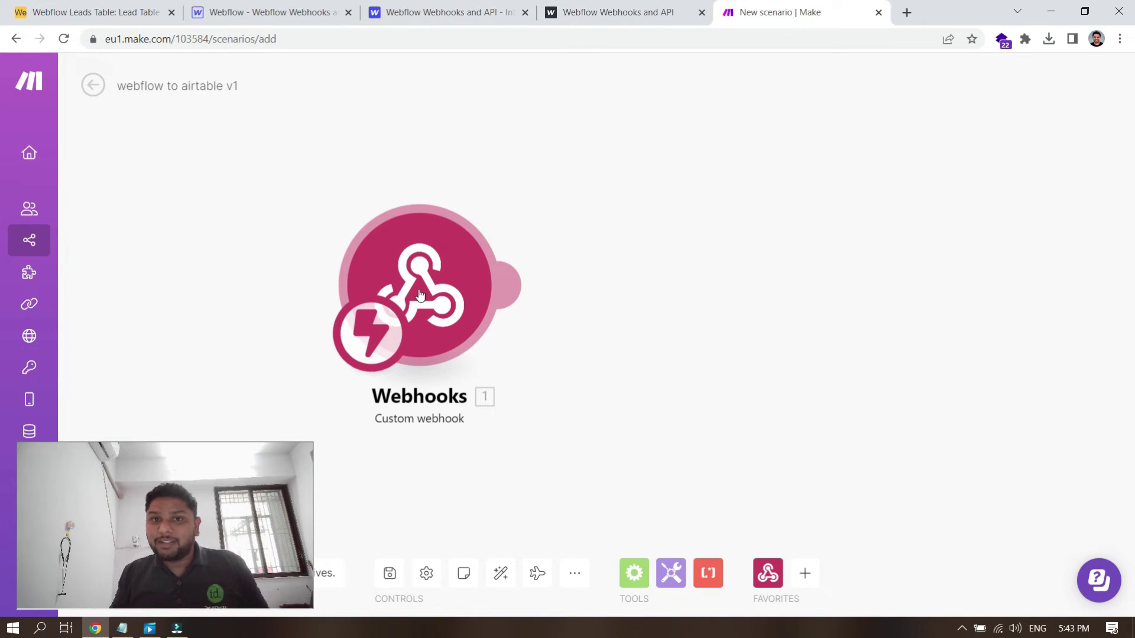
Step: Add a second module after the Webhooks trigger by searching for and selecting Airtable
left_click(518, 286)
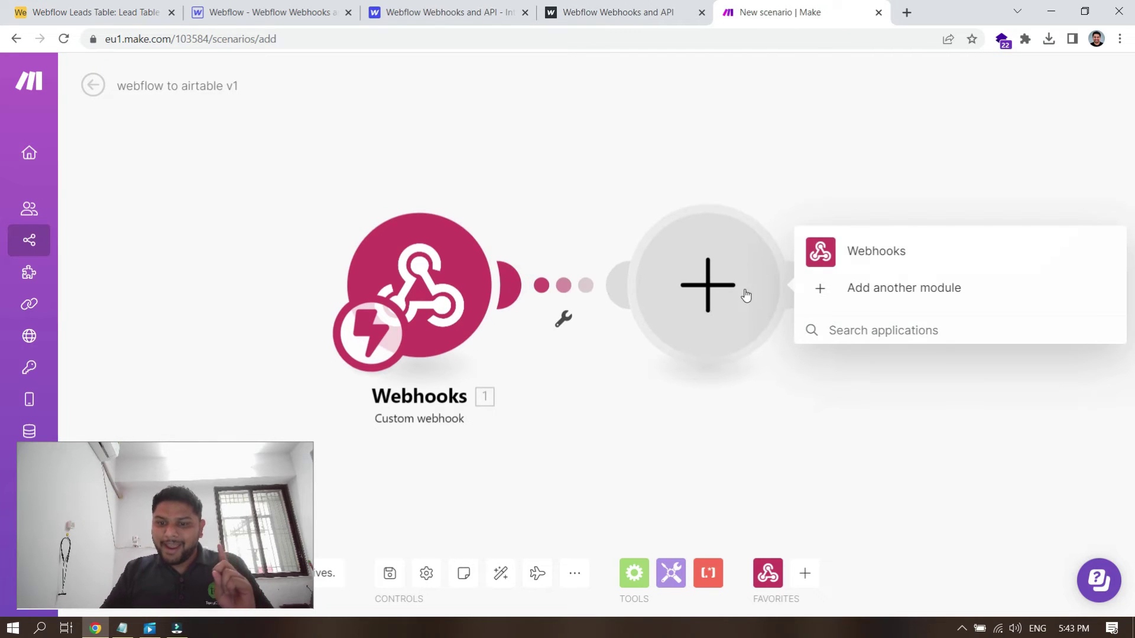
type("aira")
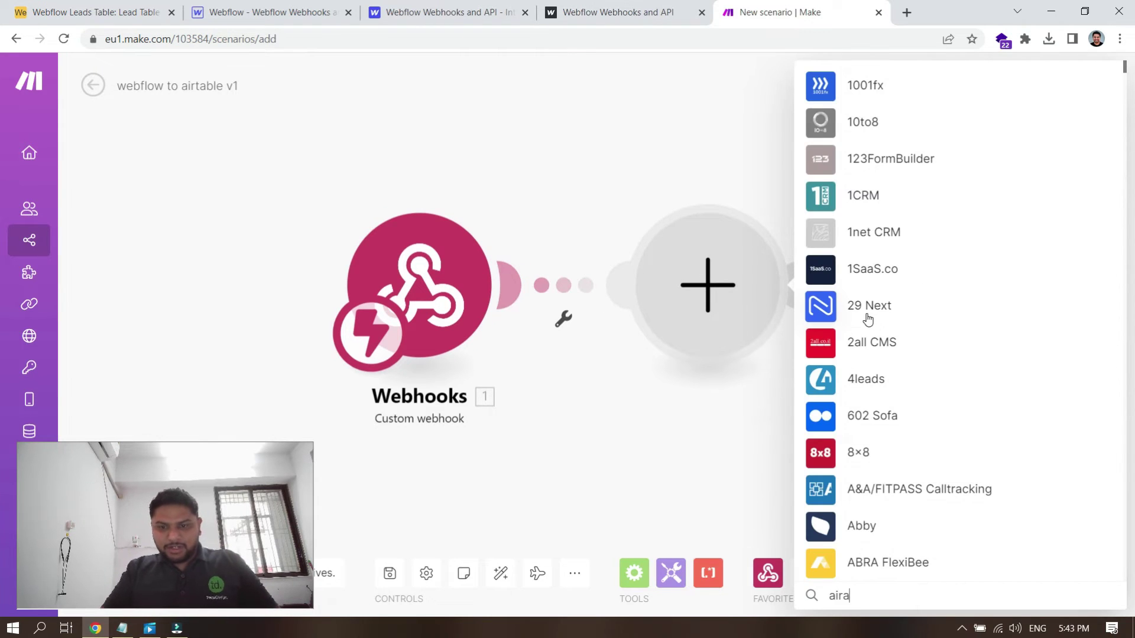
key("BackSpace")
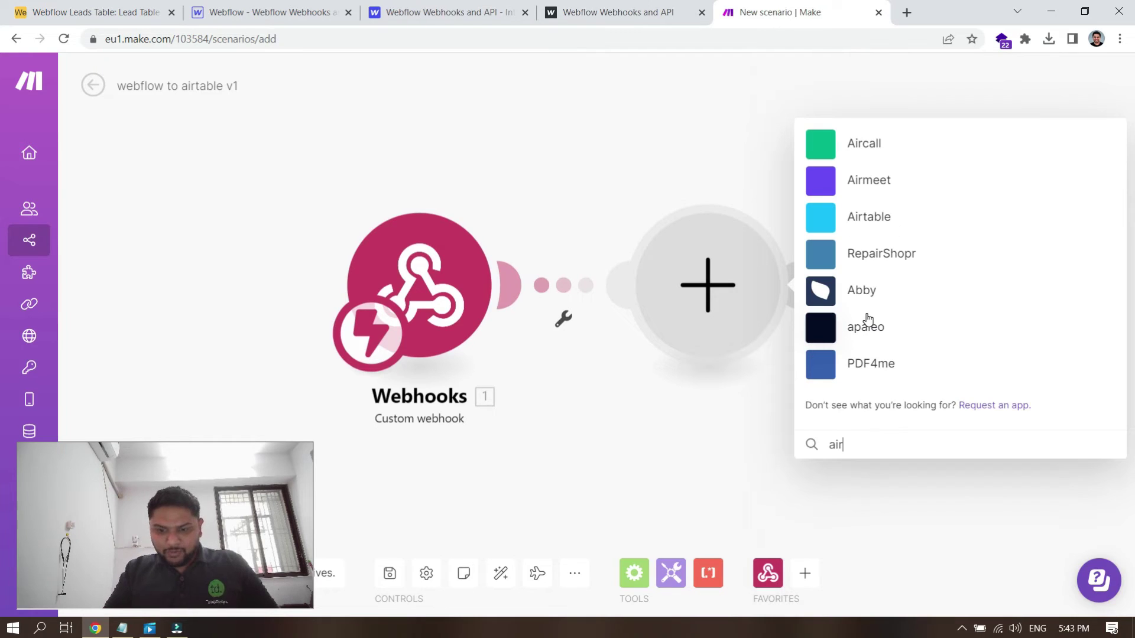
type("tab")
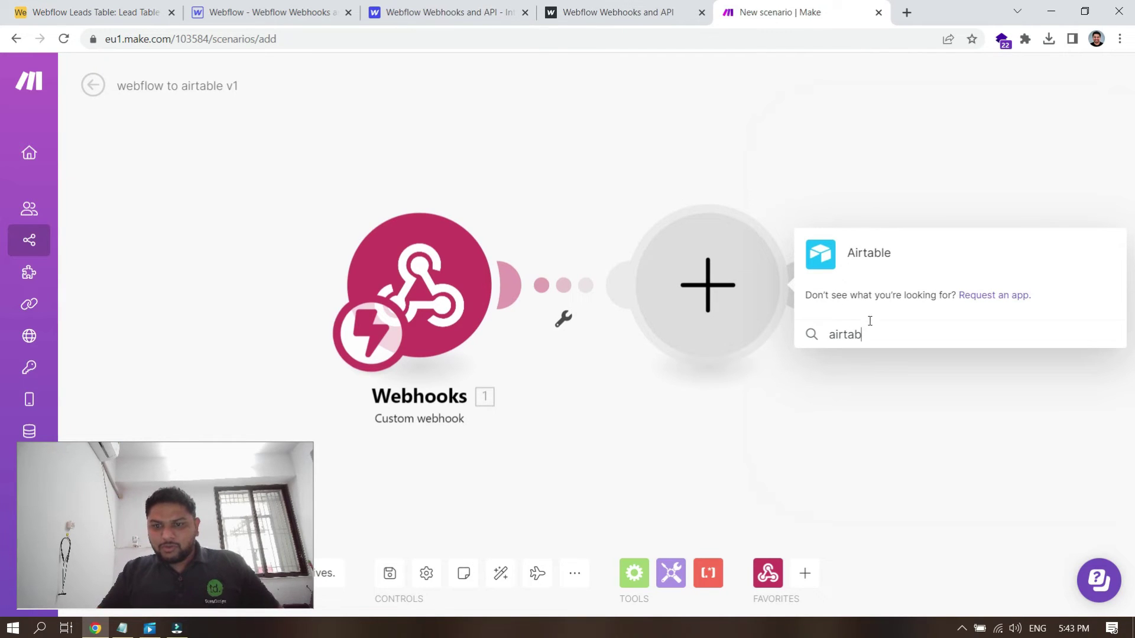
left_click(875, 253)
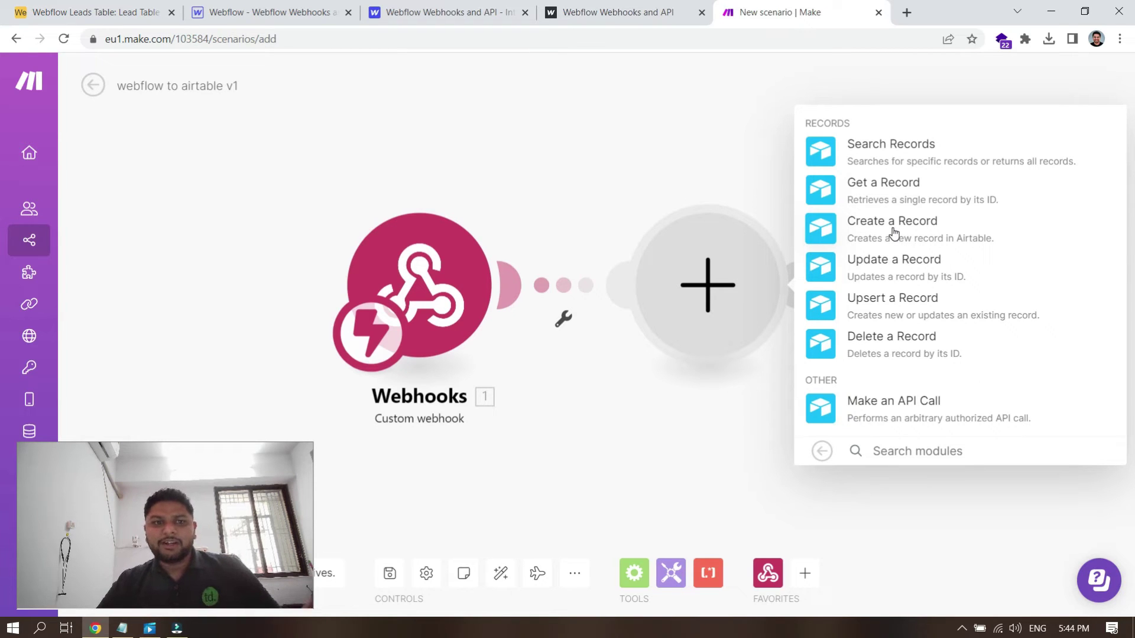
Step: Add Airtable's Create a Record action, checking the empty Lead Table in Airtable
left_click(101, 11)
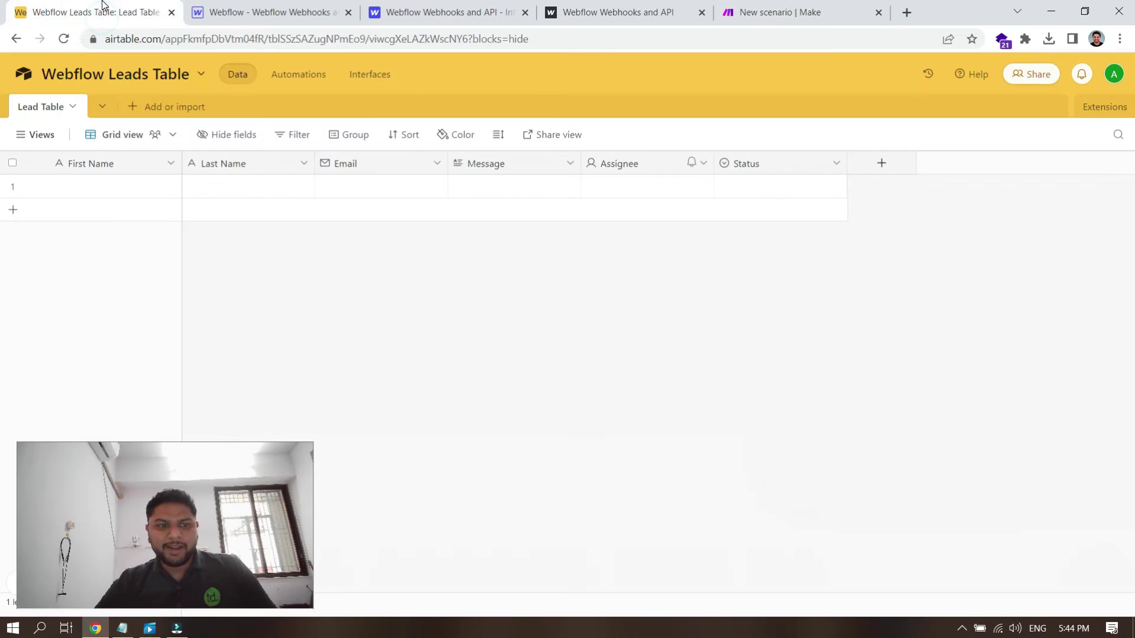
left_click(768, 8)
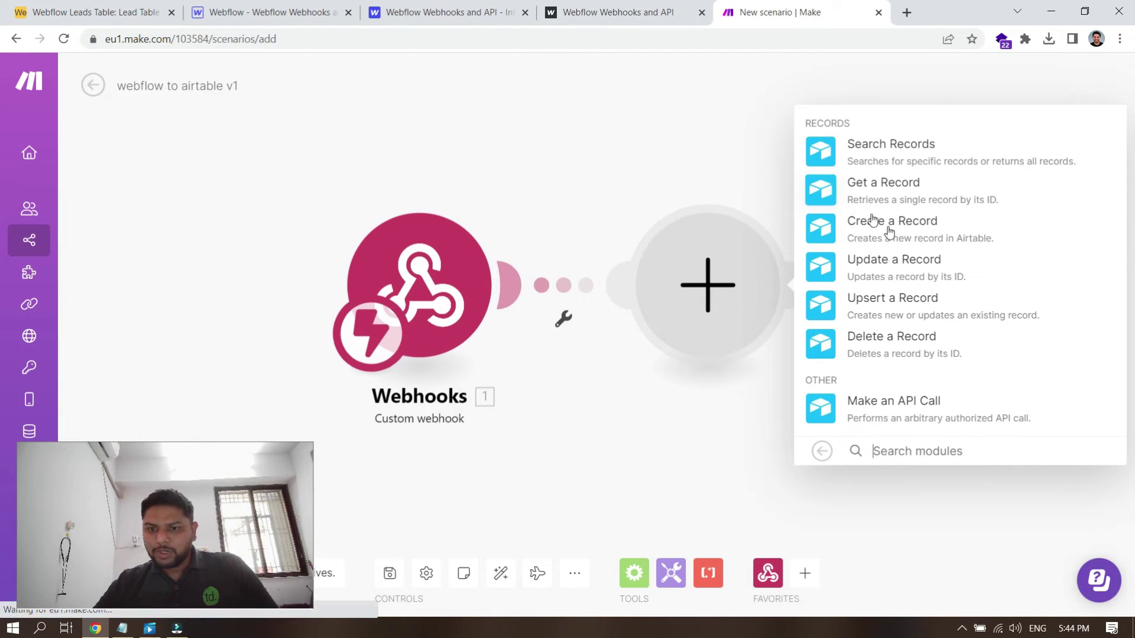
left_click(923, 228)
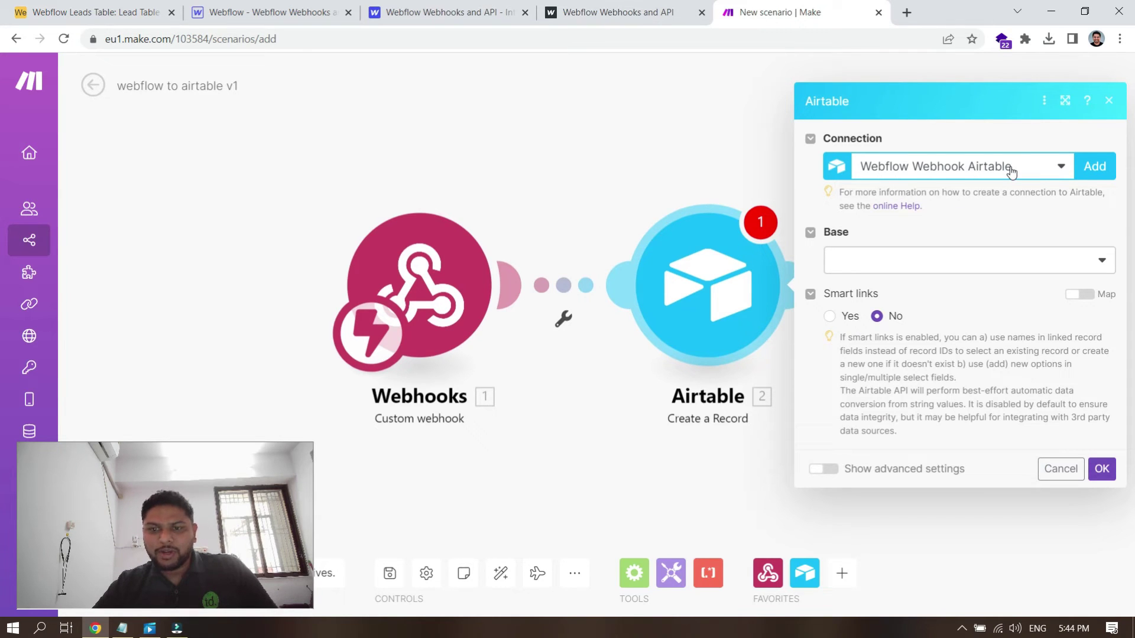
left_click(108, 6)
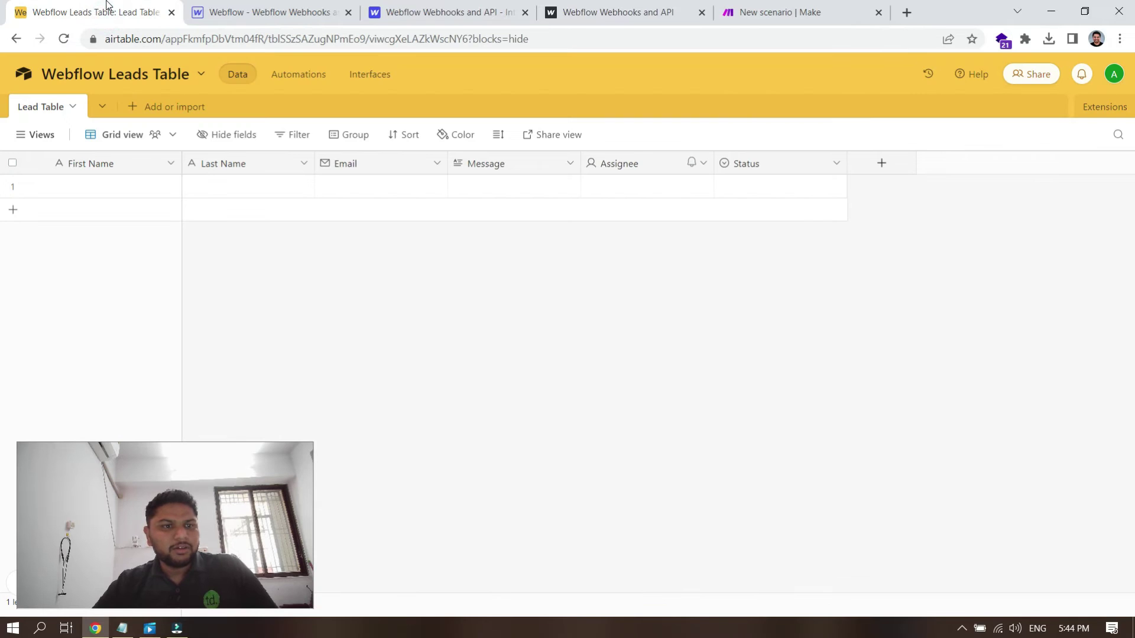
left_click(772, 12)
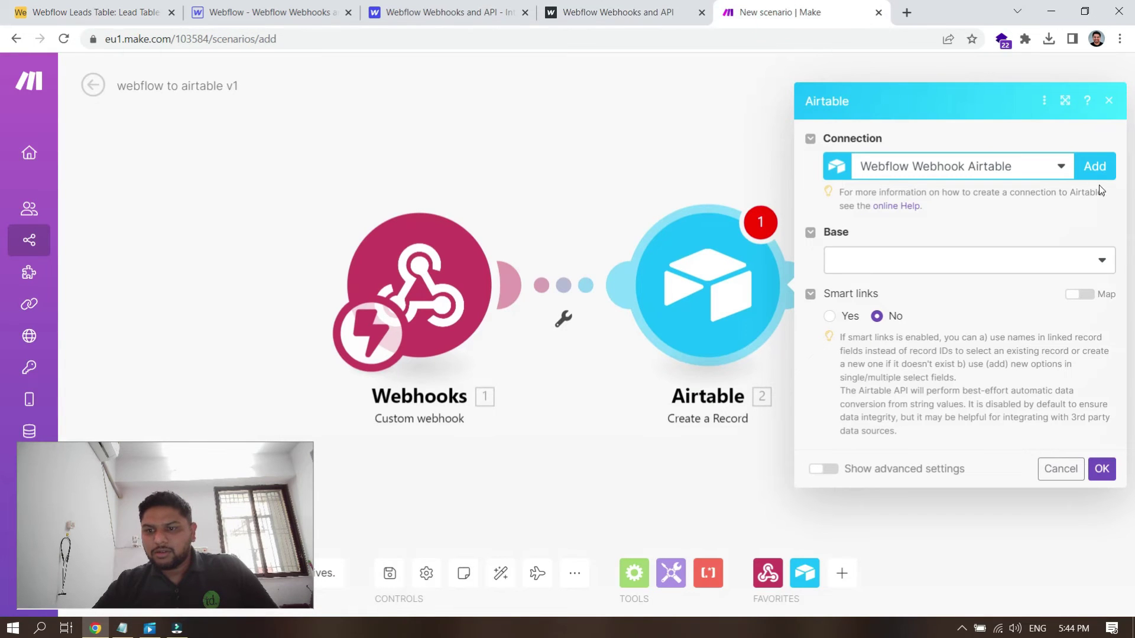
Step: Start a new Airtable connection of the Airtable OAuth type instead of Webflow Webhook Airtable
left_click(1064, 168)
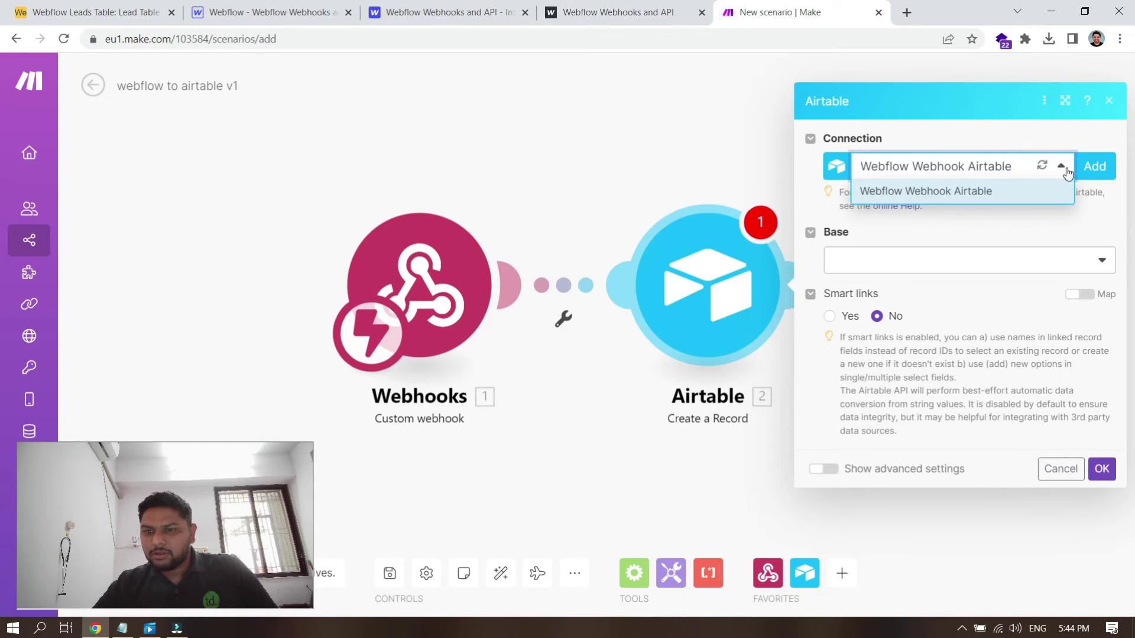
left_click(1032, 189)
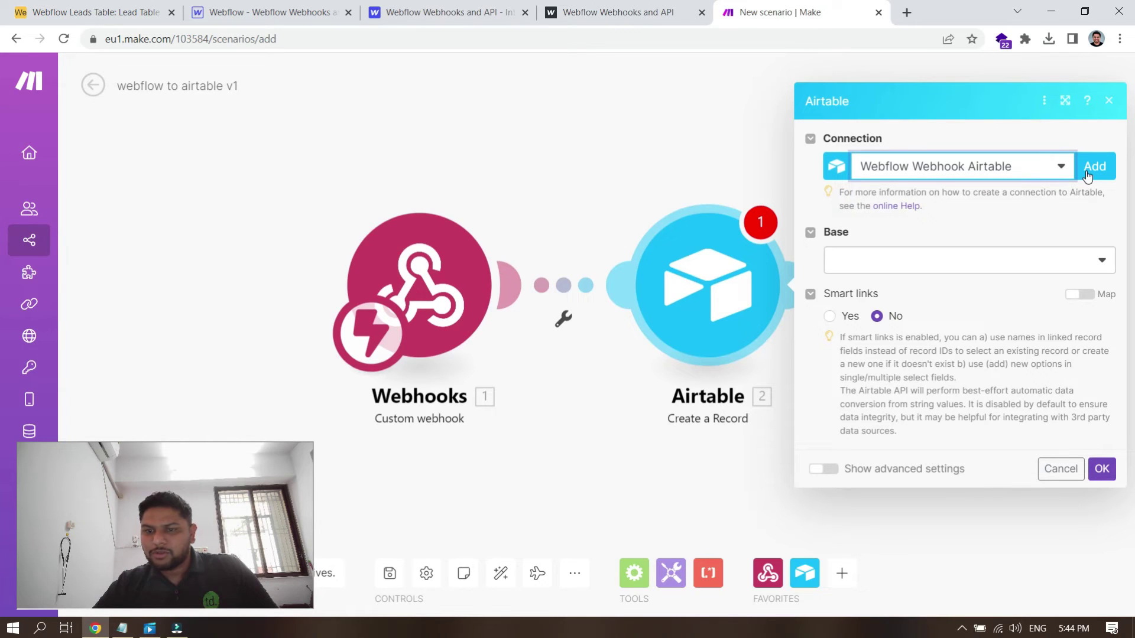
left_click(1, 5)
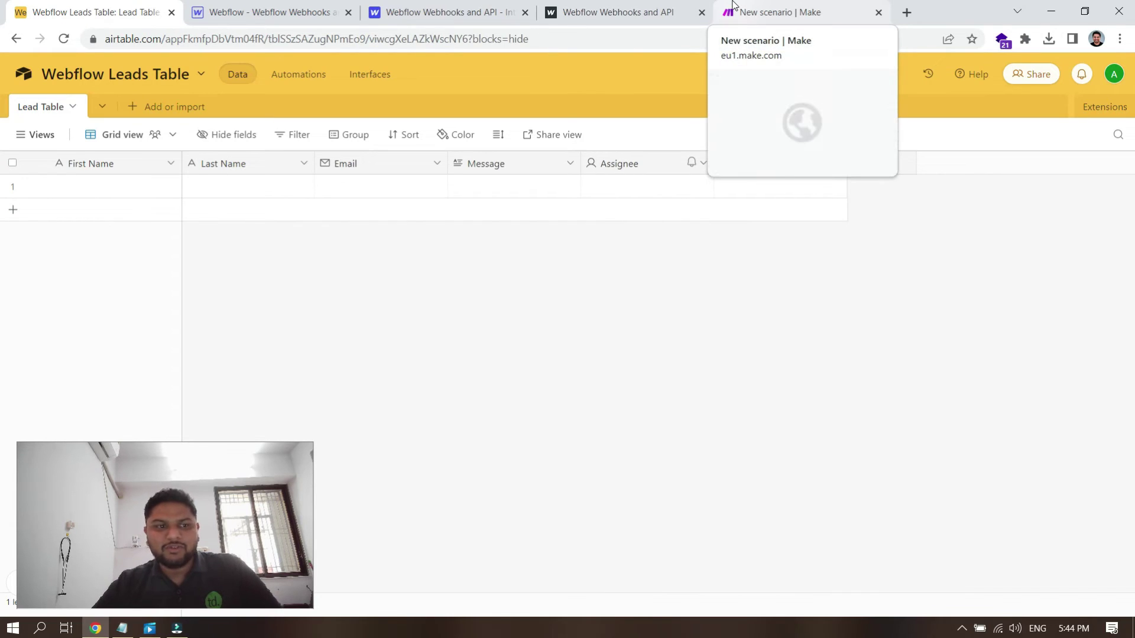
left_click(751, 9)
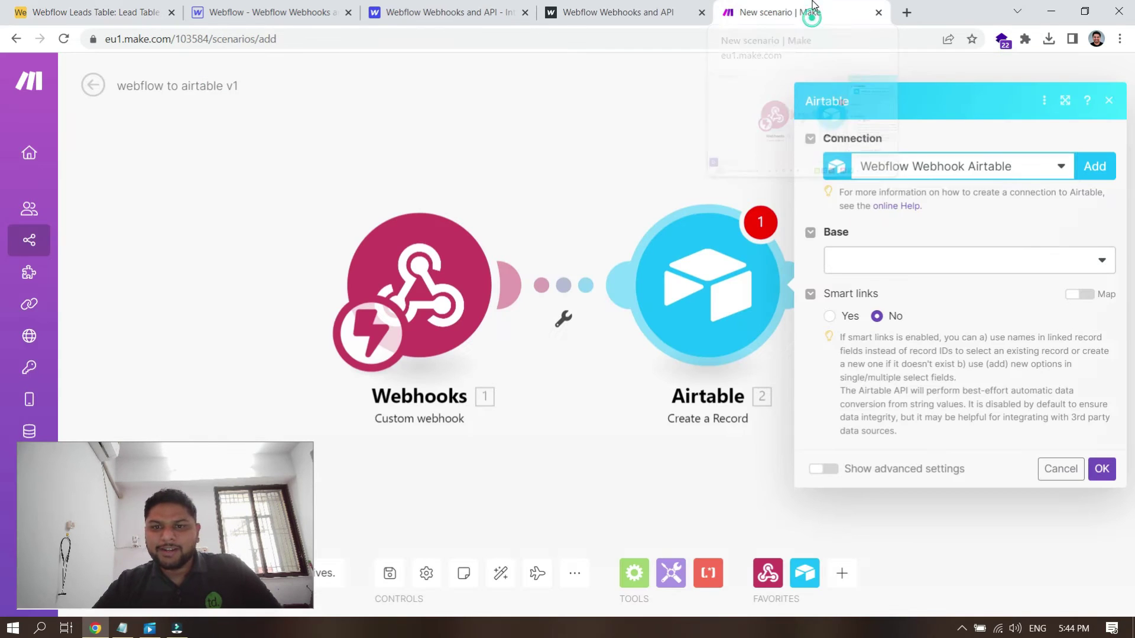
left_click(1096, 169)
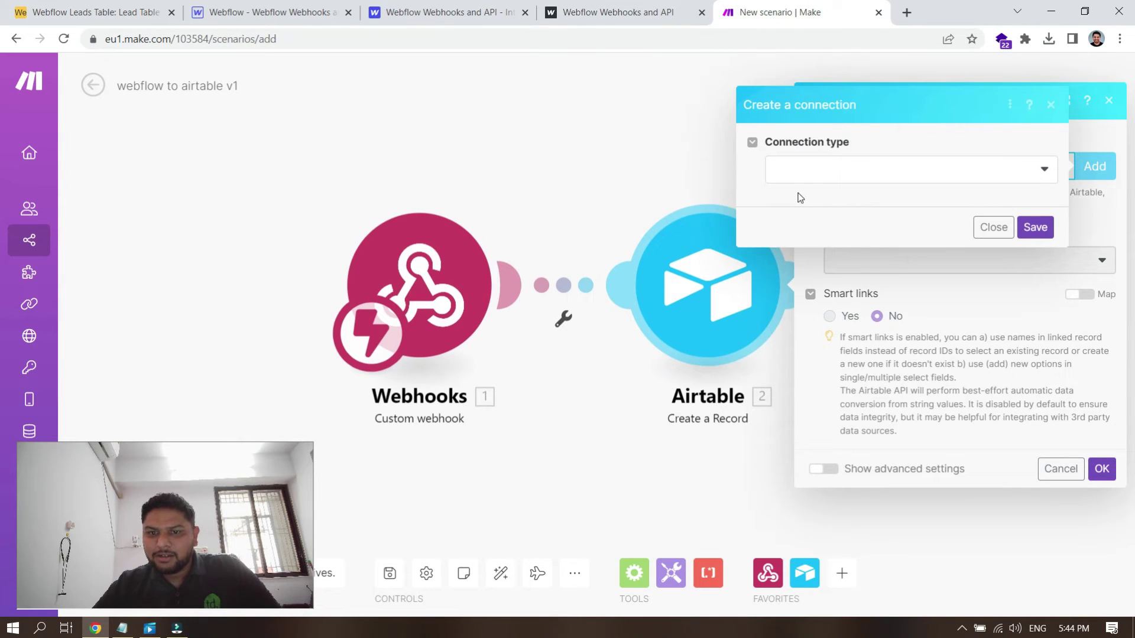
left_click(796, 171)
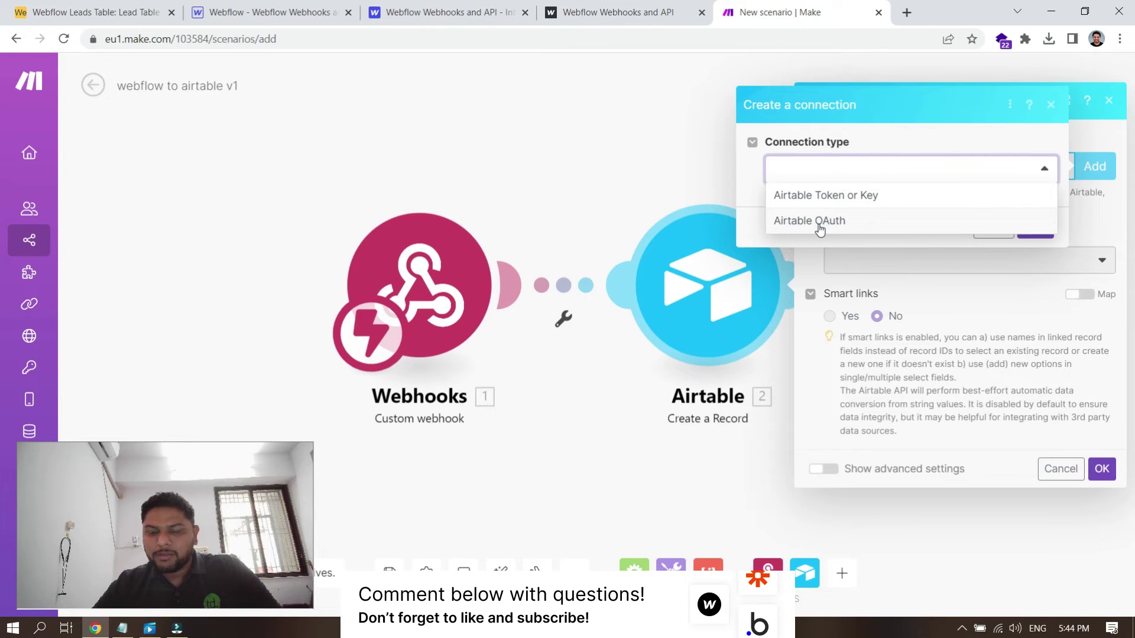
left_click(852, 223)
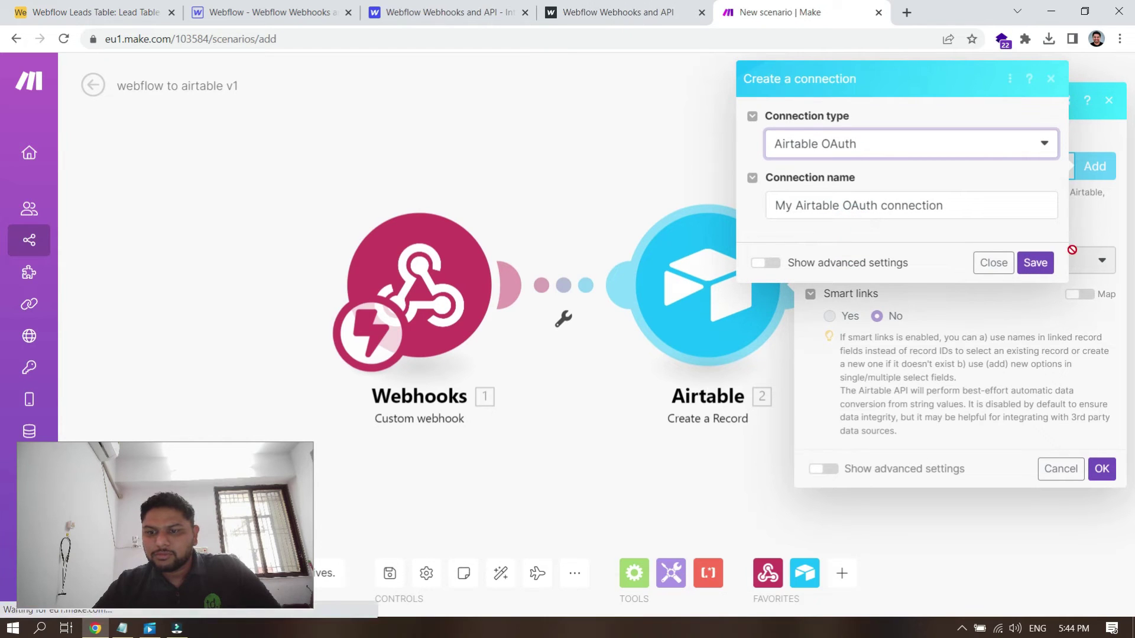
Step: Save the Airtable OAuth connection, then dismiss the failed authorization and its error dialog
left_click(1035, 263)
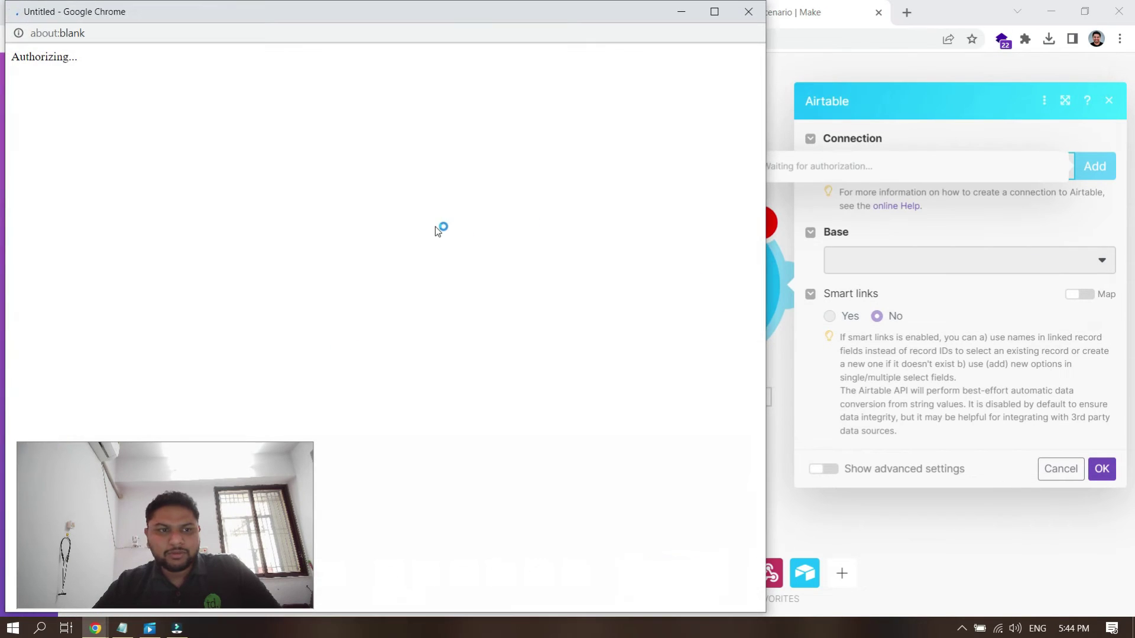
left_click(748, 11)
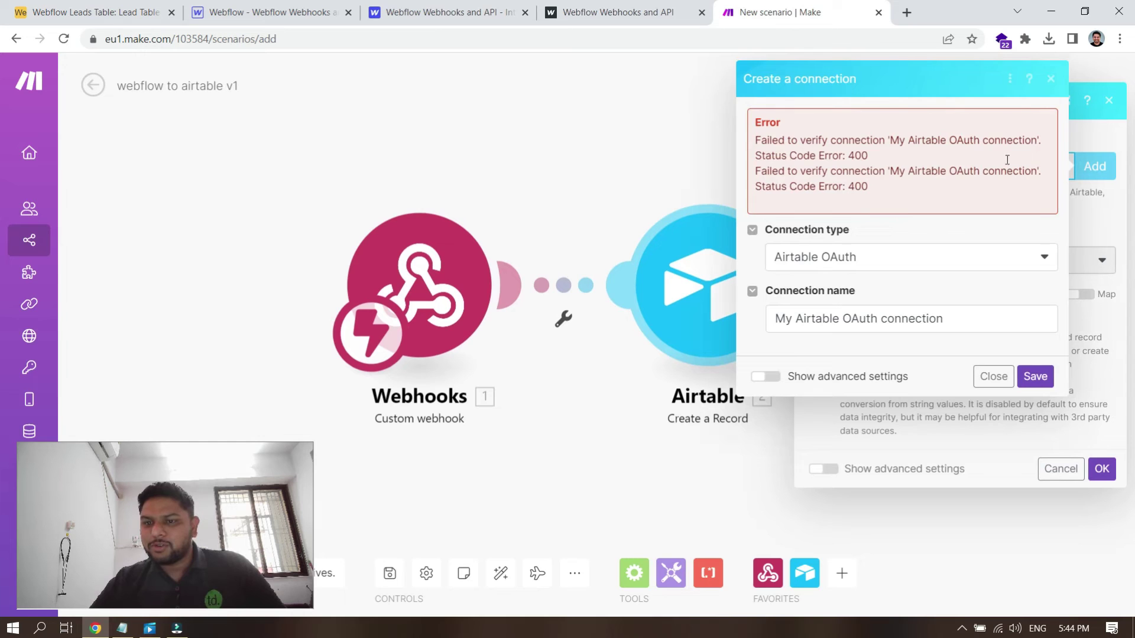
left_click(993, 376)
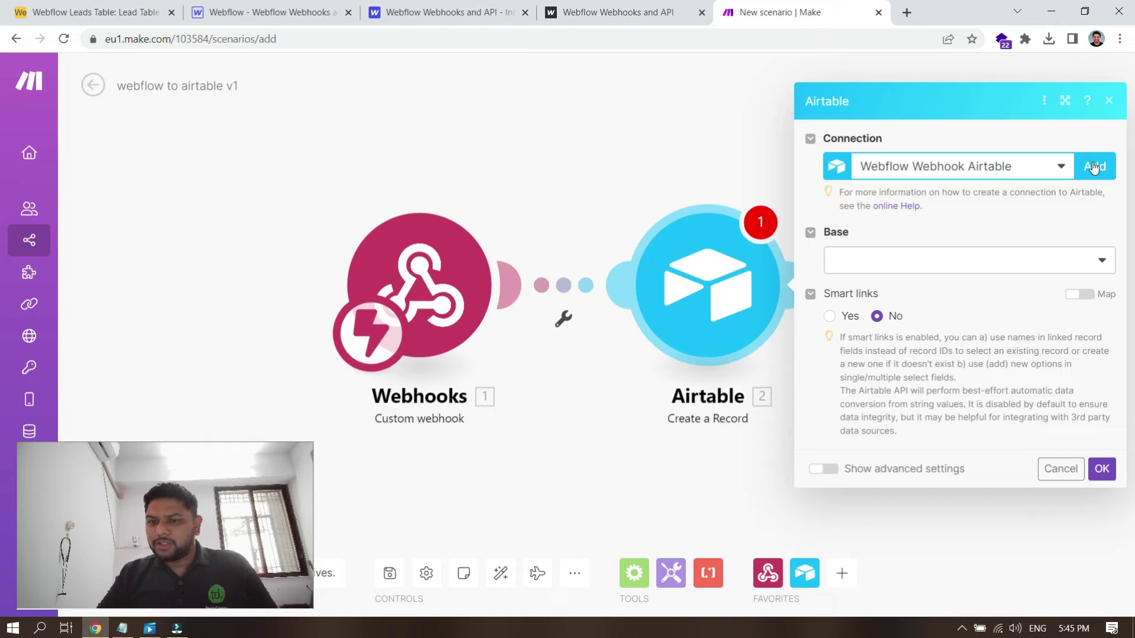
Step: Cancel the new Airtable connection, keeping the existing Webflow Webhook Airtable connection
left_click(1094, 168)
left_click(927, 169)
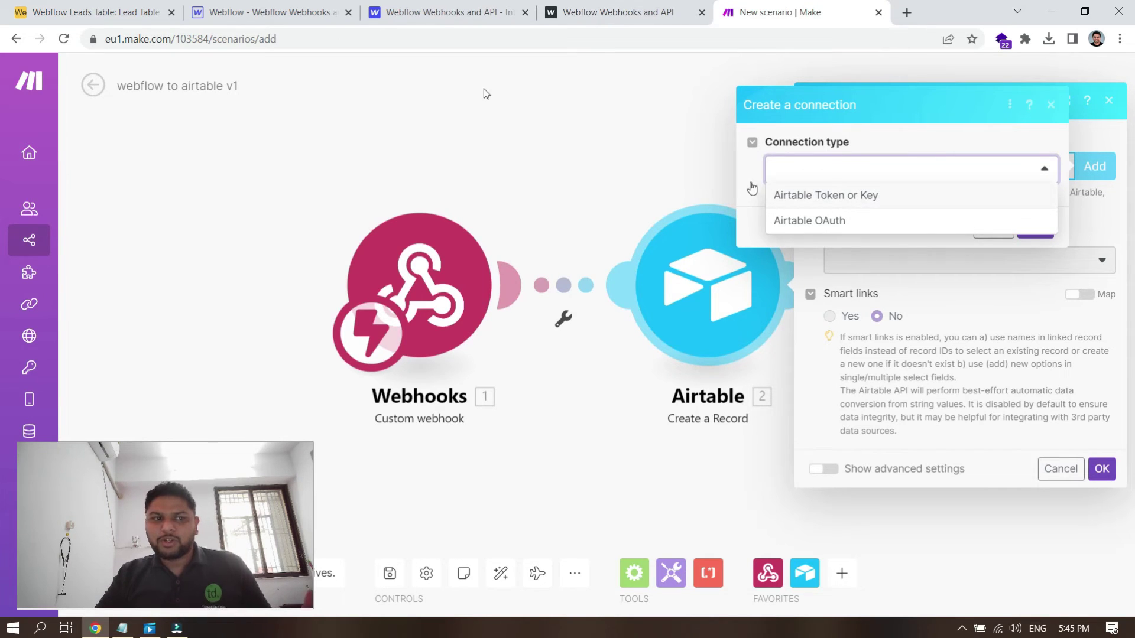
left_click(65, 12)
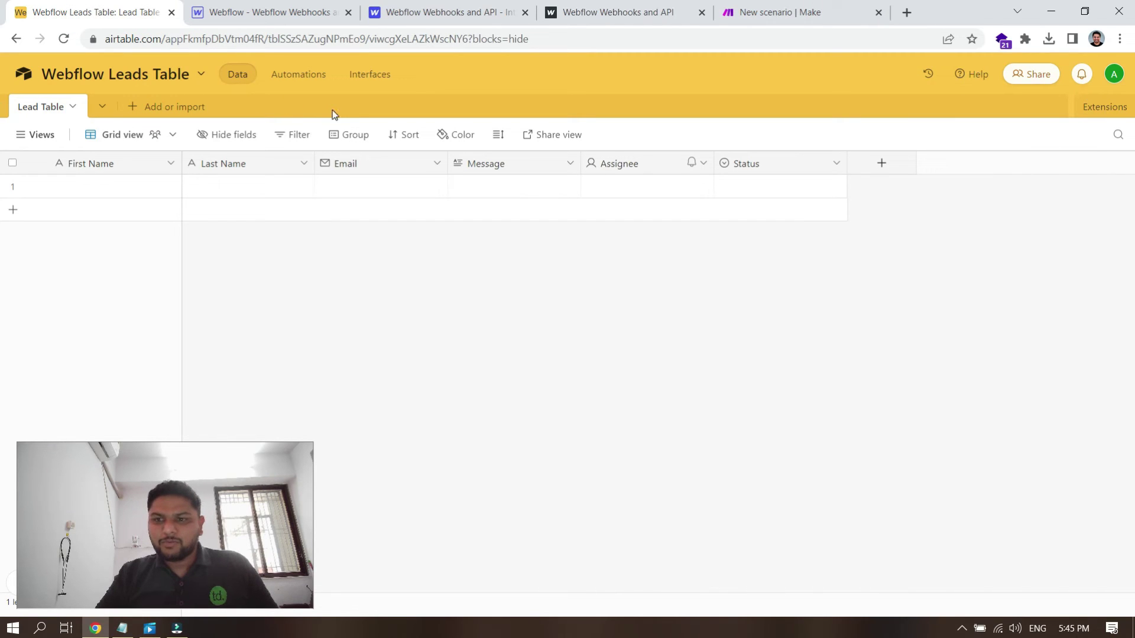
left_click(738, 7)
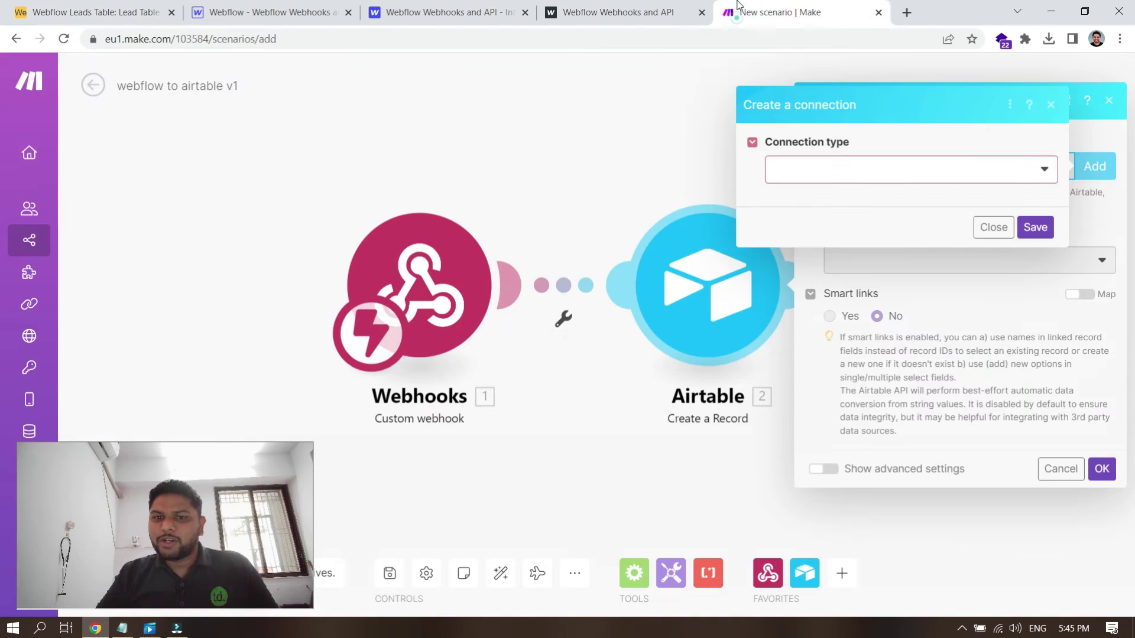
left_click(994, 227)
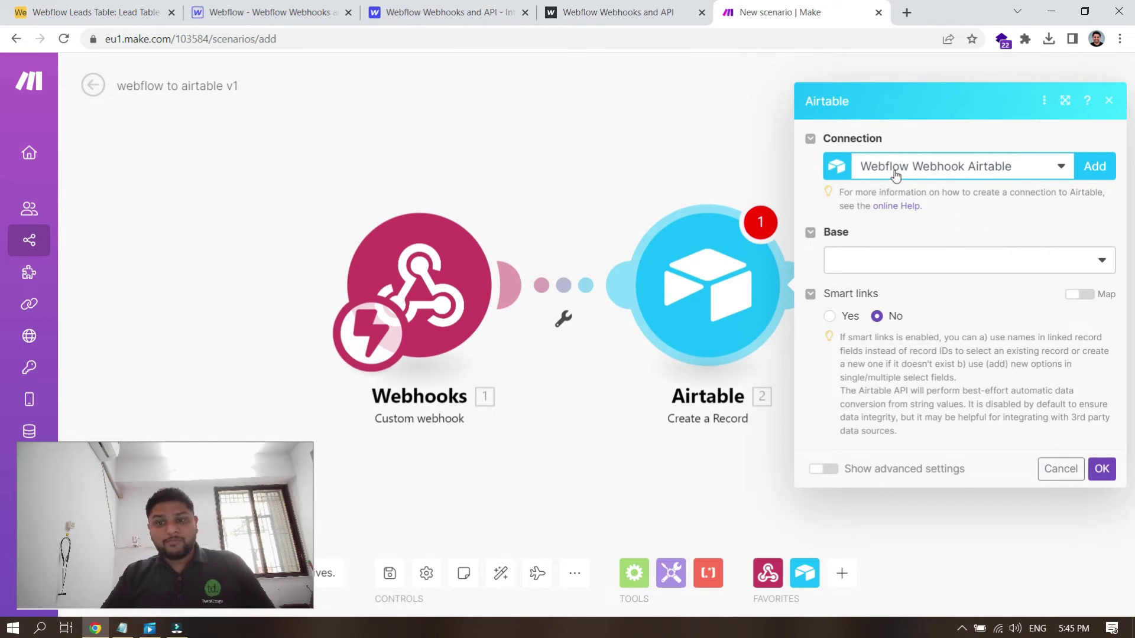
Step: Set the module's base to Webflow Leads Table, searching 'le' in the Base list
left_click(908, 263)
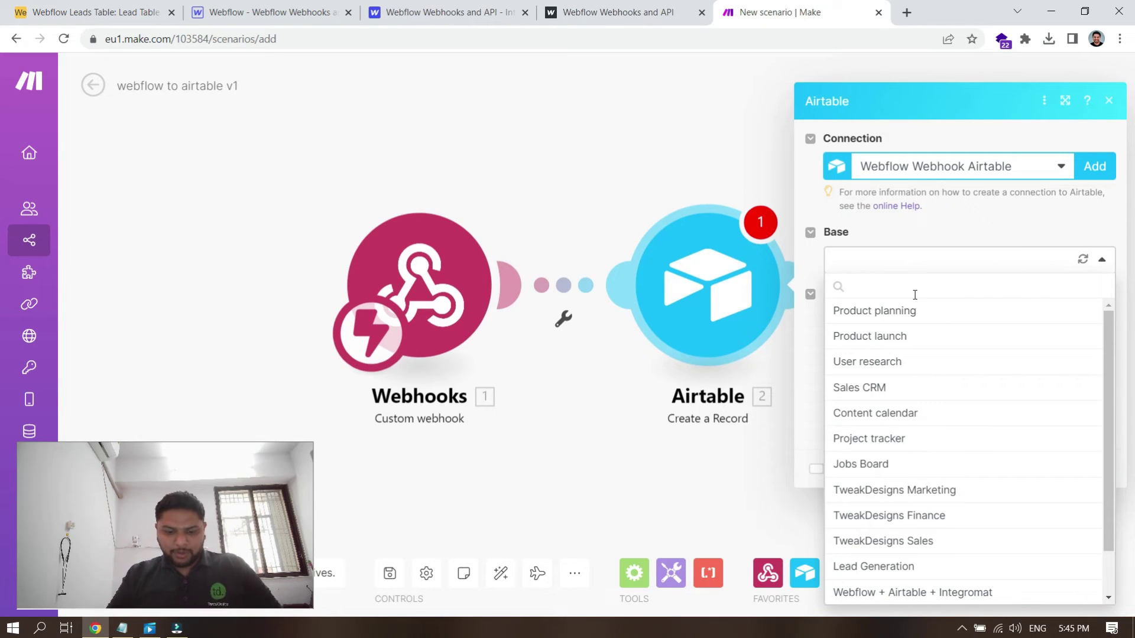
type("le")
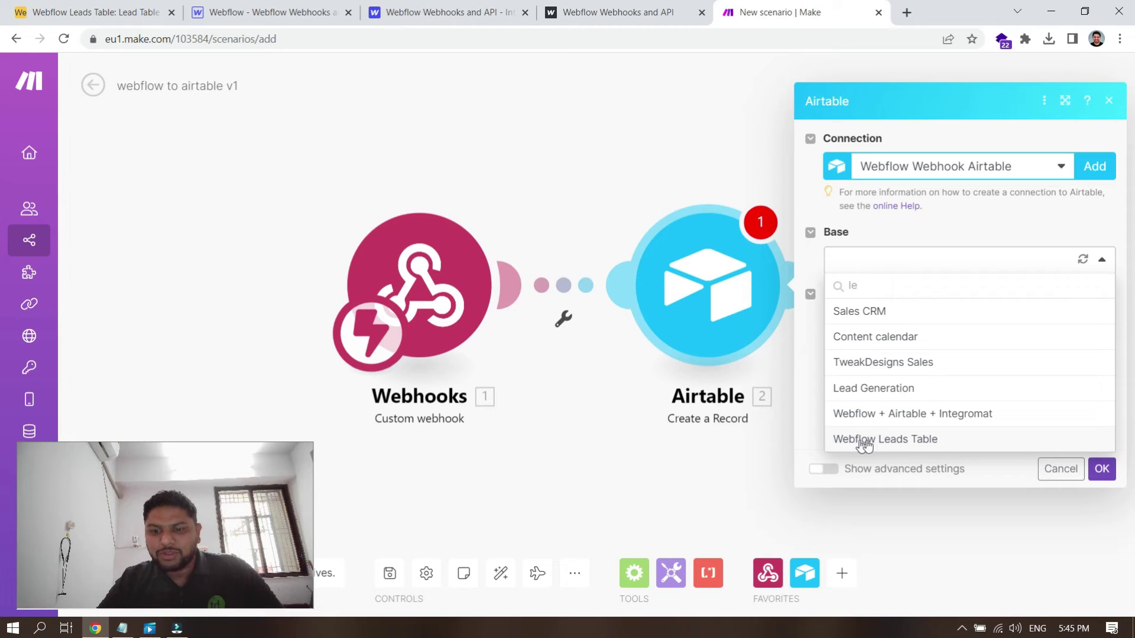
left_click(897, 440)
left_click(123, 7)
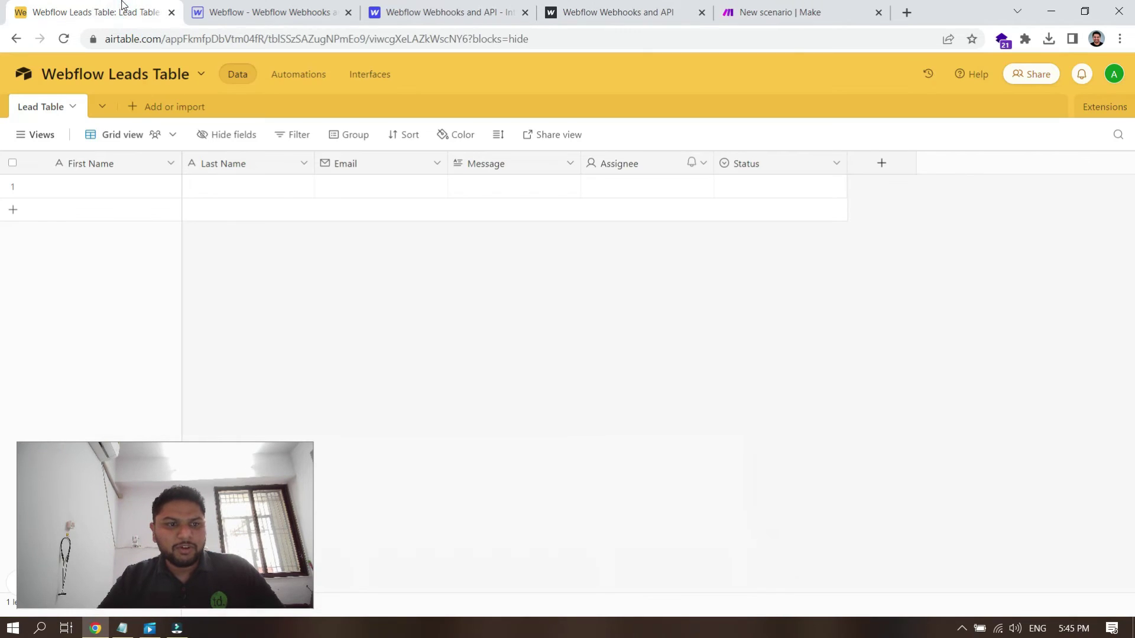
left_click(819, 9)
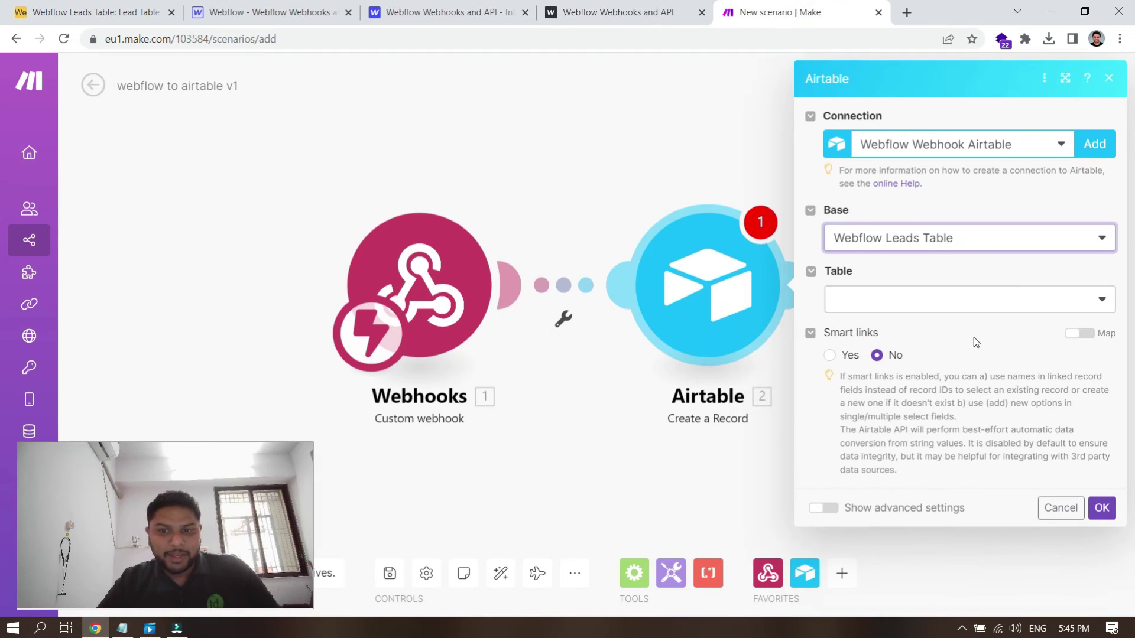
Step: Set the Airtable module's table to Lead Table
left_click(95, 12)
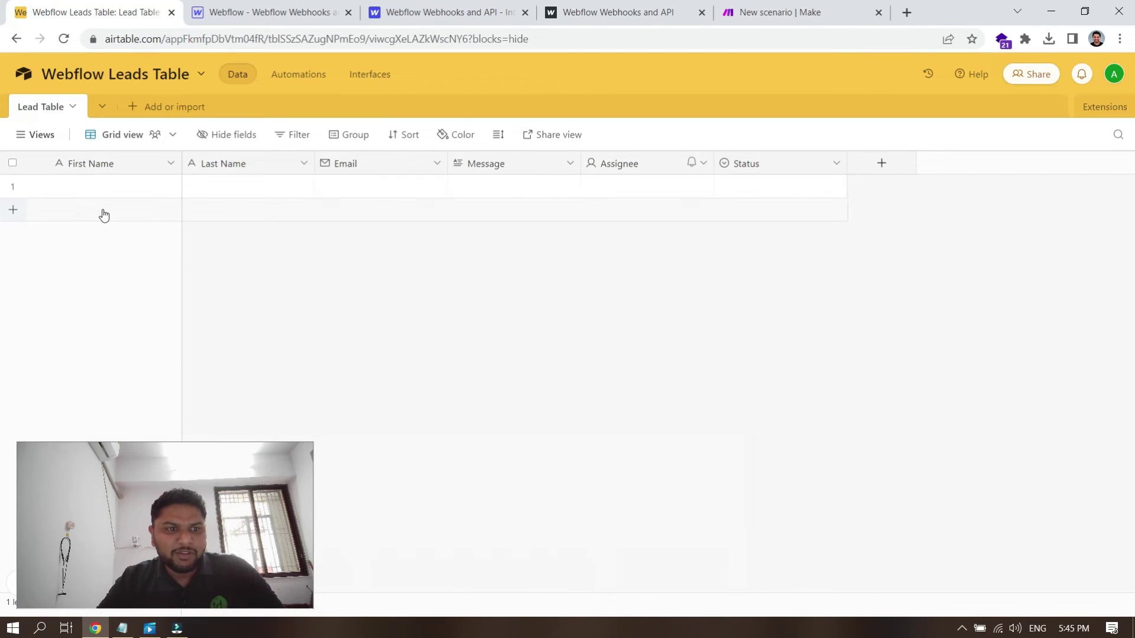
left_click(768, 12)
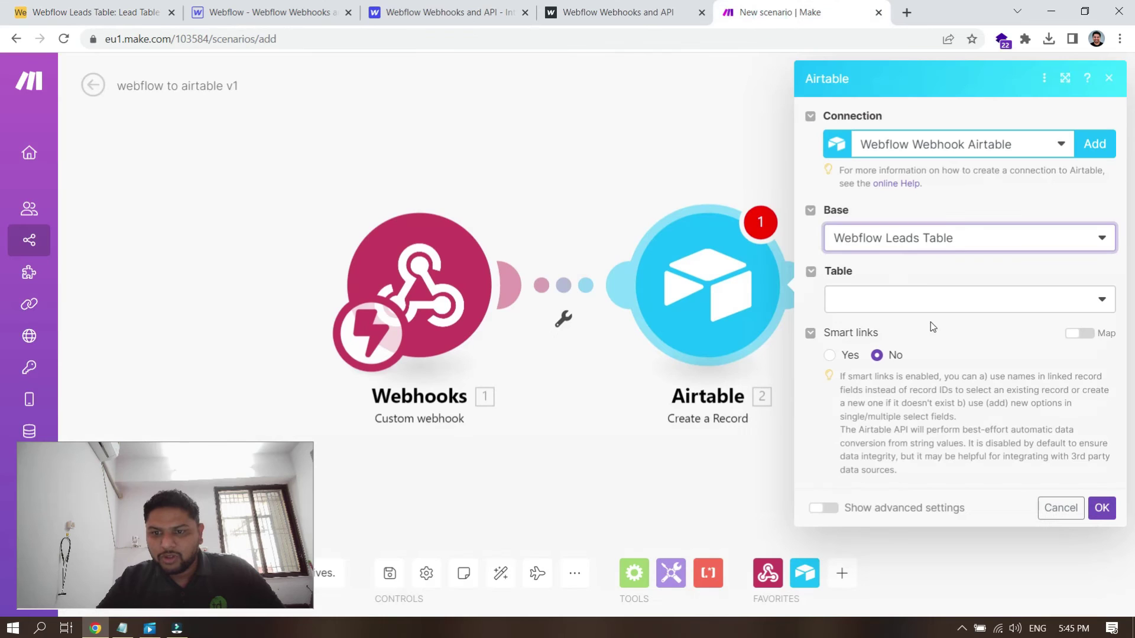
left_click(914, 302)
left_click(885, 330)
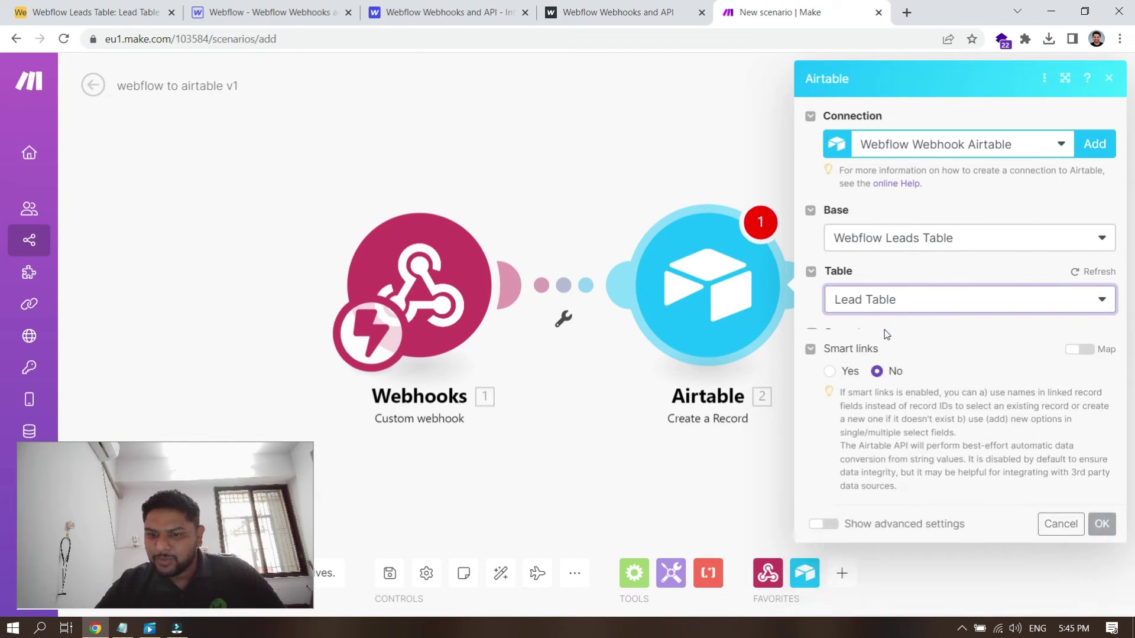
Step: Bring up the webhook data items for mapping into the First Name record field
scroll(953, 351, "down", 1)
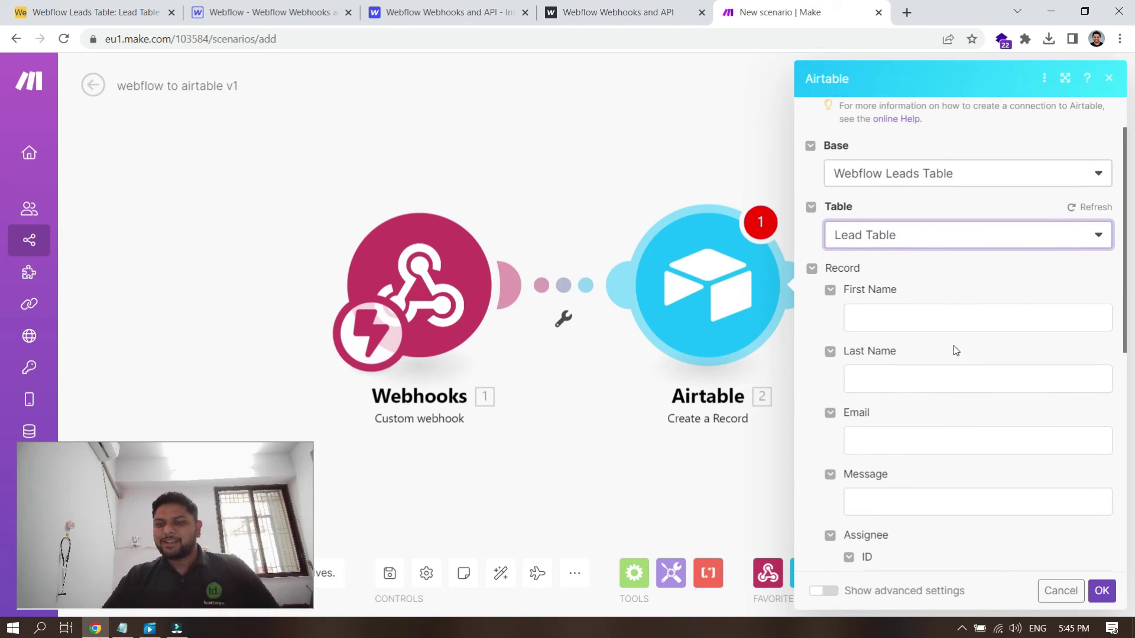
scroll(953, 350, "down", 1)
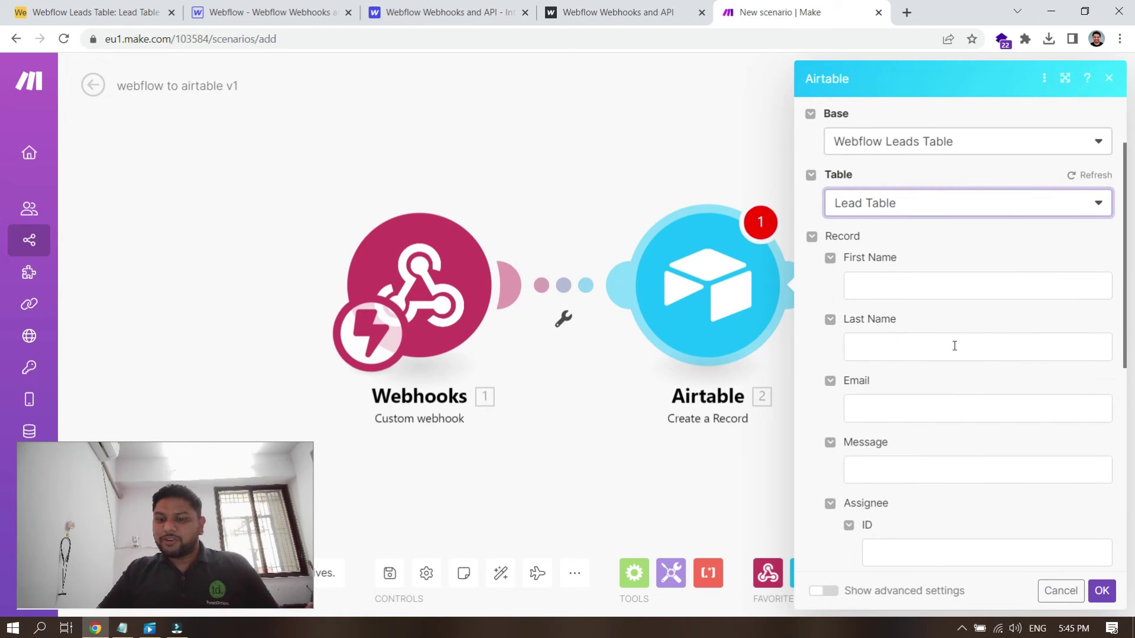
scroll(955, 345, "down", 1)
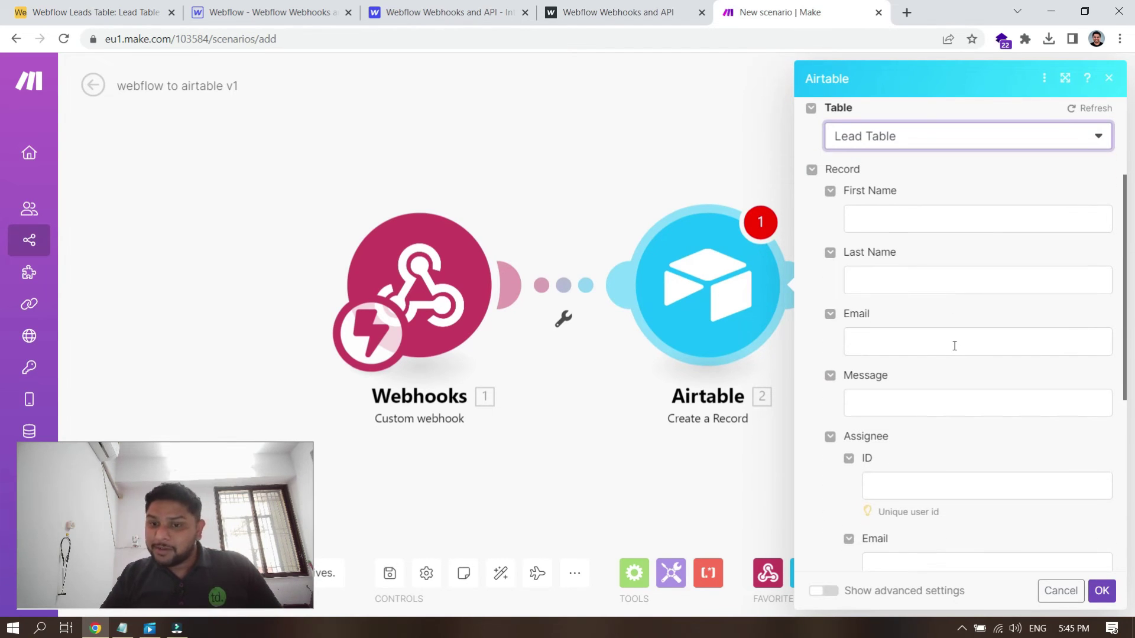
left_click(897, 219)
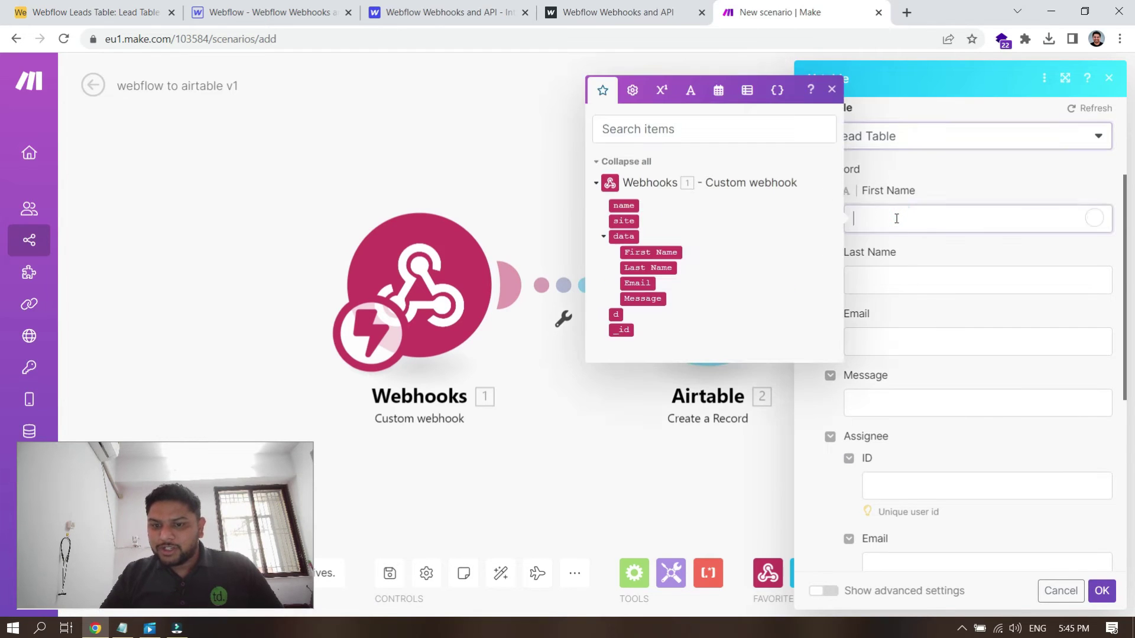
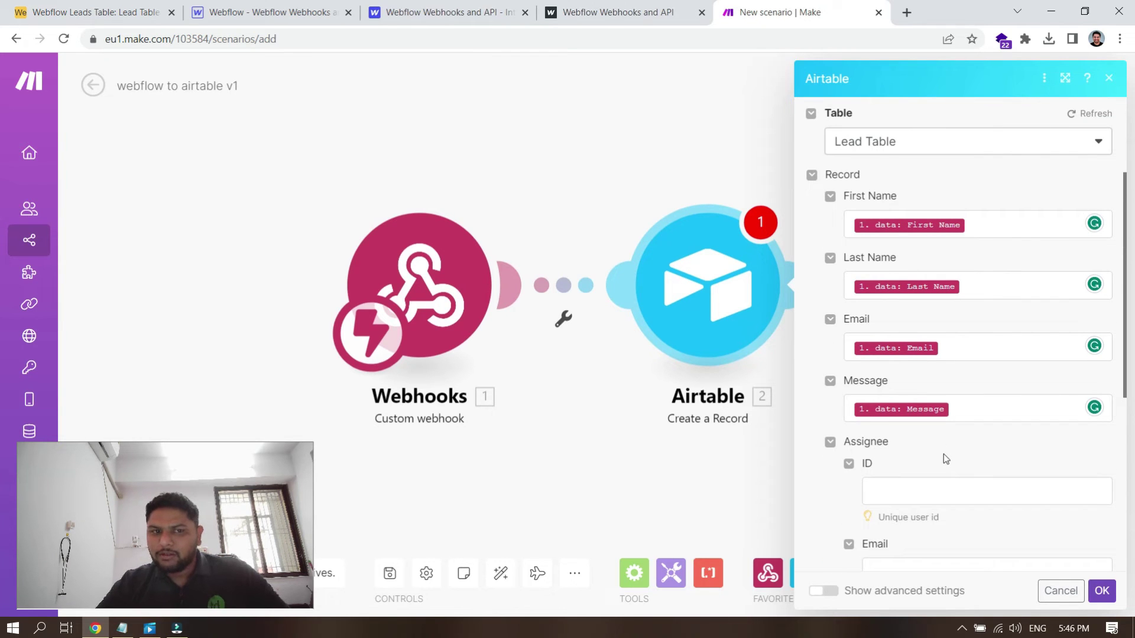
Step: Compare the Webflow form fields with the Airtable module's record mapping, then confirm the module settings with OK
left_click(290, 4)
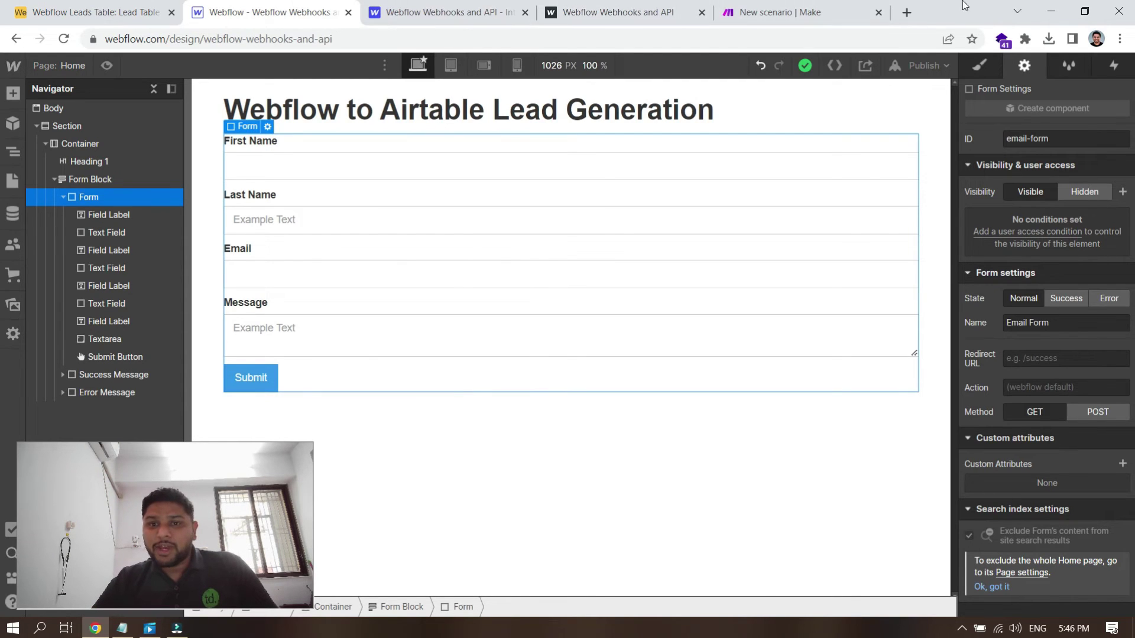
left_click(774, 11)
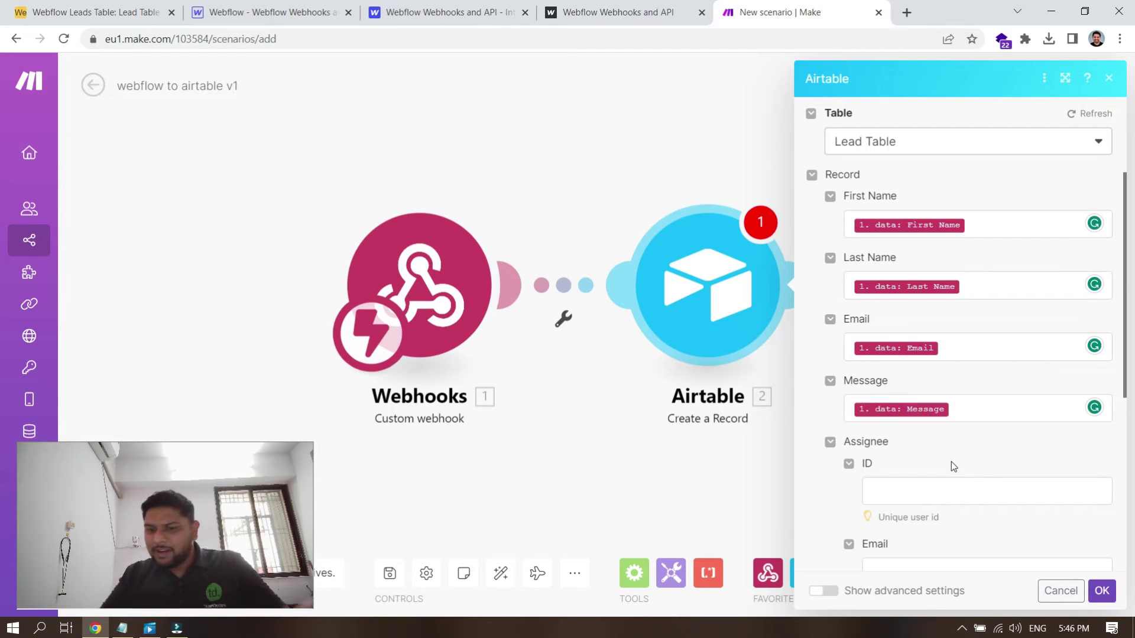
scroll(951, 463, "down", 5)
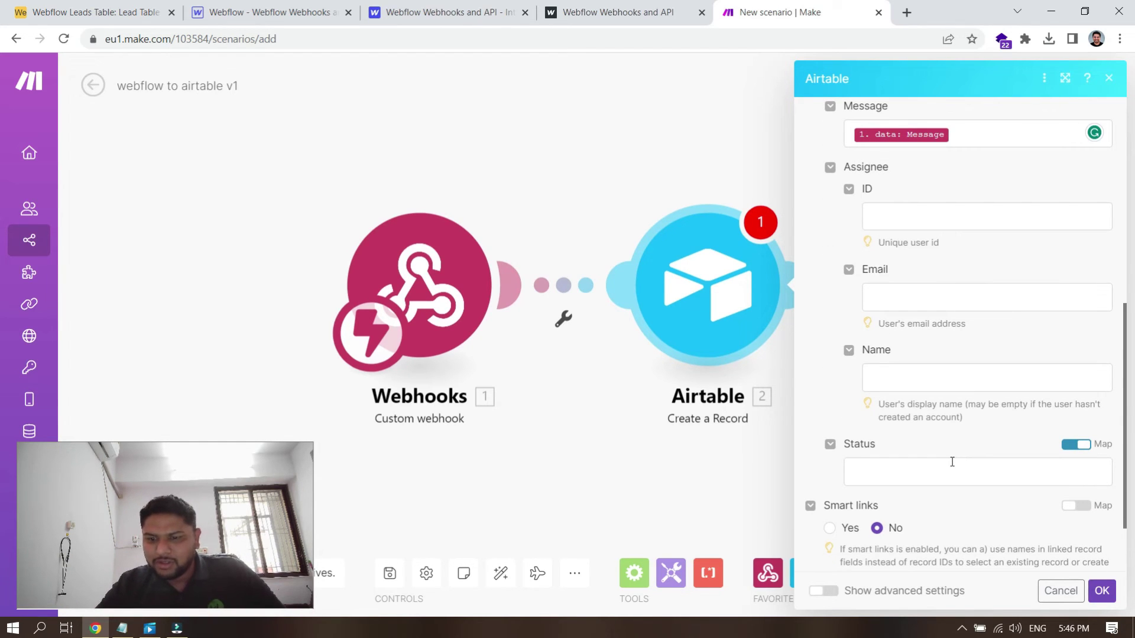
scroll(927, 446, "down", 1)
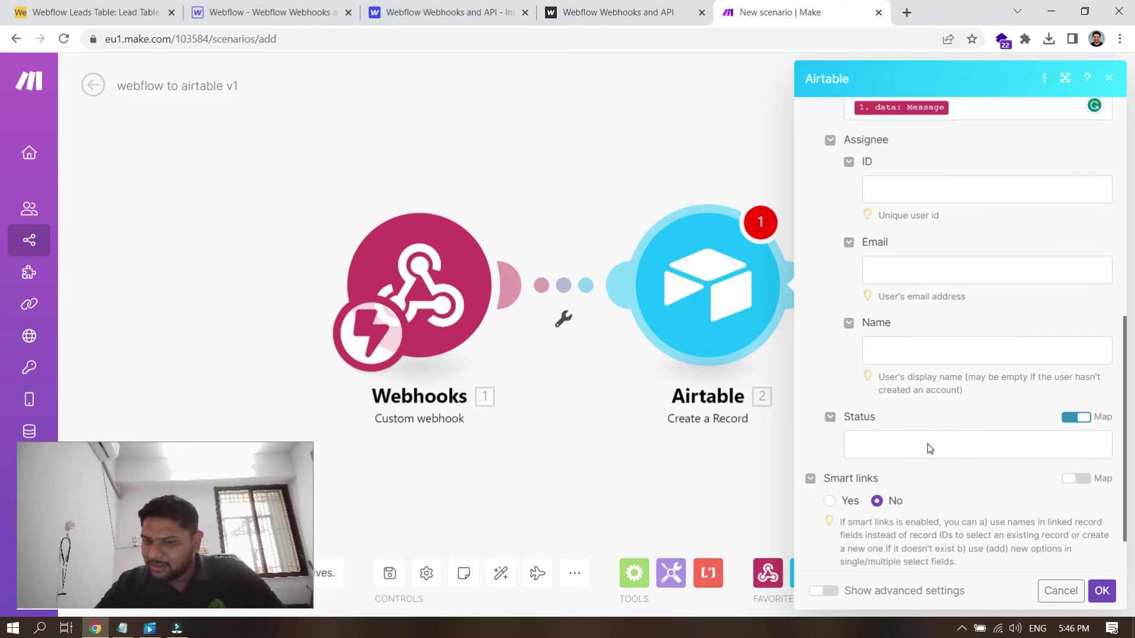
scroll(928, 445, "down", 2)
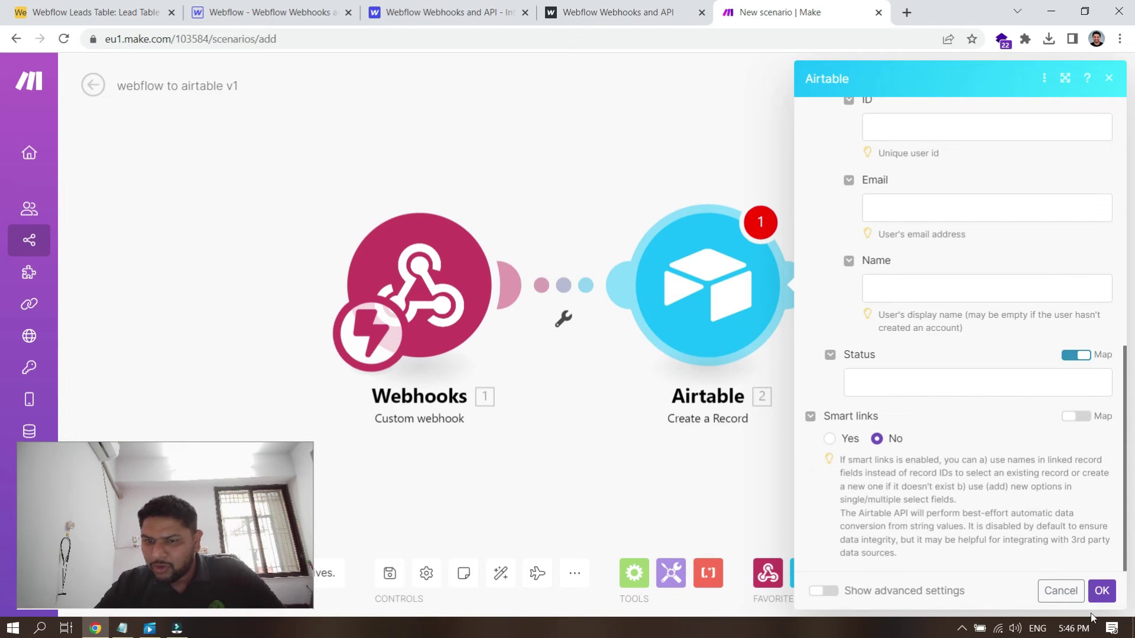
scroll(1001, 474, "up", 8)
scroll(1002, 473, "down", 3)
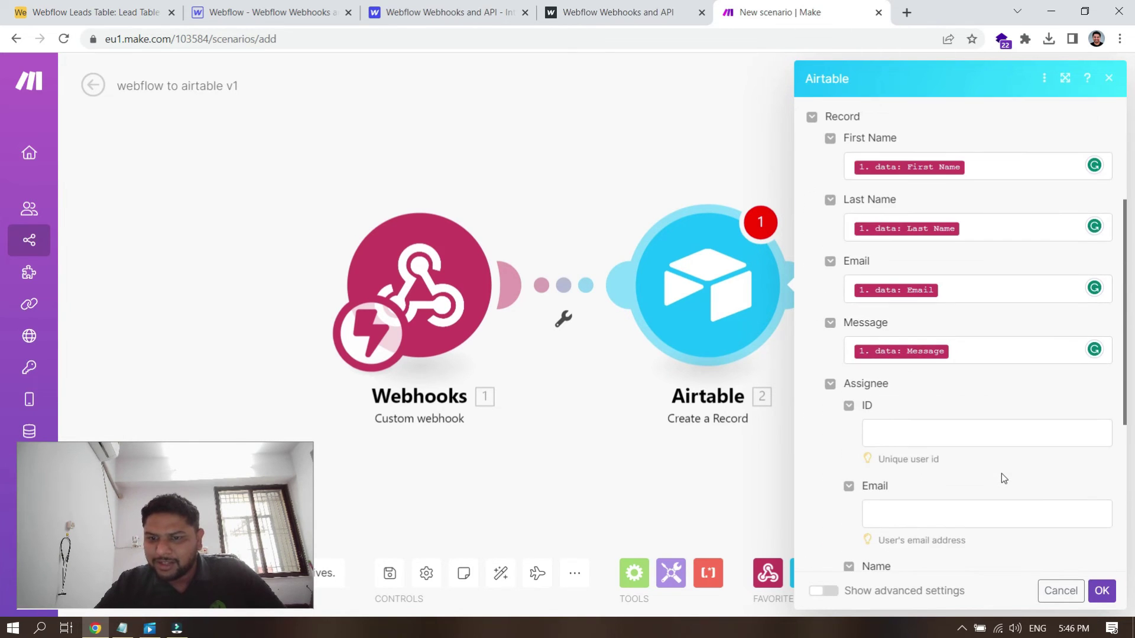
scroll(1001, 473, "down", 5)
left_click(1104, 591)
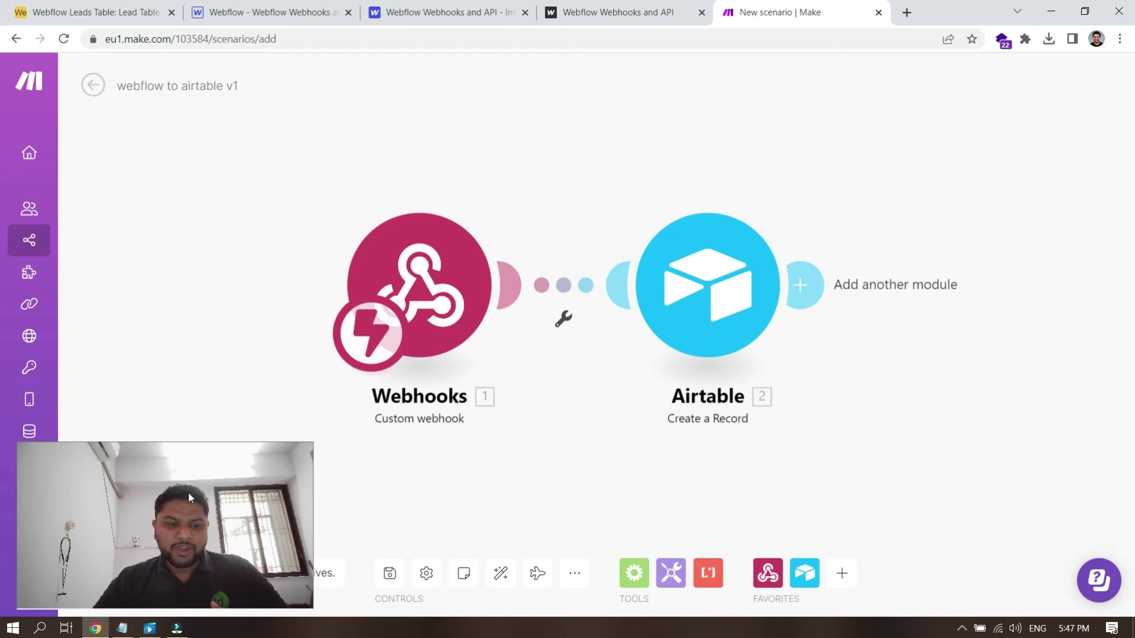
Step: Run the scenario once so the webhook waits for data, and reload the live Webflow form page
left_click_drag(793, 430, 989, 434)
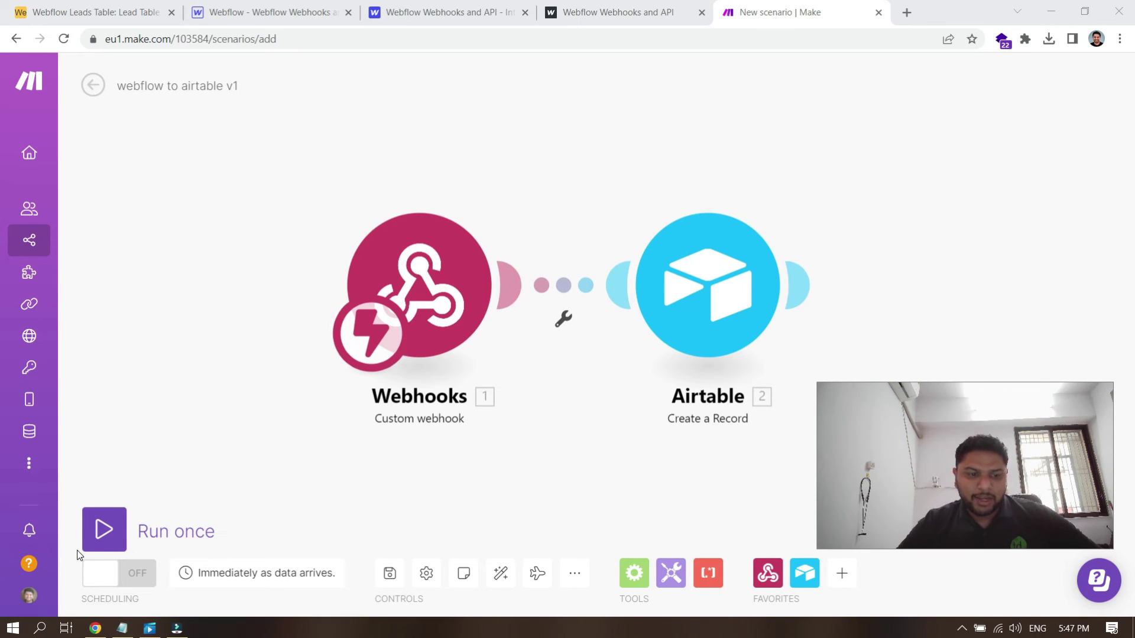
left_click(104, 531)
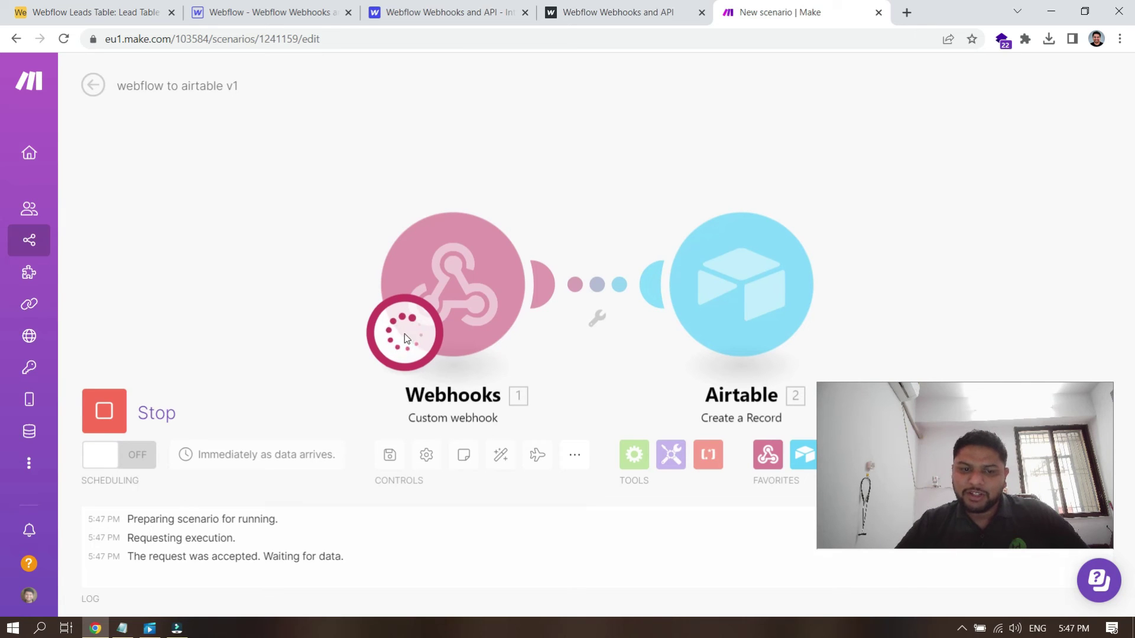
left_click(420, 9)
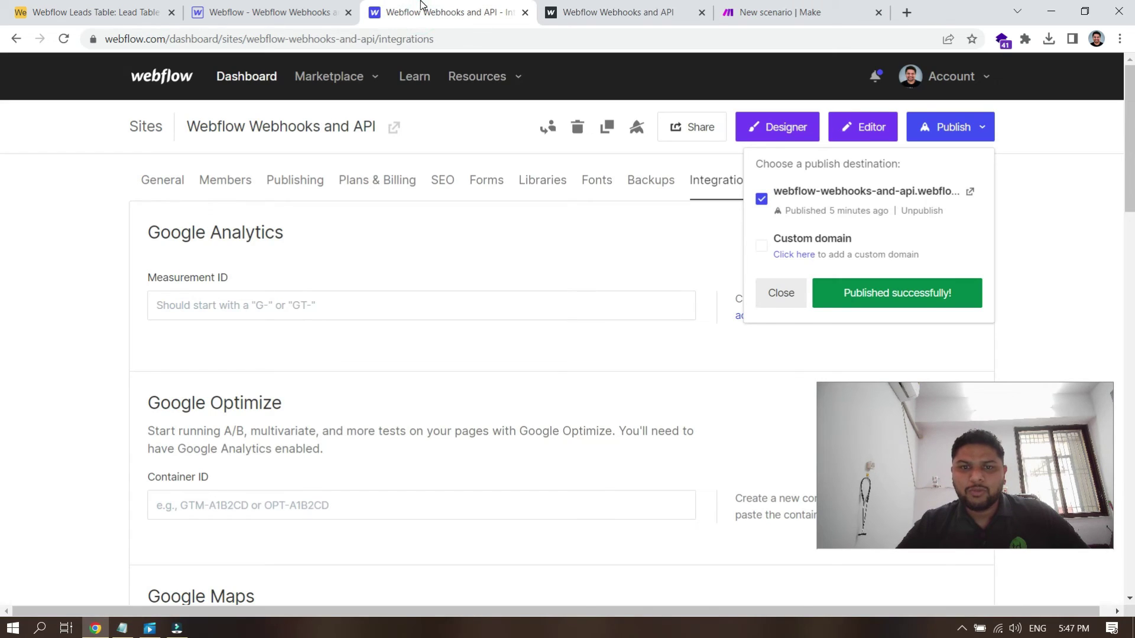
left_click(612, 13)
left_click(64, 39)
left_click(777, 6)
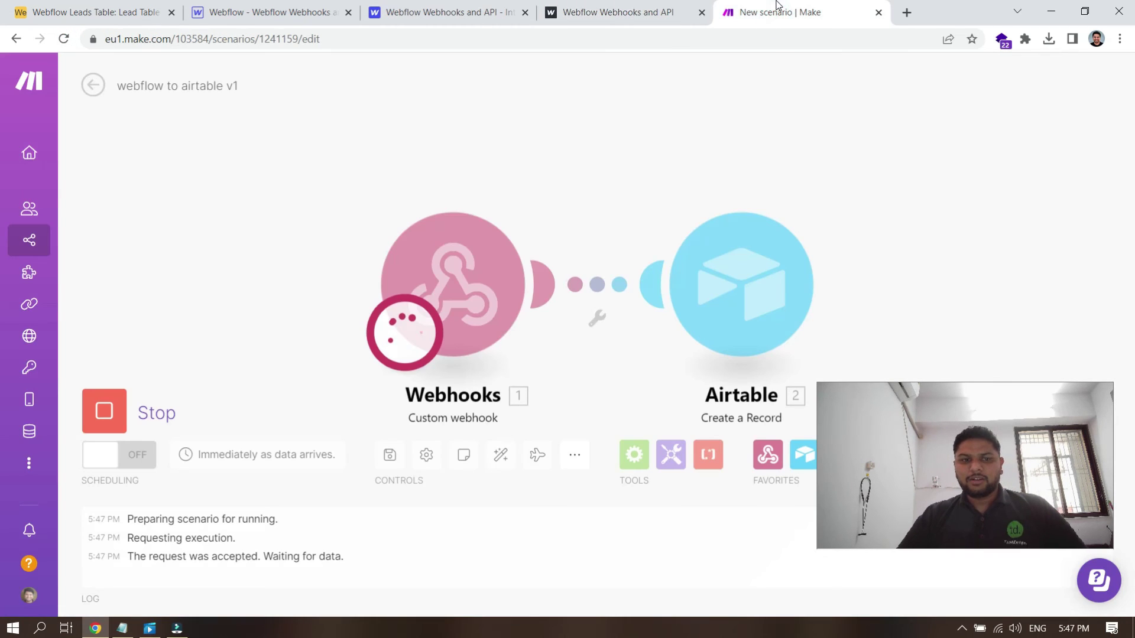
Step: Fill in the lead form with the lead's name, e-mail and a message about sending data into Airtable
left_click(613, 12)
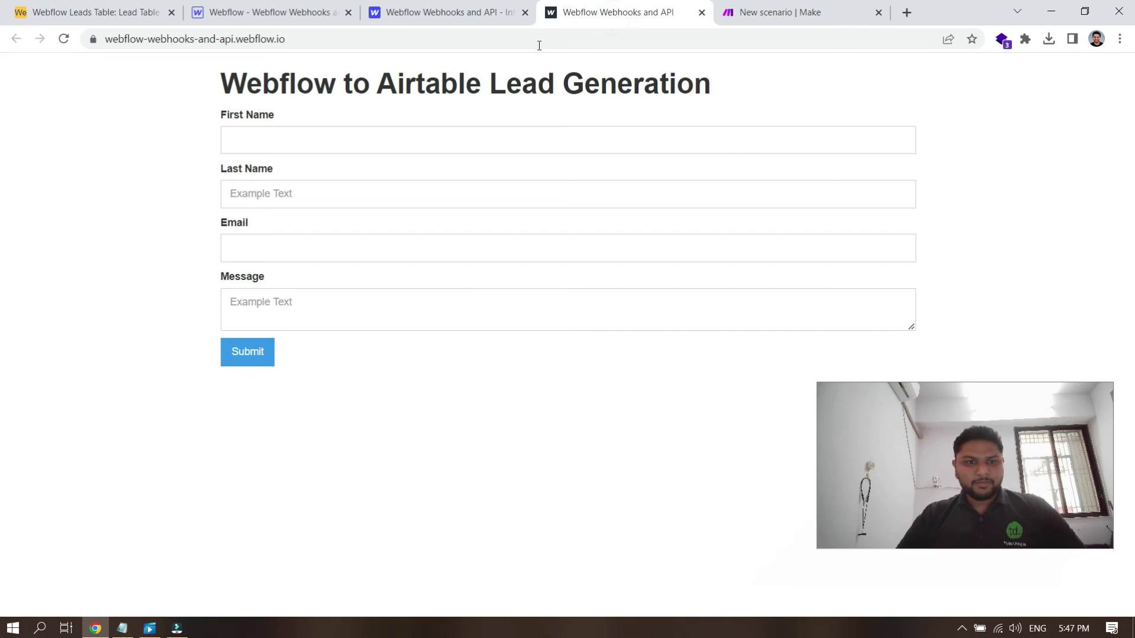
left_click(284, 144)
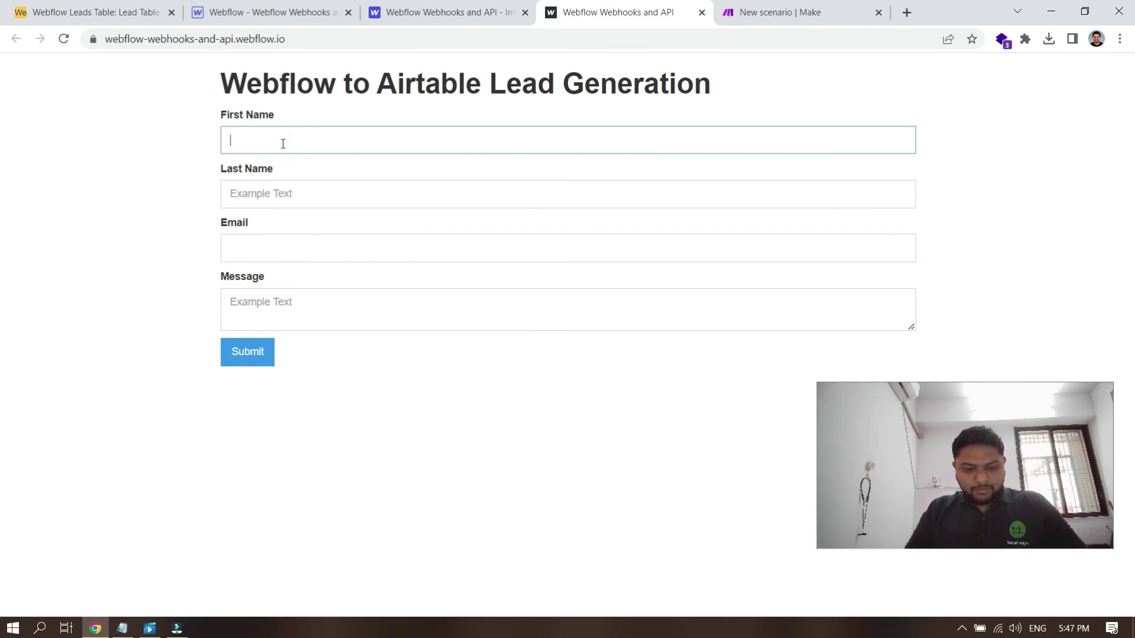
key("Tab")
type("Chavada")
key("Tab")
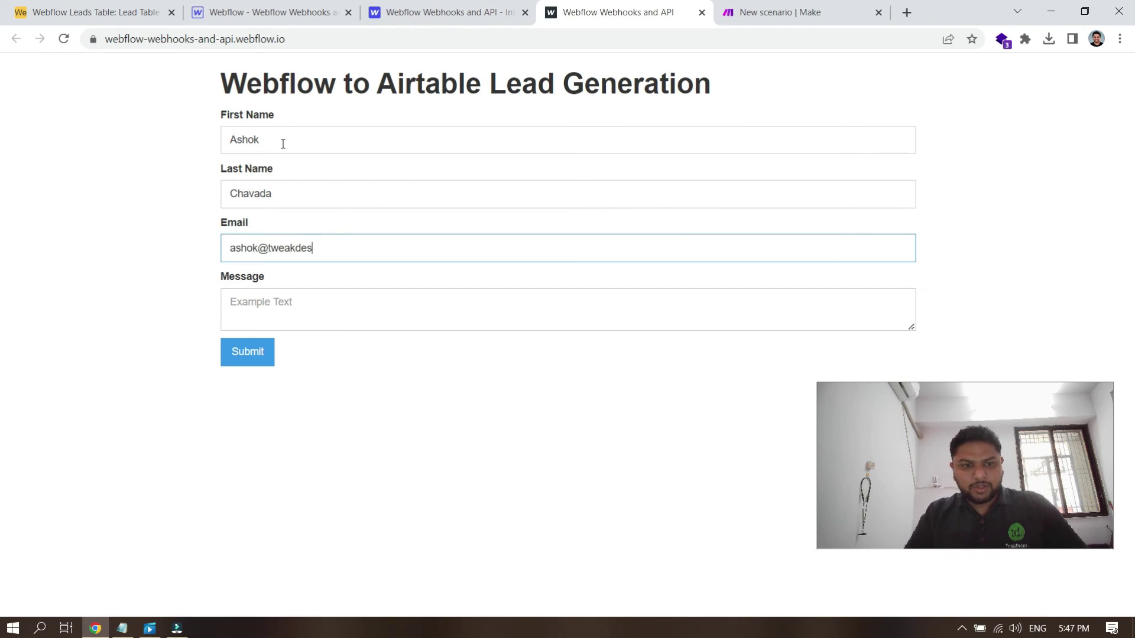
key("Tab")
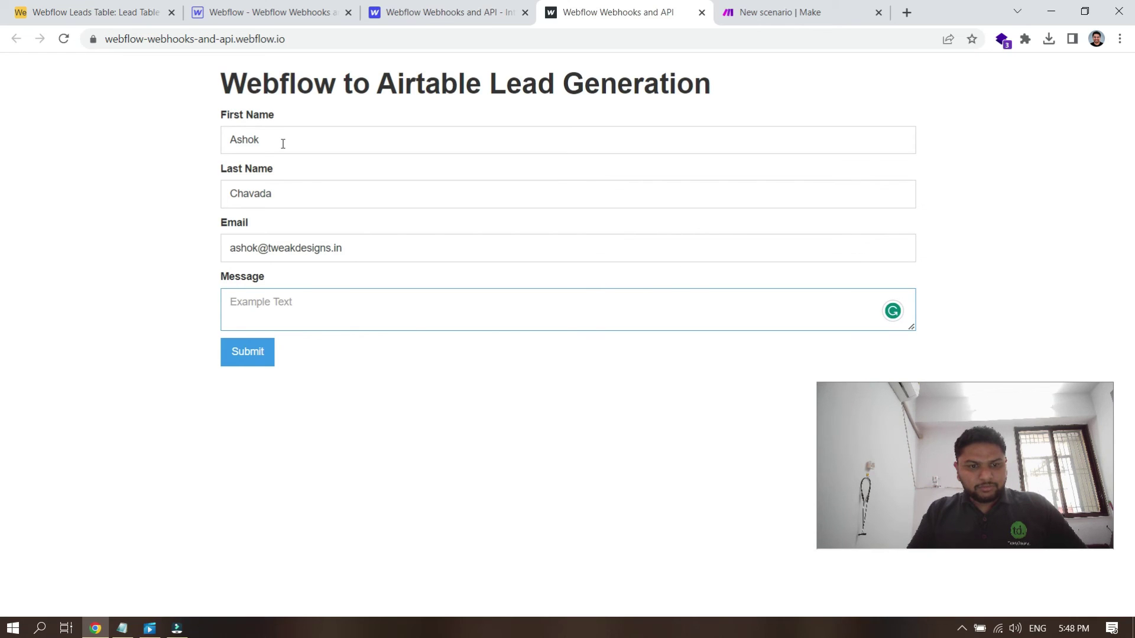
type("Data")
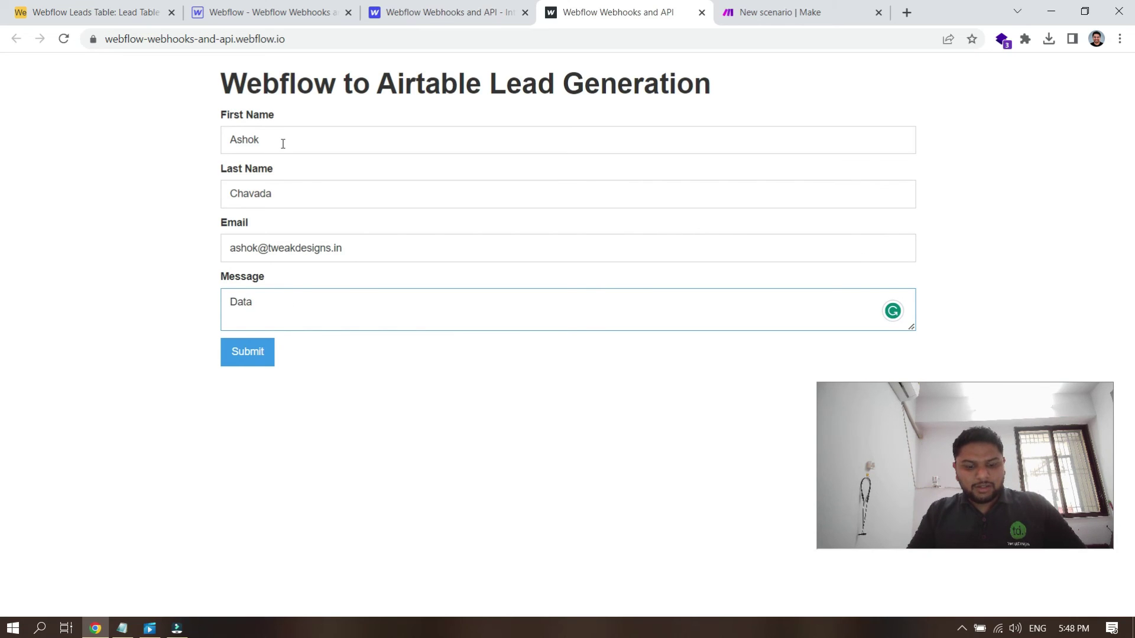
key("ctrl+a")
type("Sending data")
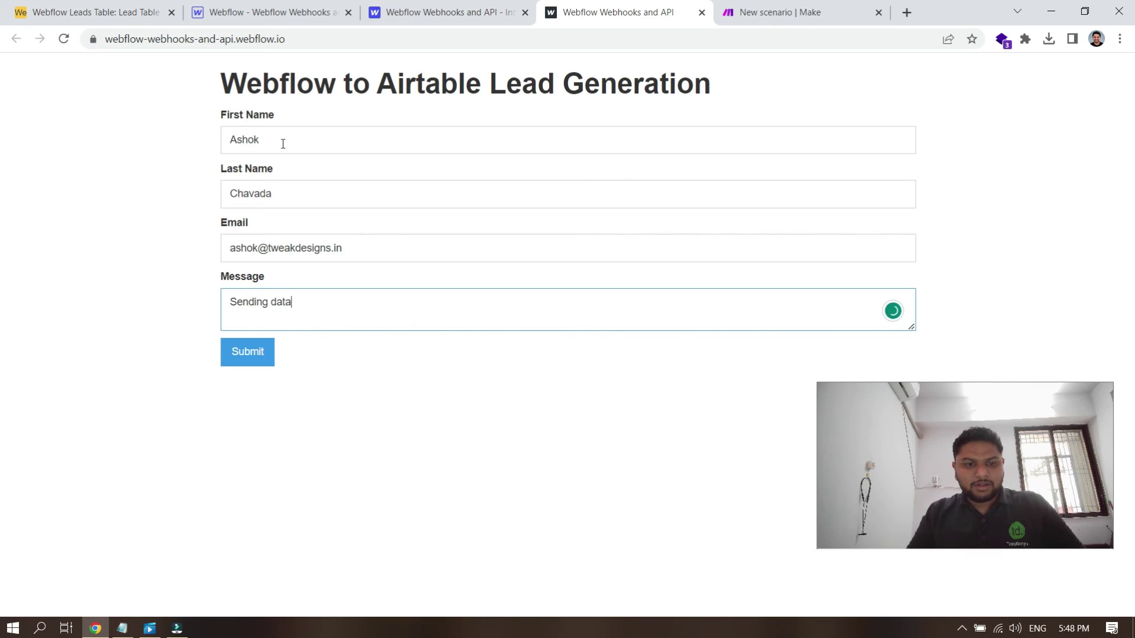
type(" into Airtable.")
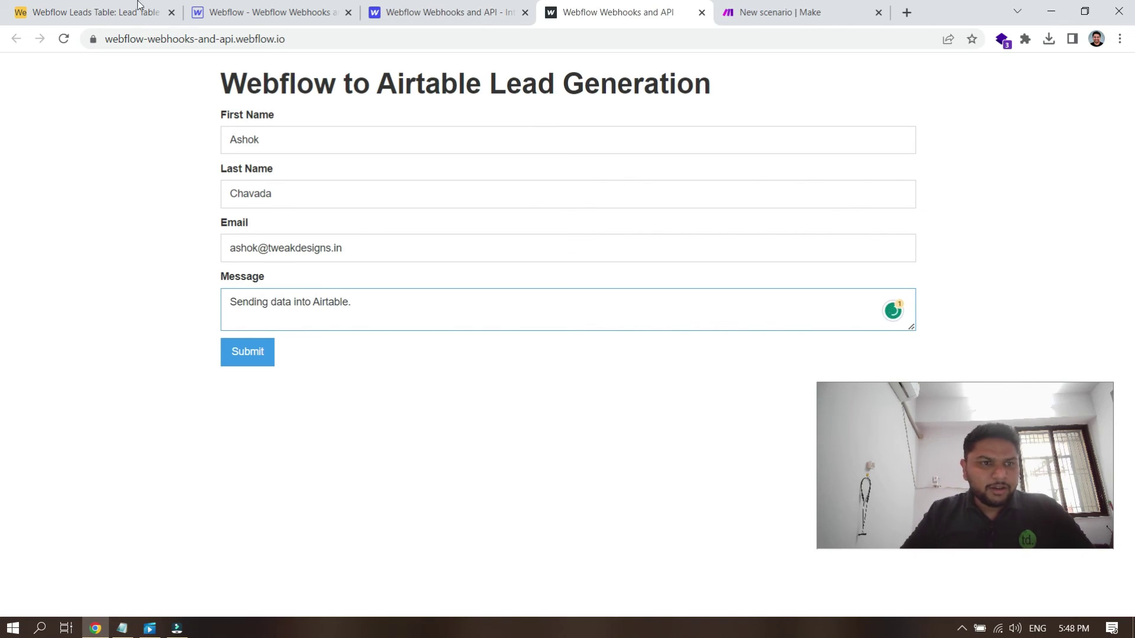
Step: Check that the Lead Table has no new record yet, then submit the test lead form
left_click(138, 8)
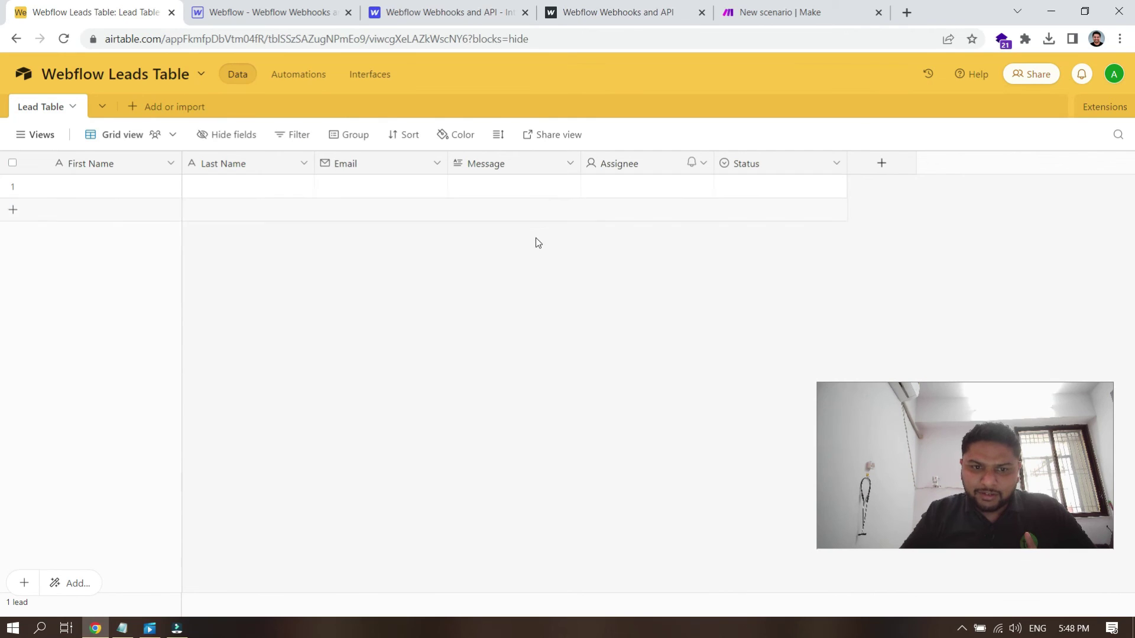
left_click(629, 13)
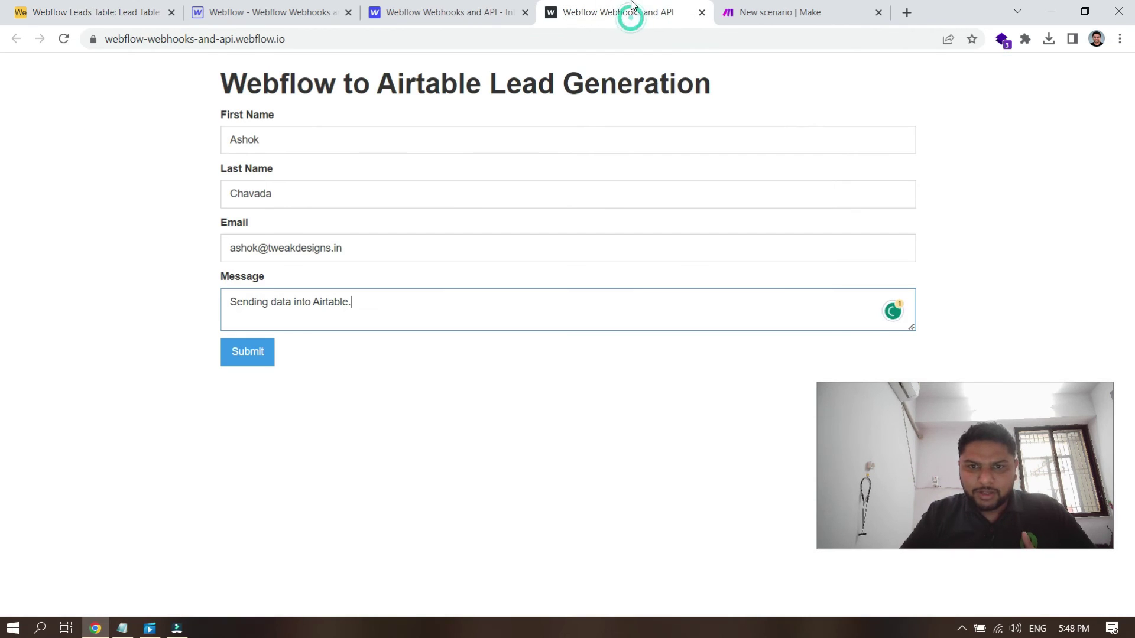
left_click(253, 353)
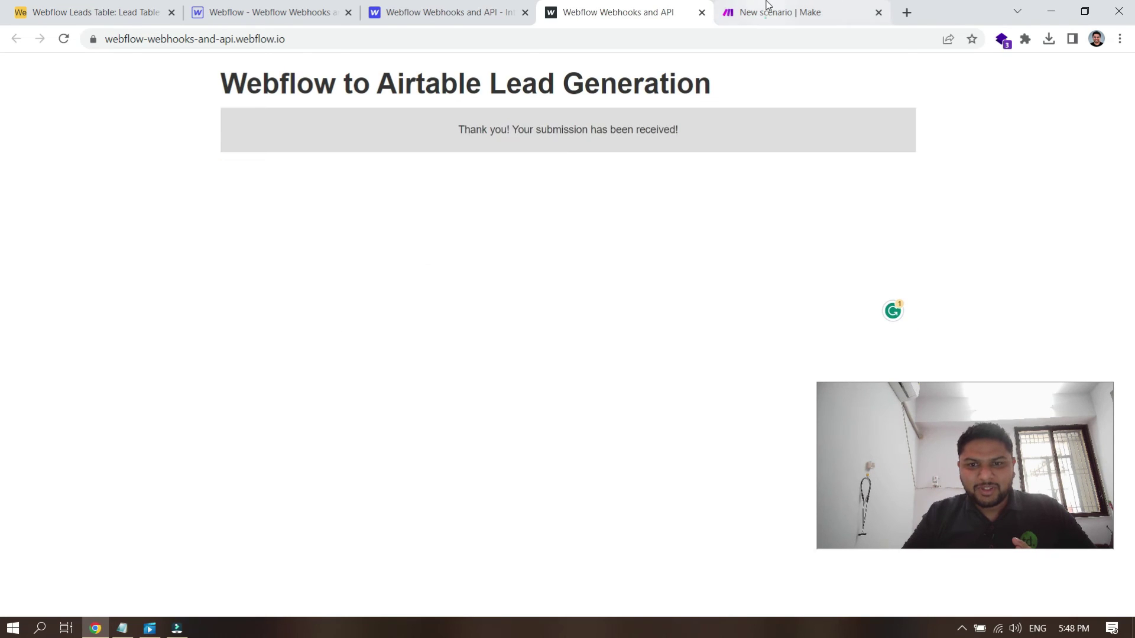
left_click(766, 6)
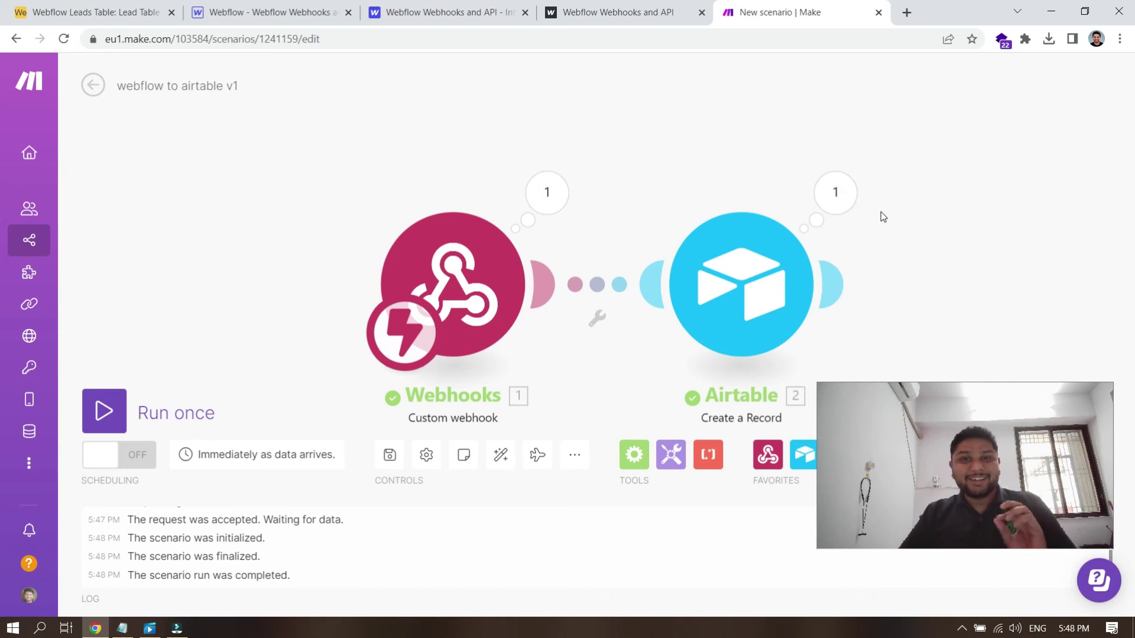
Step: Inspect the webhook's output bundle to verify the received first name and message values
left_click(556, 197)
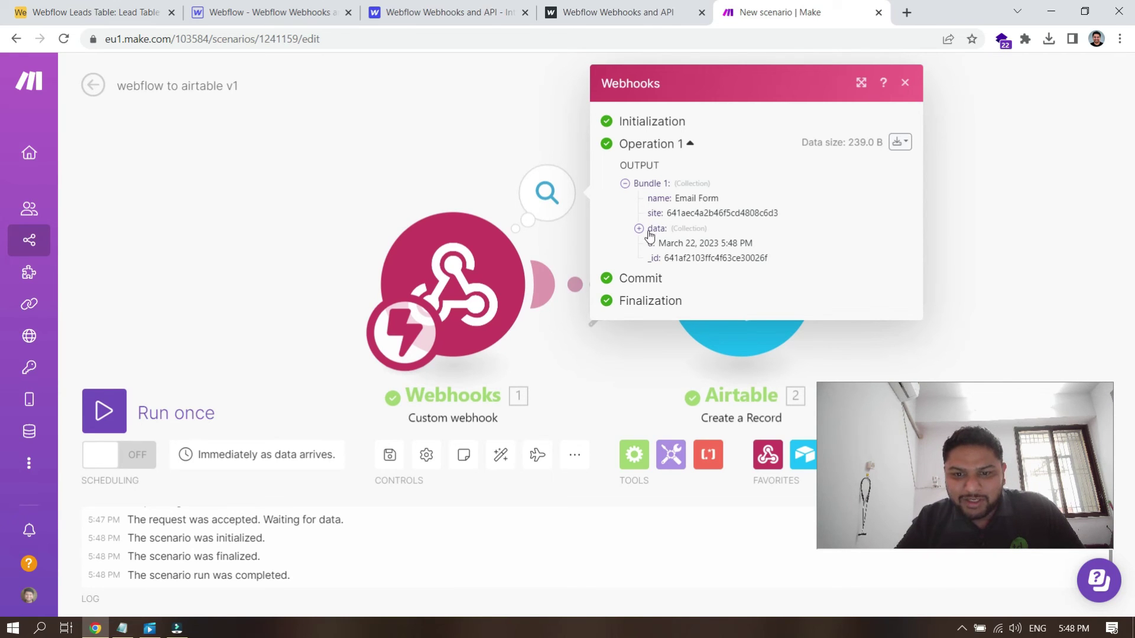
left_click(639, 228)
left_click(718, 239)
left_click_drag(709, 285, 801, 286)
left_click(793, 286)
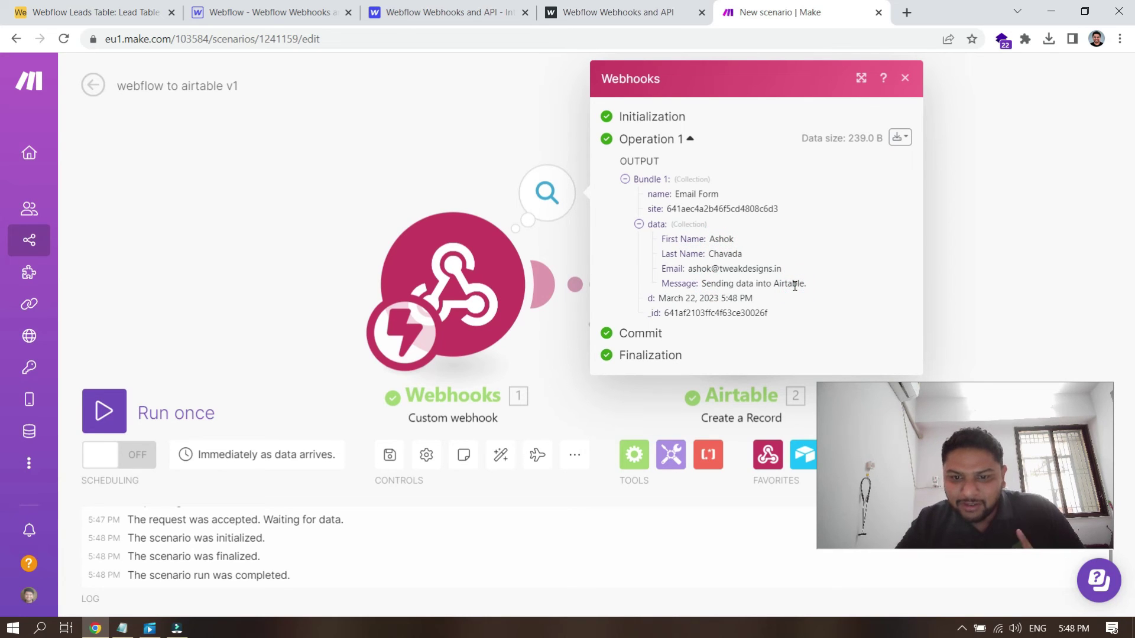
left_click(1002, 254)
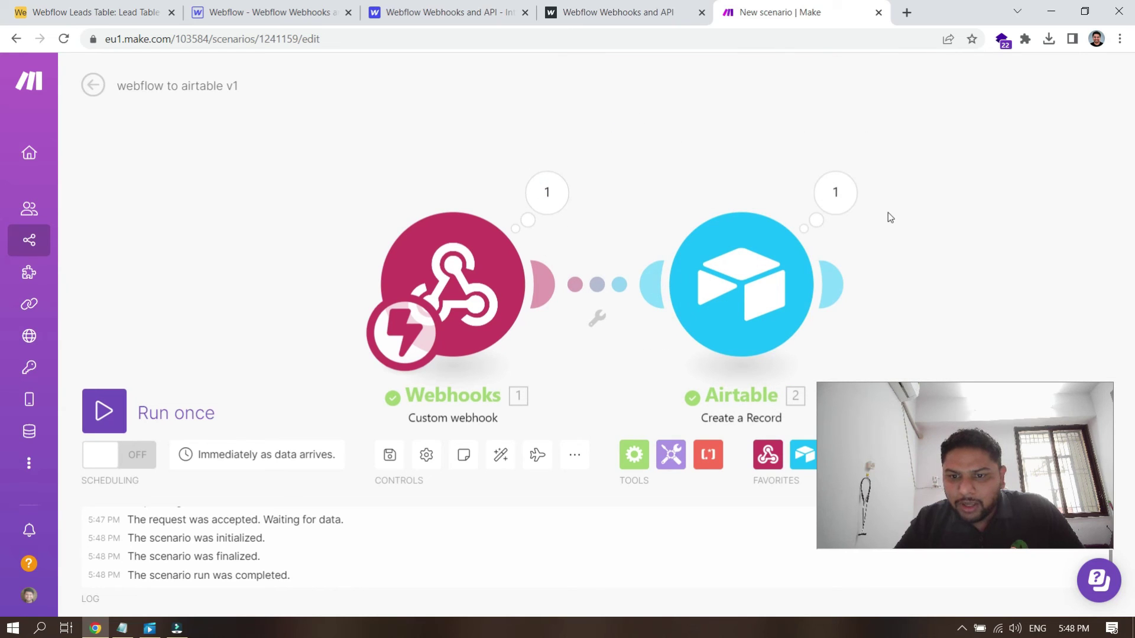
Step: Review the Airtable module's output showing the created record's field values and created time, then open the Leads Table
left_click(837, 196)
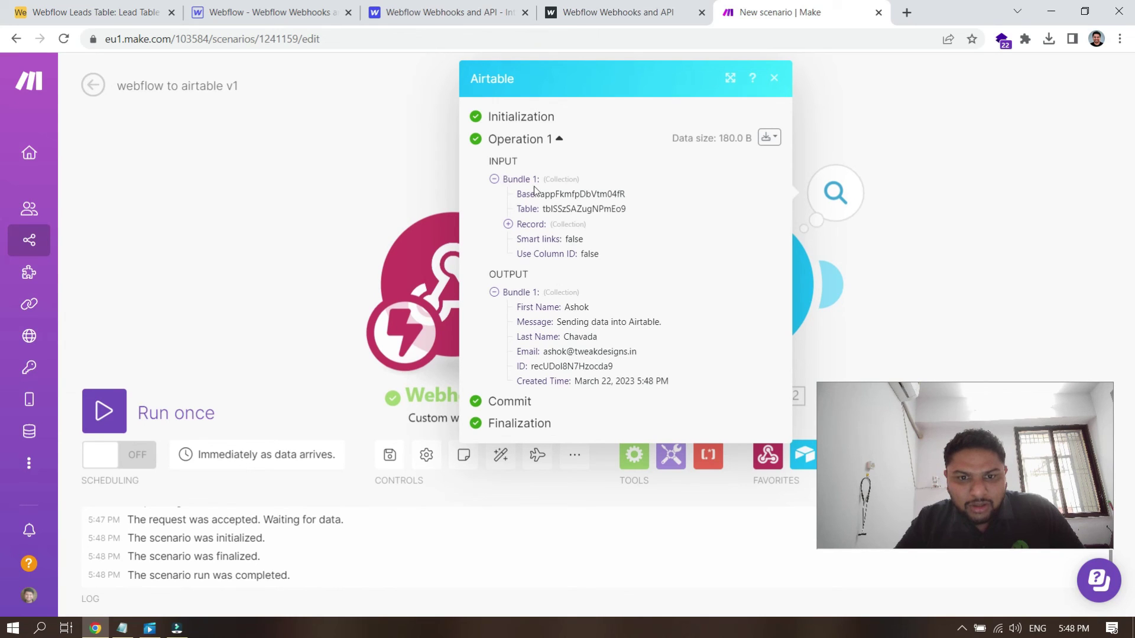
left_click(508, 225)
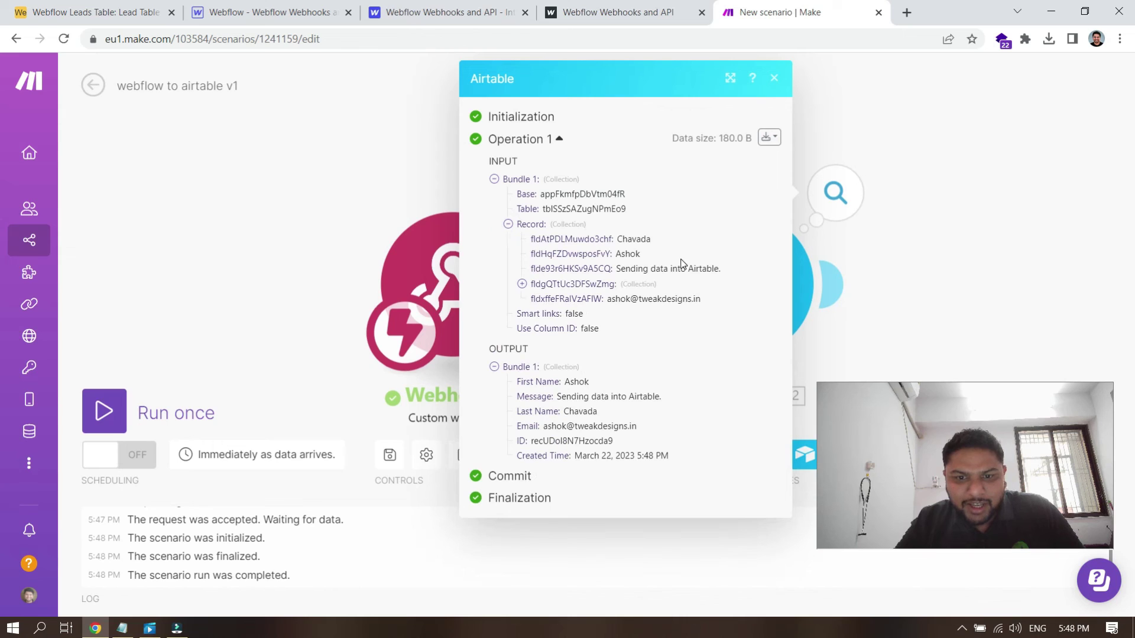
left_click(508, 224)
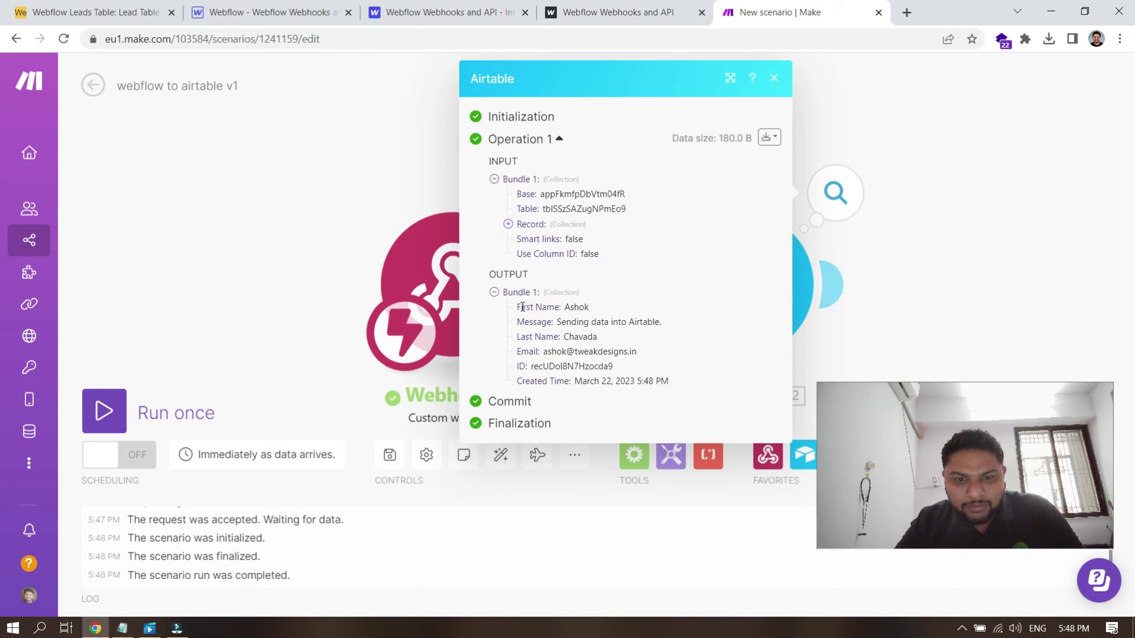
left_click_drag(518, 306, 624, 350)
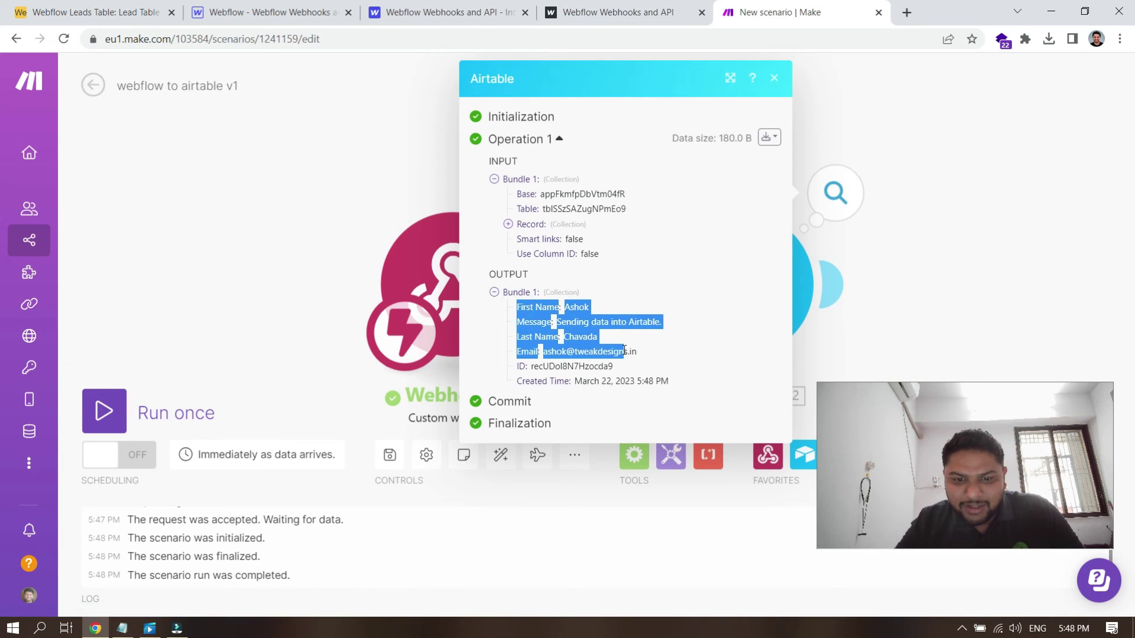
left_click(624, 351)
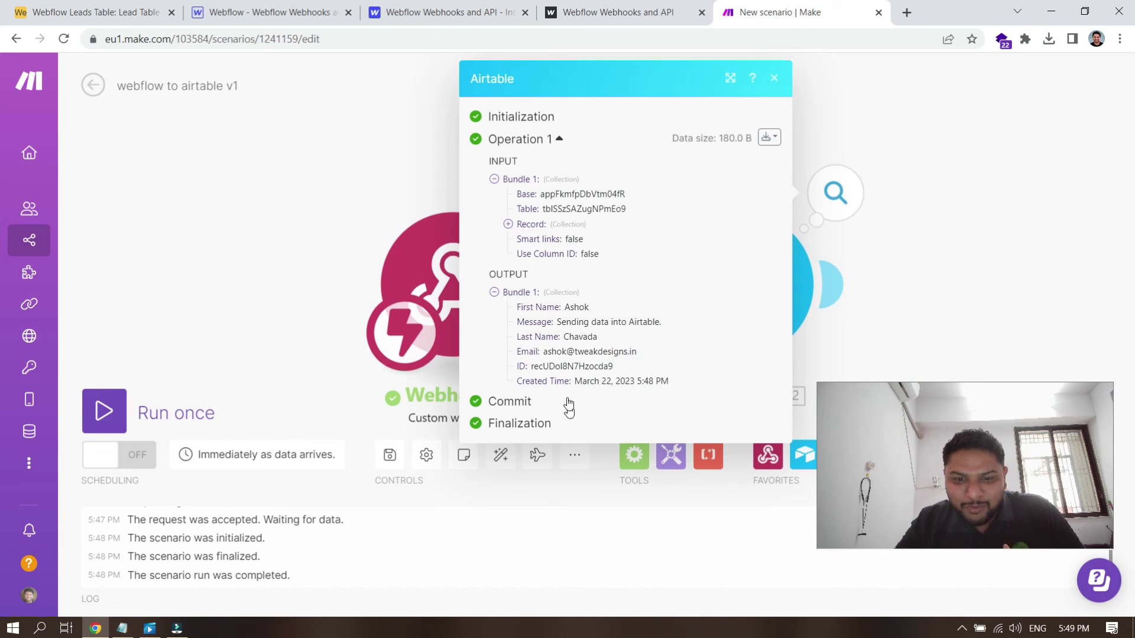
left_click_drag(637, 381, 662, 381)
left_click(662, 382)
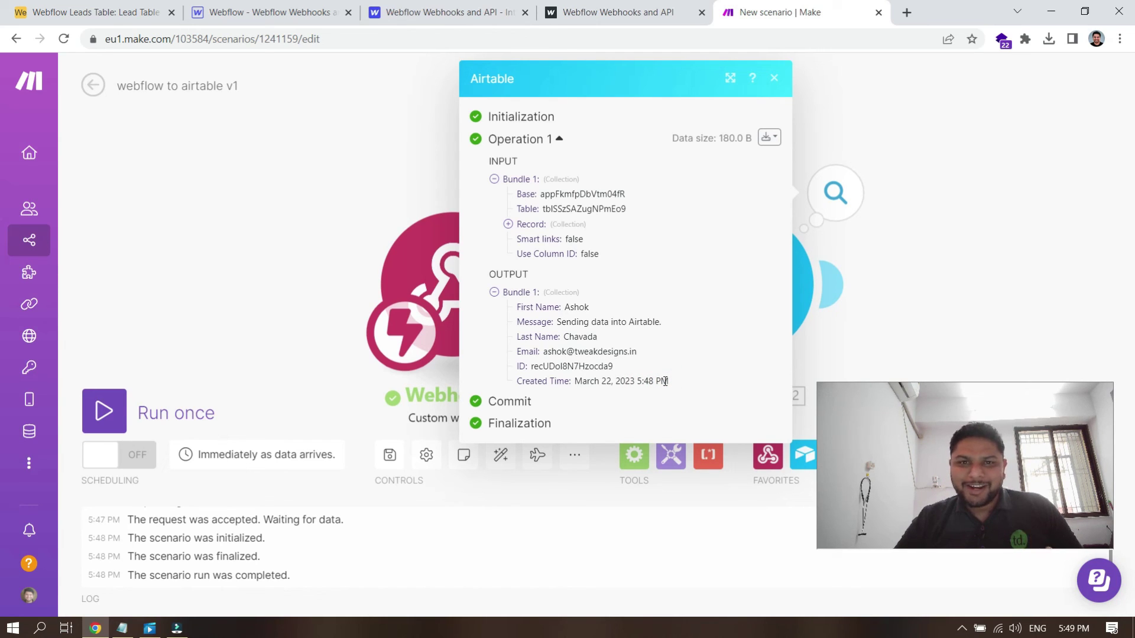
left_click(121, 5)
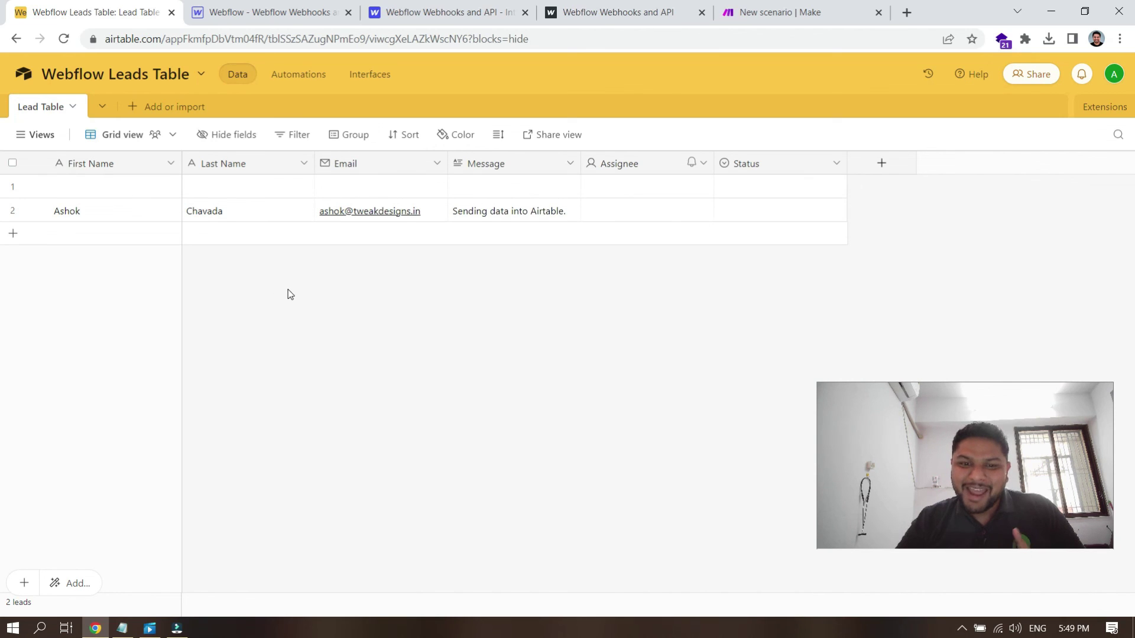
Step: Assign row 2's new lead to the base's listed user
left_click(648, 211)
left_click(650, 214)
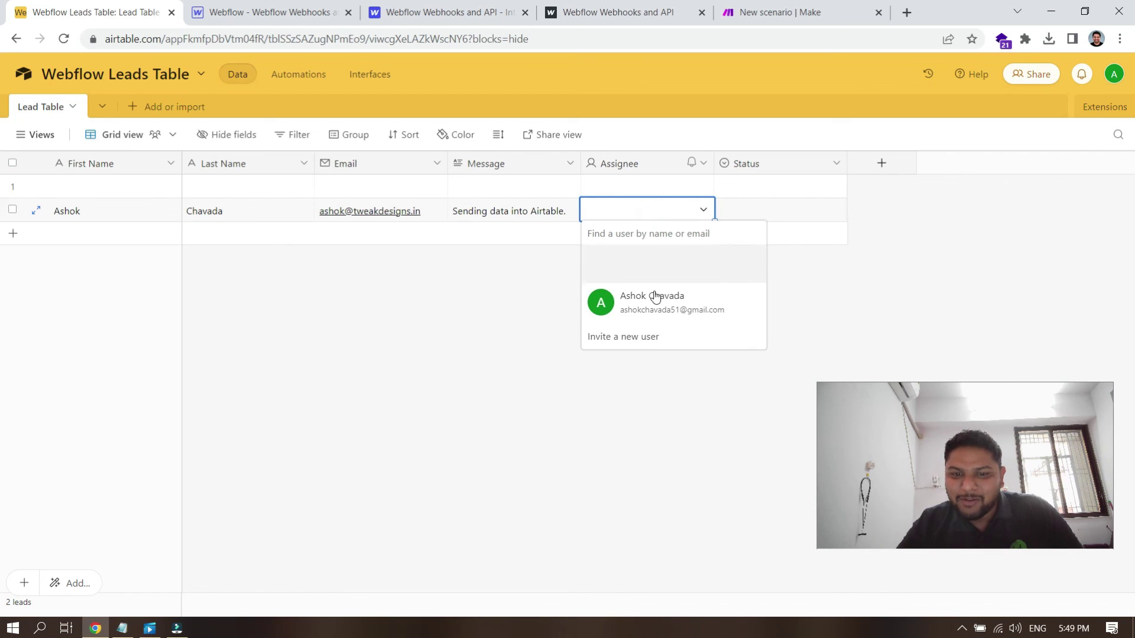
left_click(659, 312)
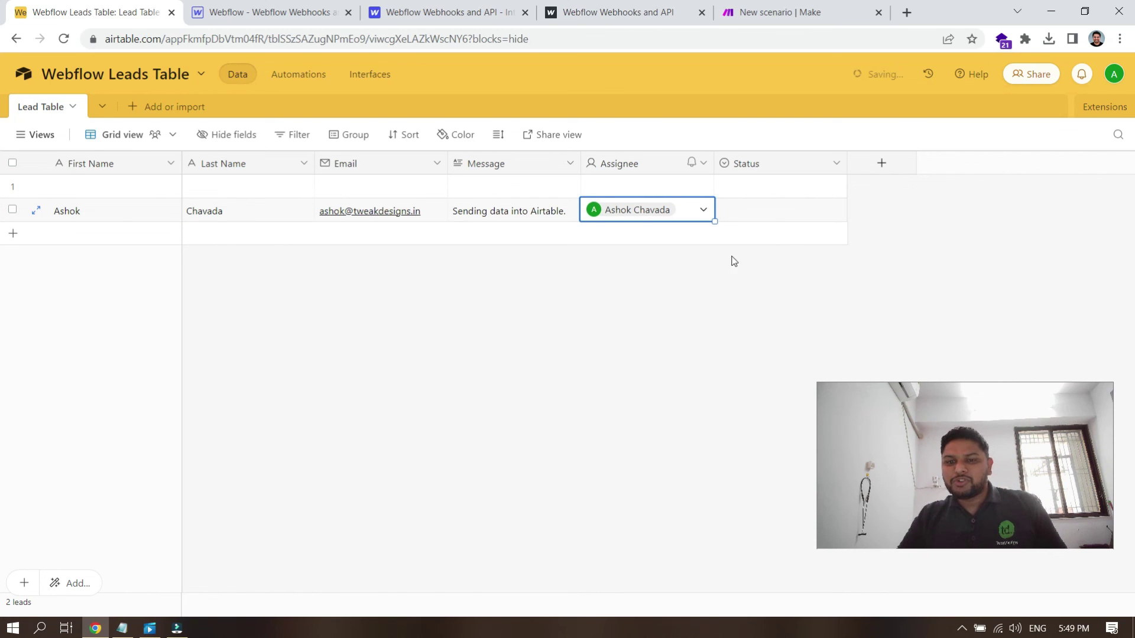
Step: Set row 2's Status to In progress
left_click(790, 213)
left_click(792, 213)
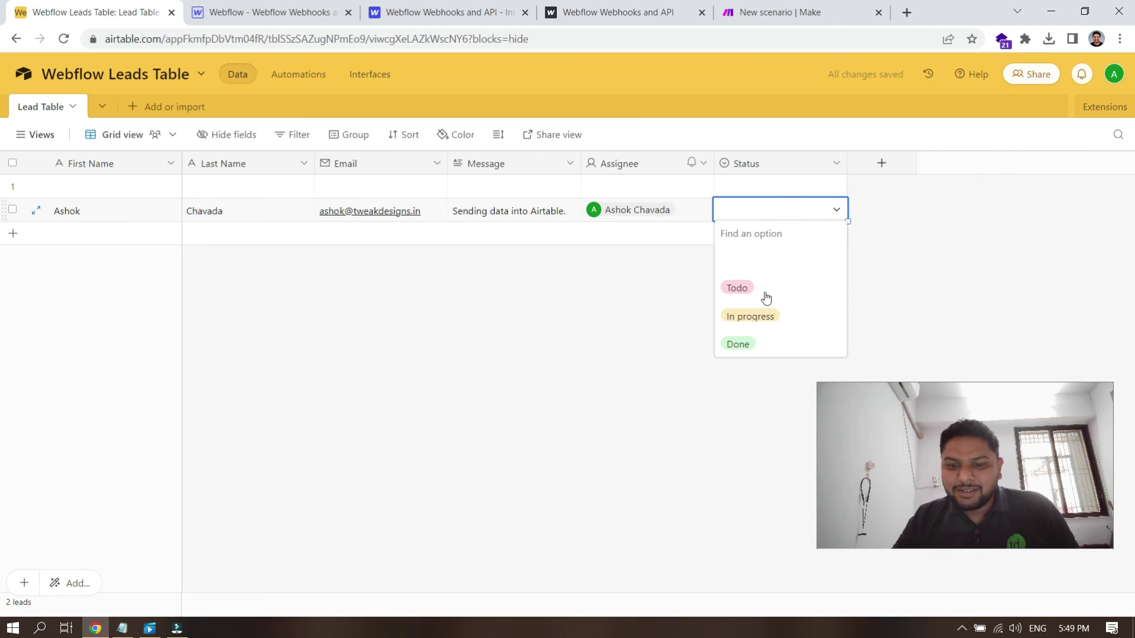
left_click(752, 318)
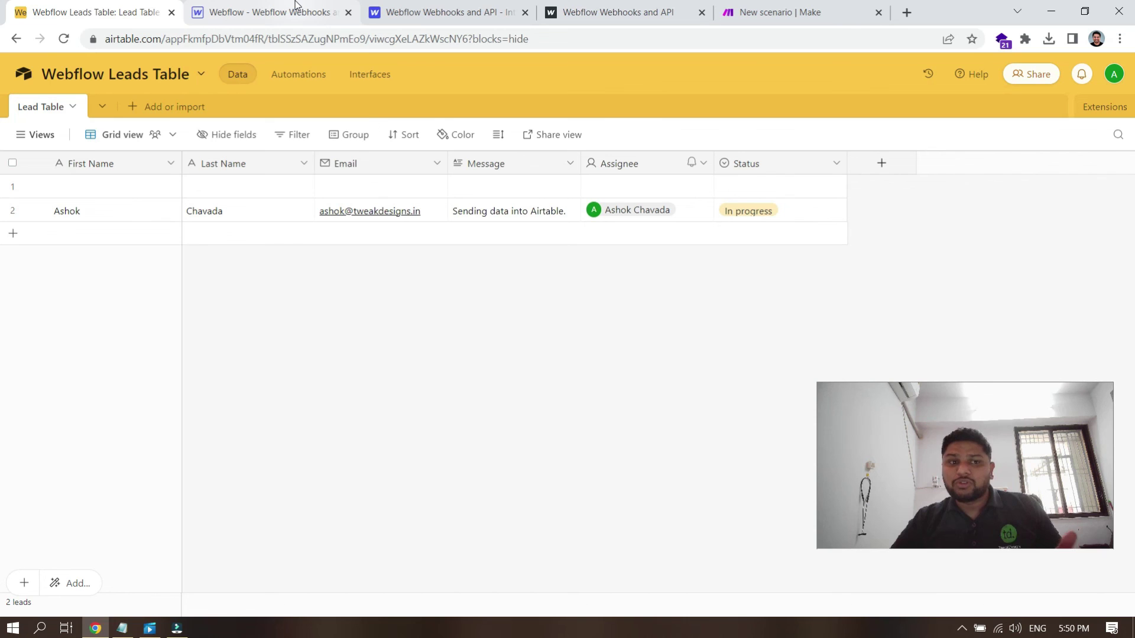
mouse_move(295, 3)
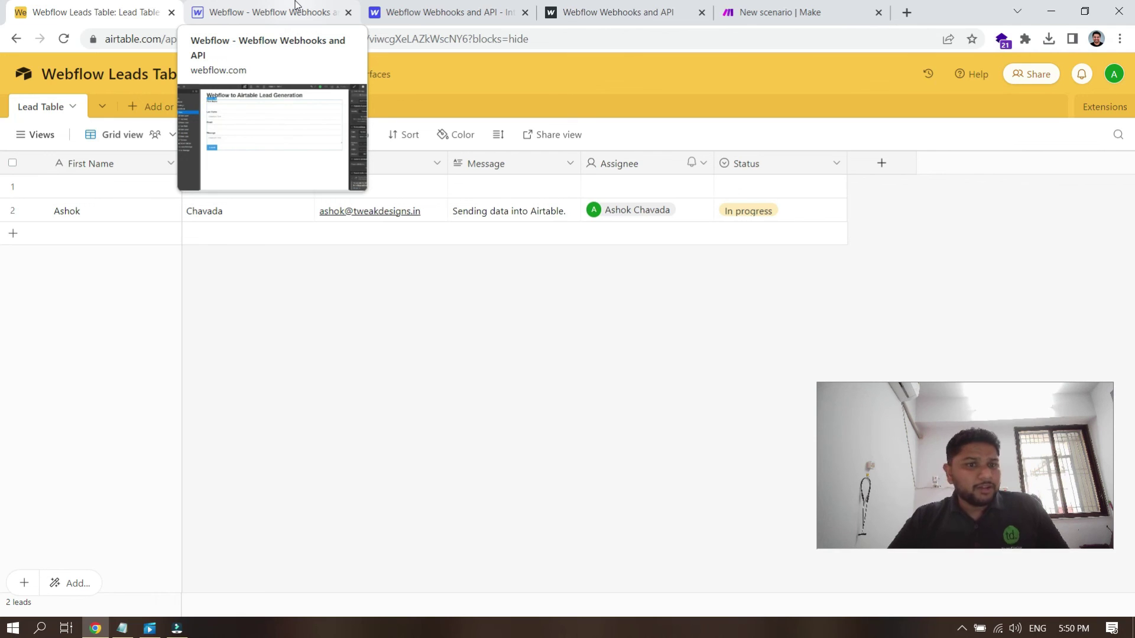
left_click_drag(941, 443, 559, 293)
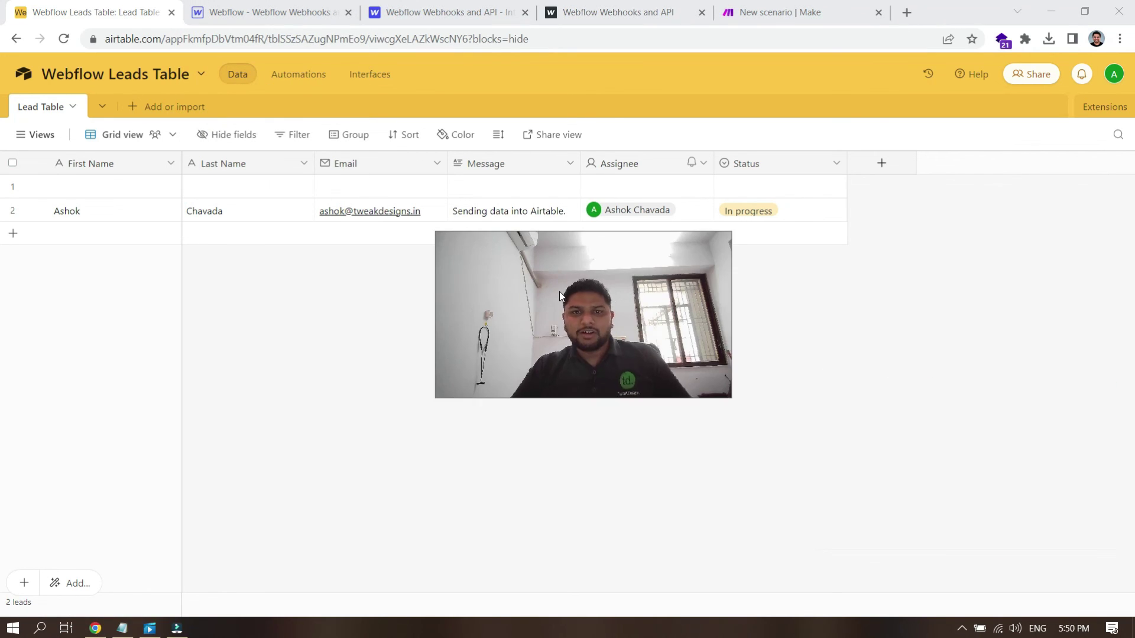